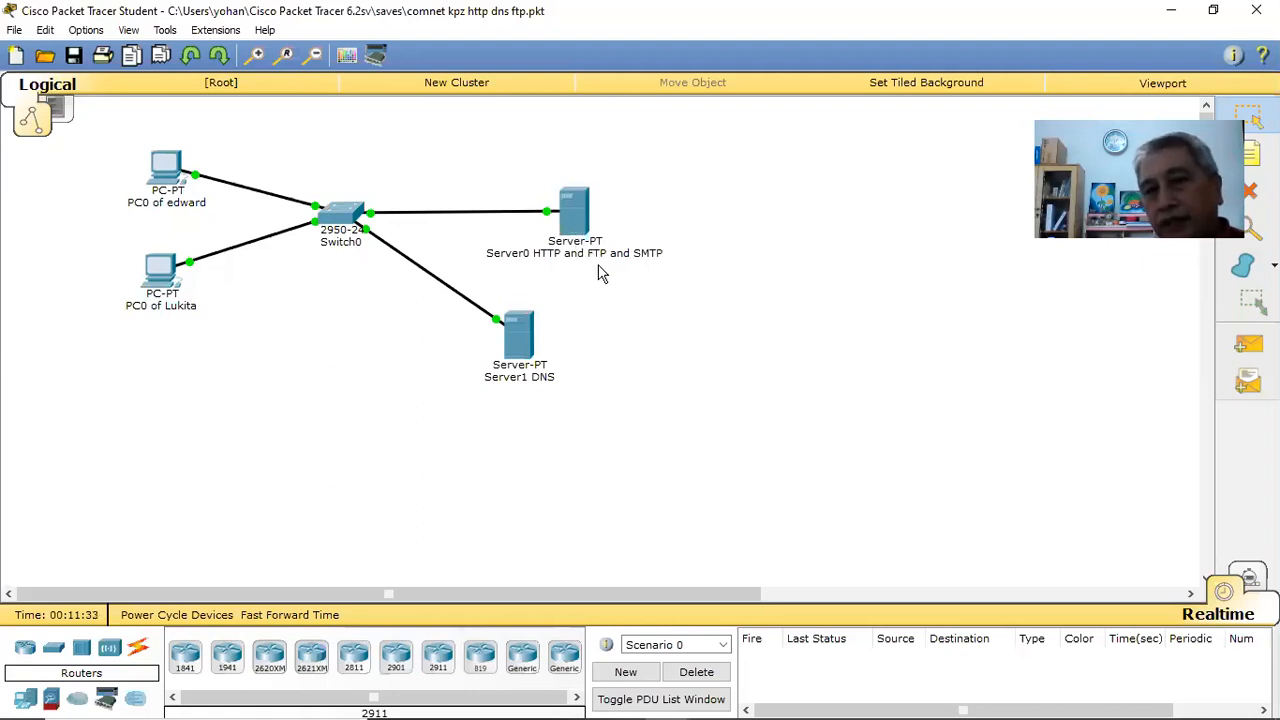
Step: Review the FTP service's user accounts and permissions on Server0, the HTTP, FTP and SMTP server
left_click(573, 213)
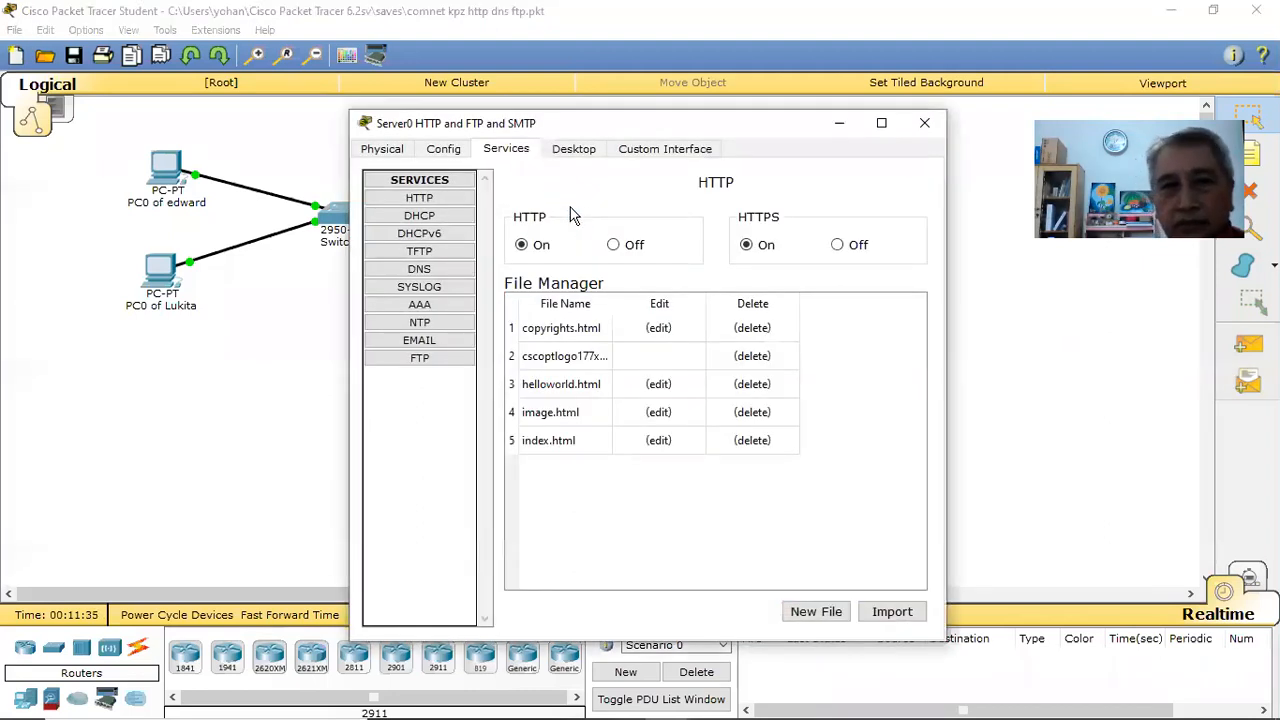
left_click(421, 362)
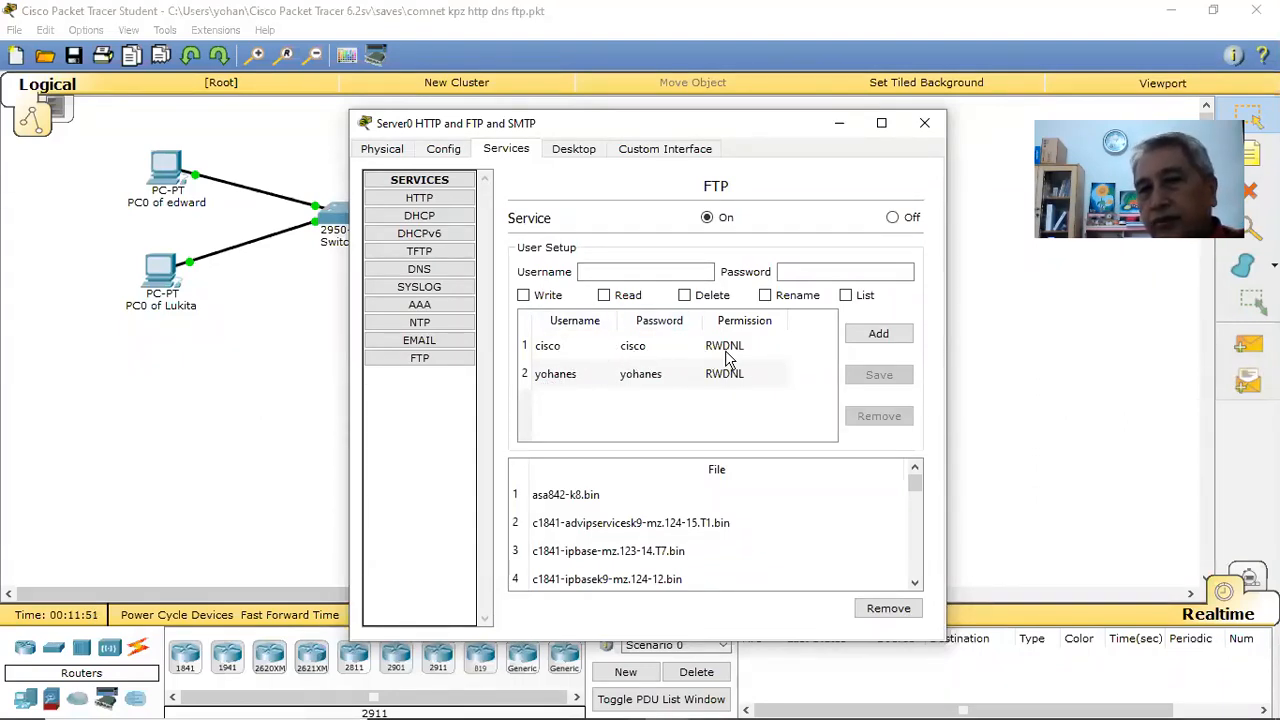
left_click(605, 275)
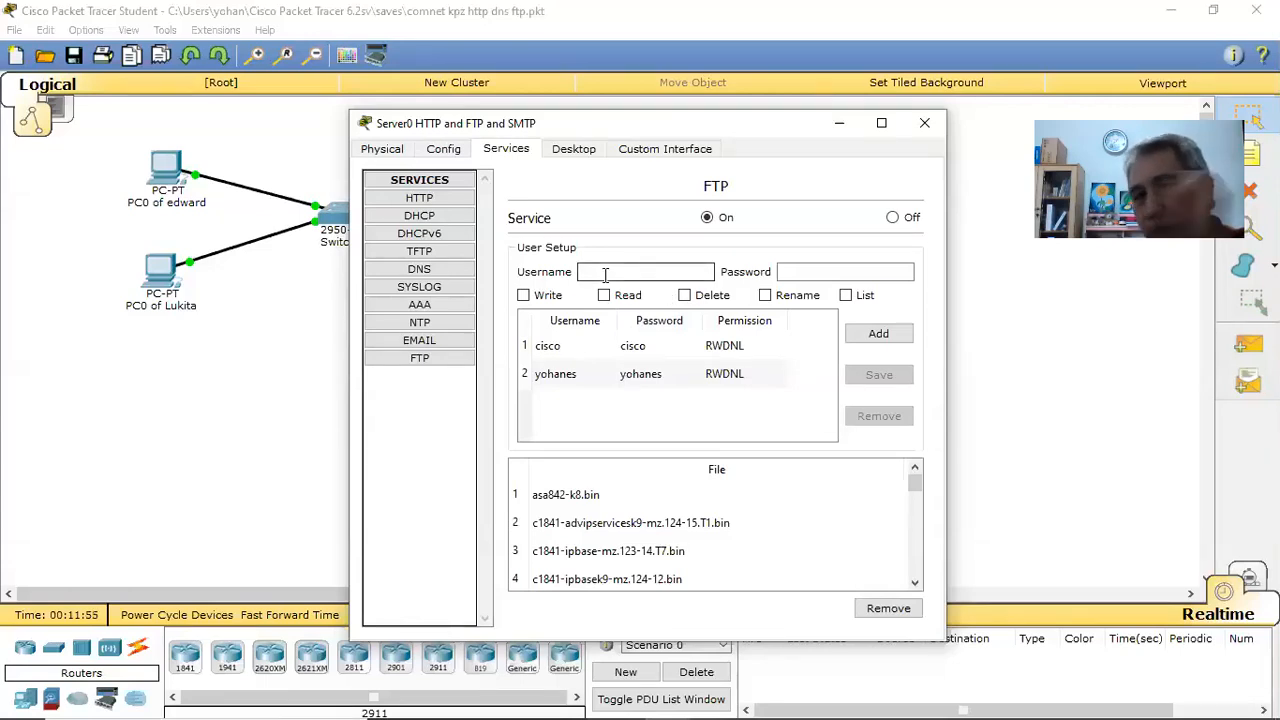
left_click(636, 384)
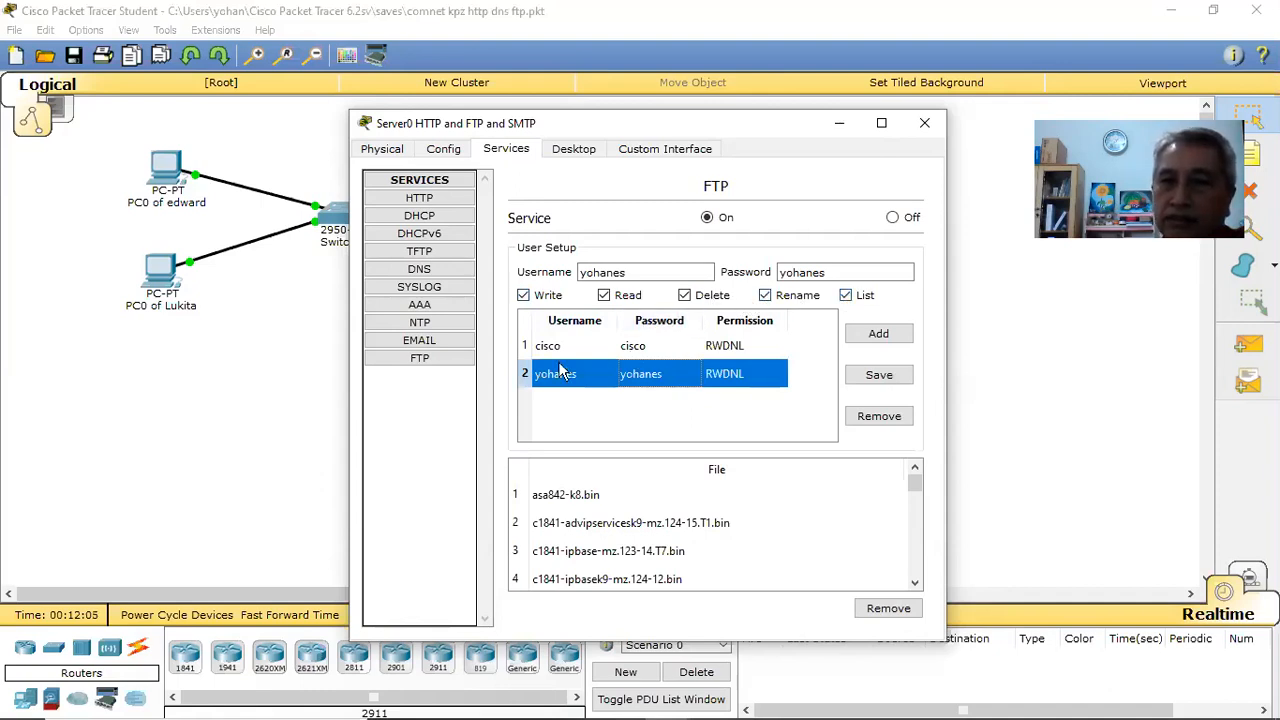
left_click(686, 425)
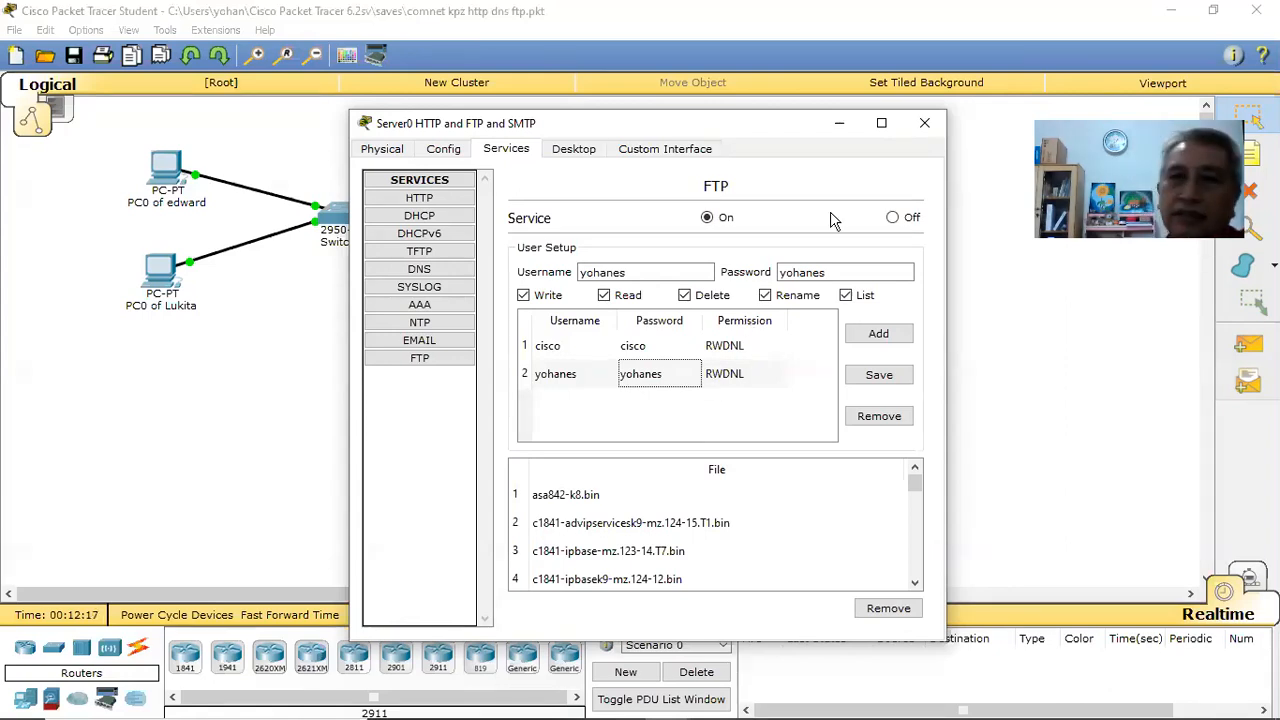
left_click(925, 125)
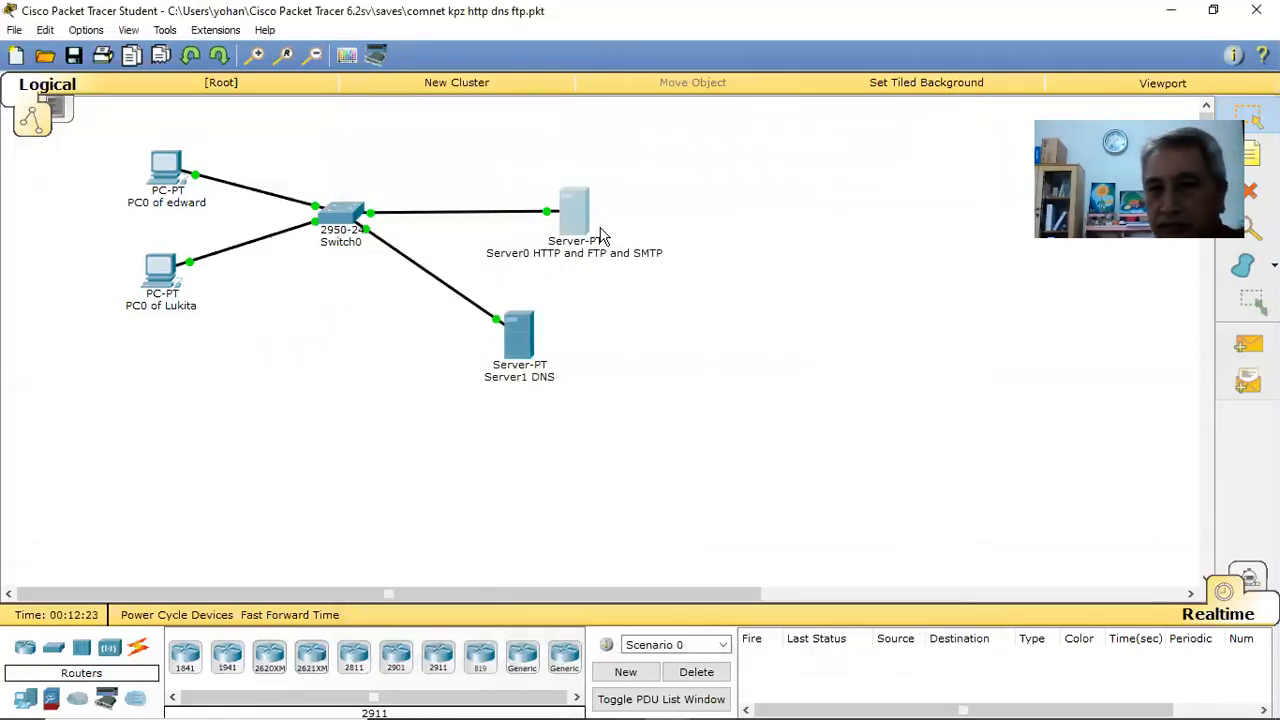
Step: Close the web browser on the upper PC and open that PC's Command Prompt
left_click(163, 170)
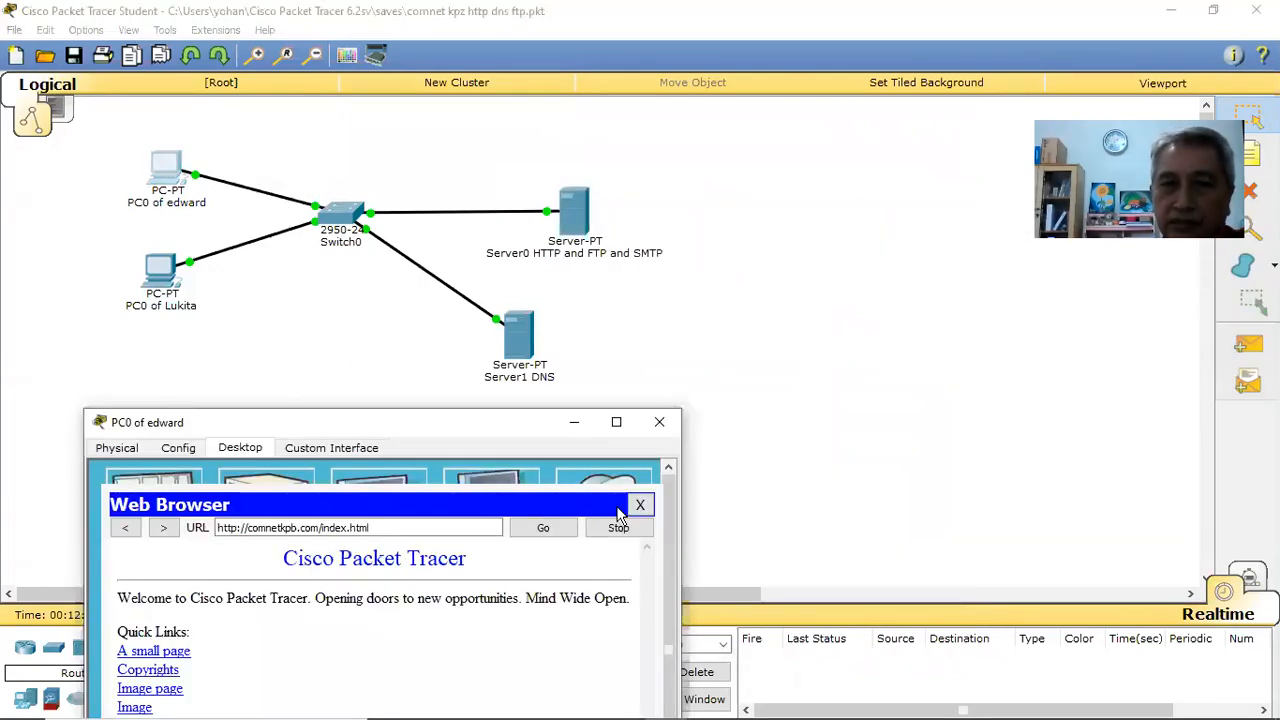
left_click(640, 504)
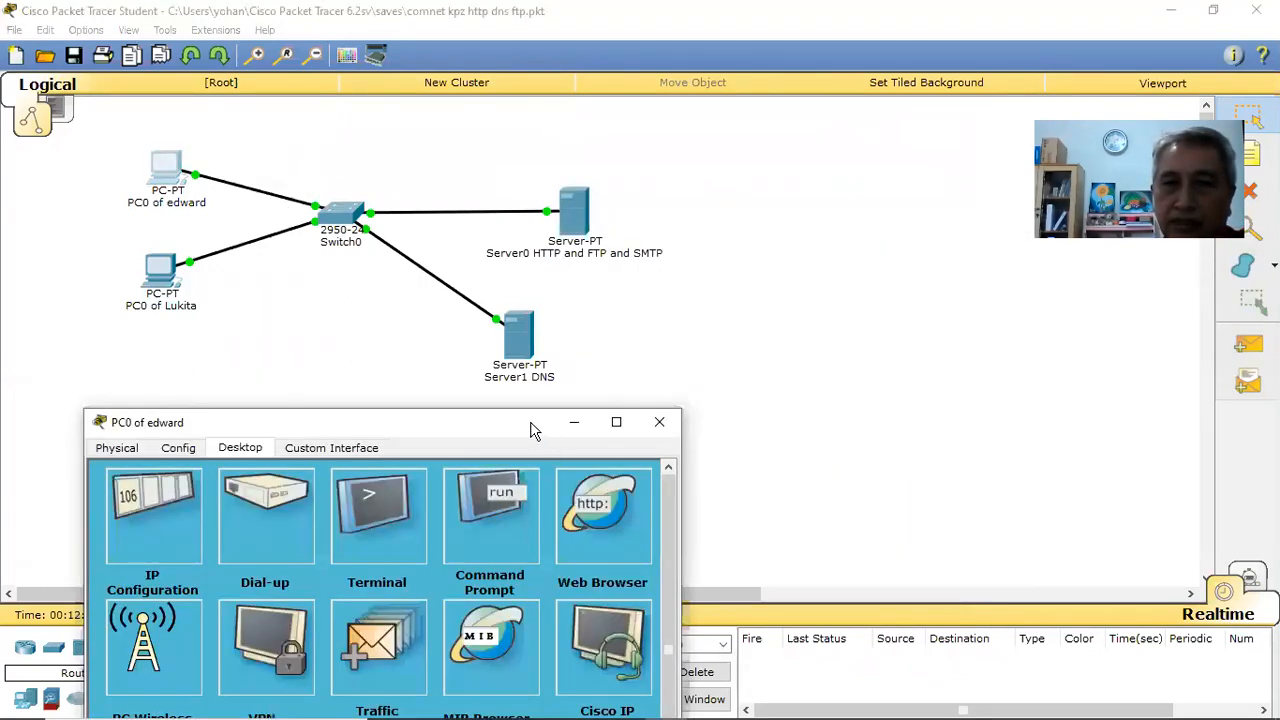
left_click_drag(544, 428, 632, 250)
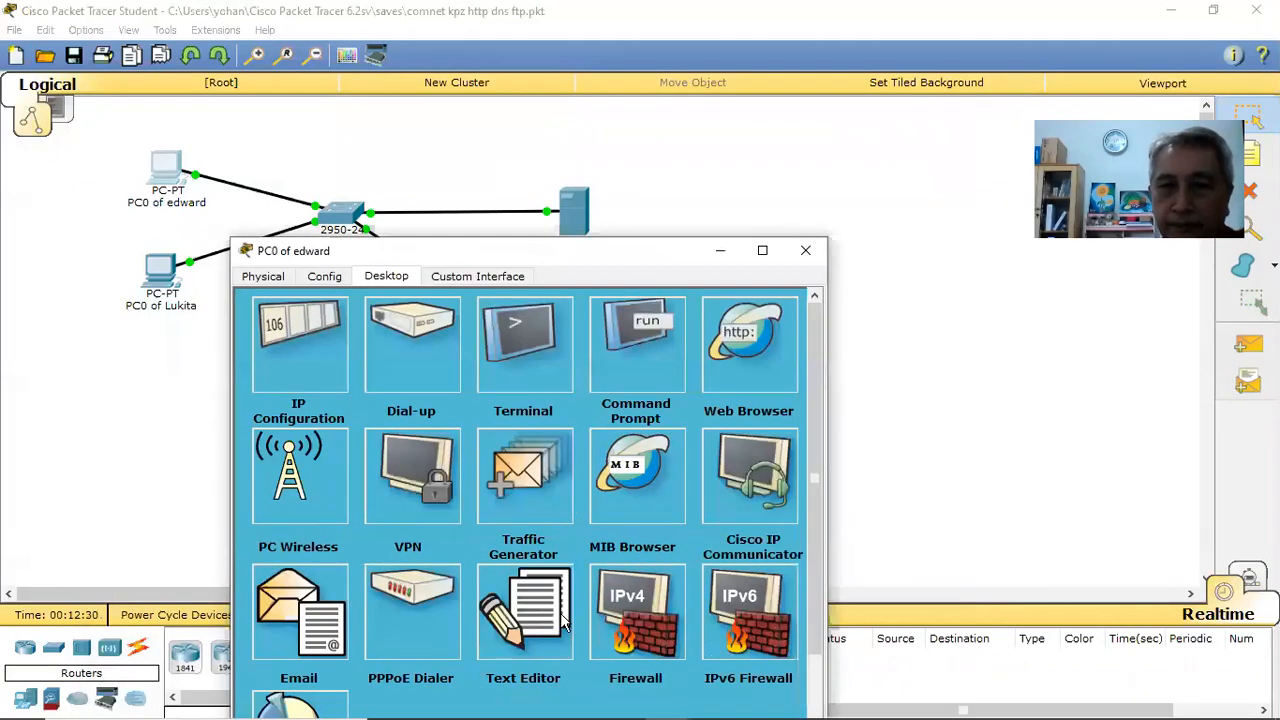
mouse_move(819, 390)
left_mouse_down()
mouse_move(825, 462)
mouse_move(819, 378)
left_mouse_up()
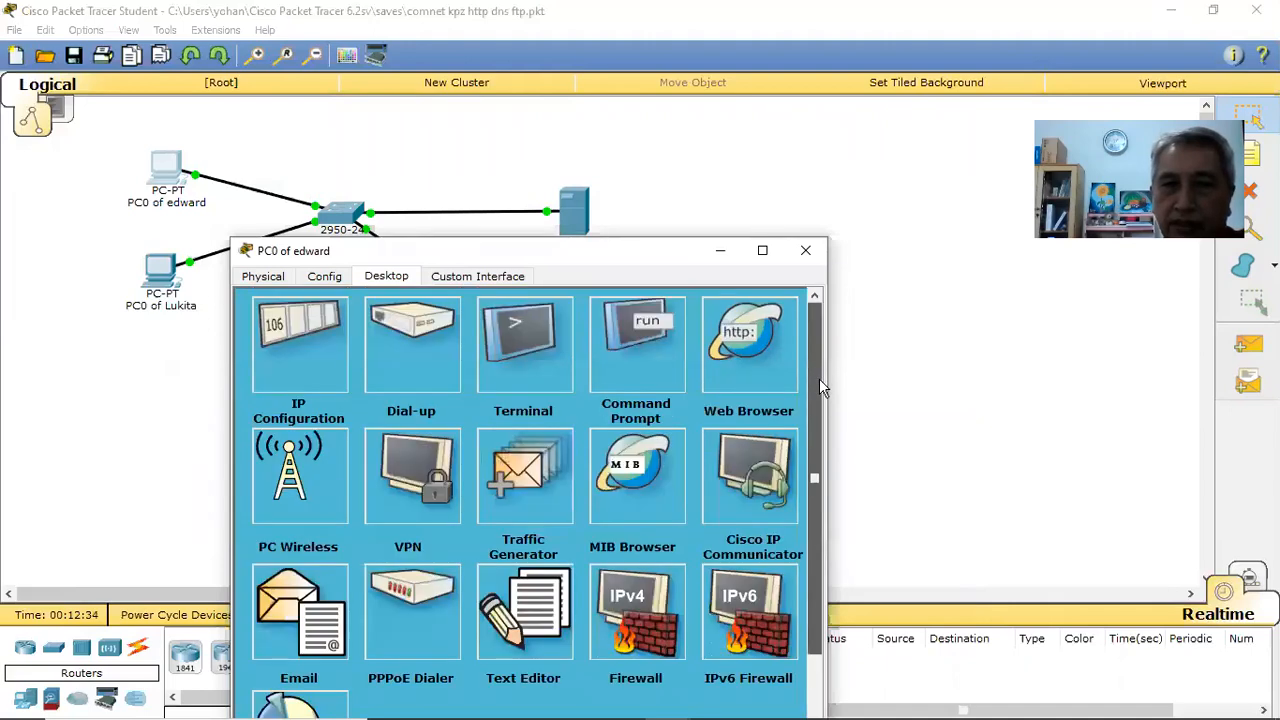
left_click(637, 363)
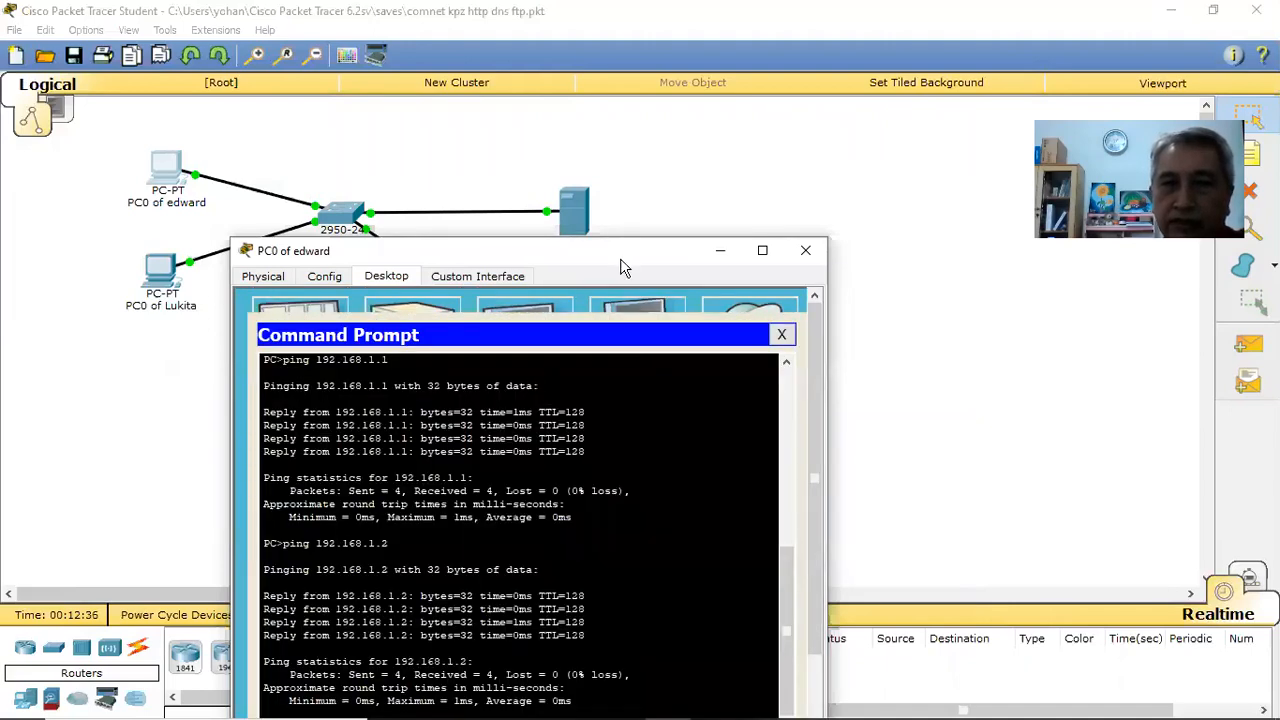
left_click_drag(645, 240, 789, 150)
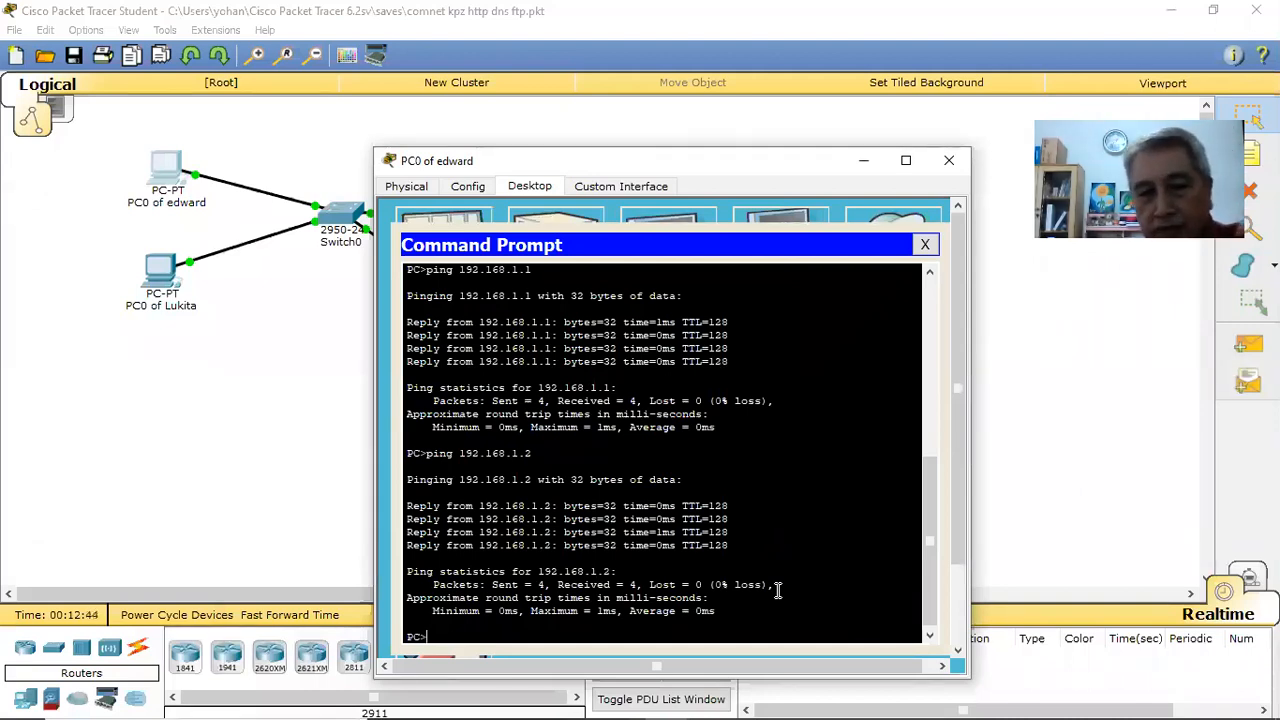
Step: Log in to the FTP server at 192.168.1.1 with the account's username and password, and end the session with quit
type("ftp 192")
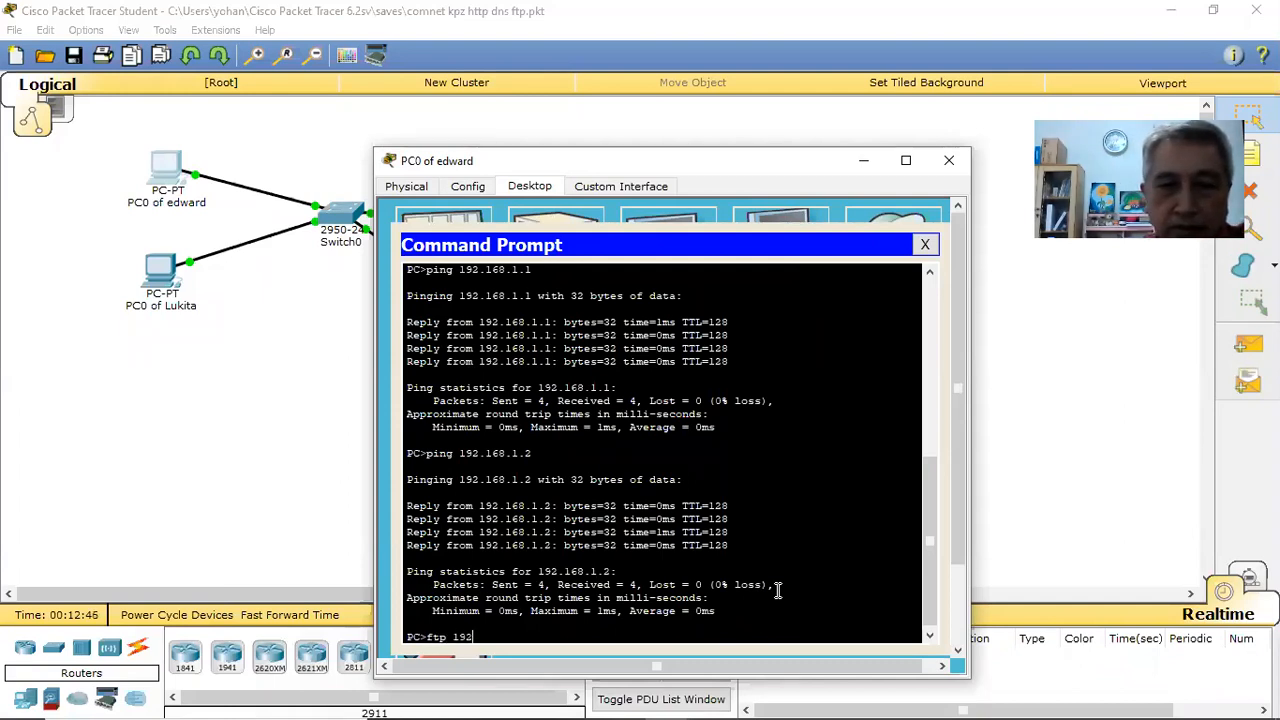
type(".168.")
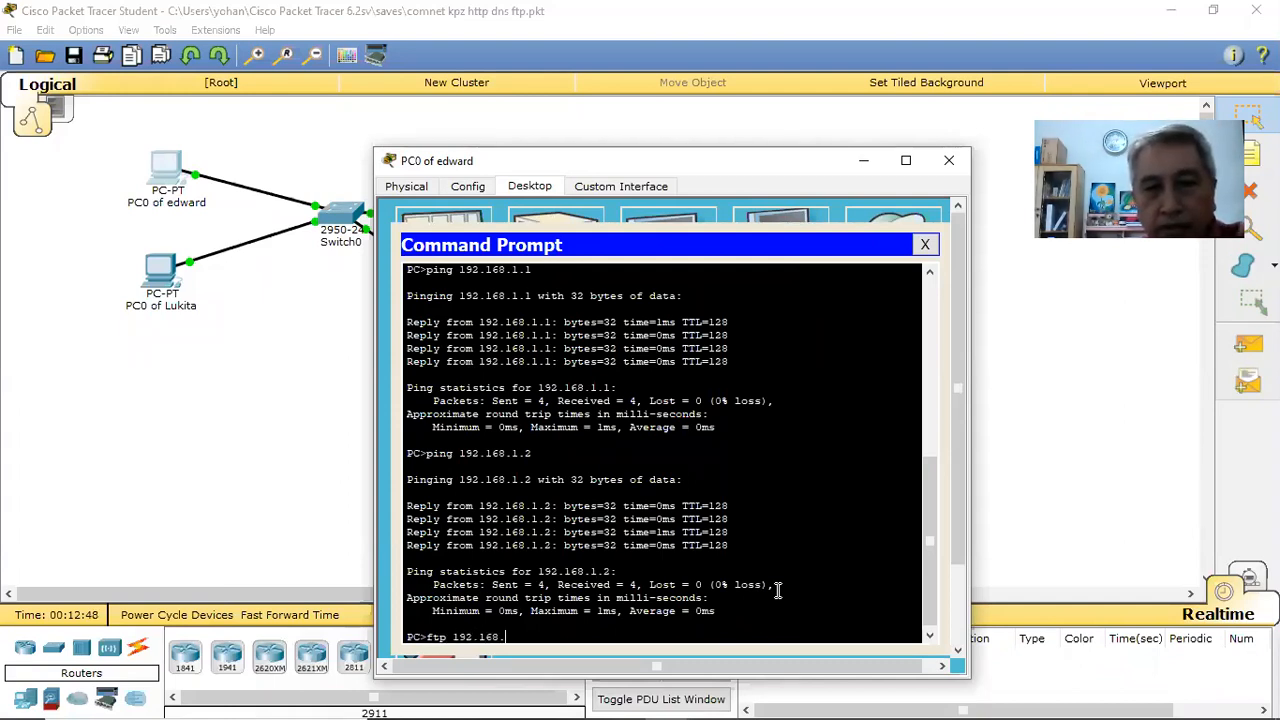
type("1.1")
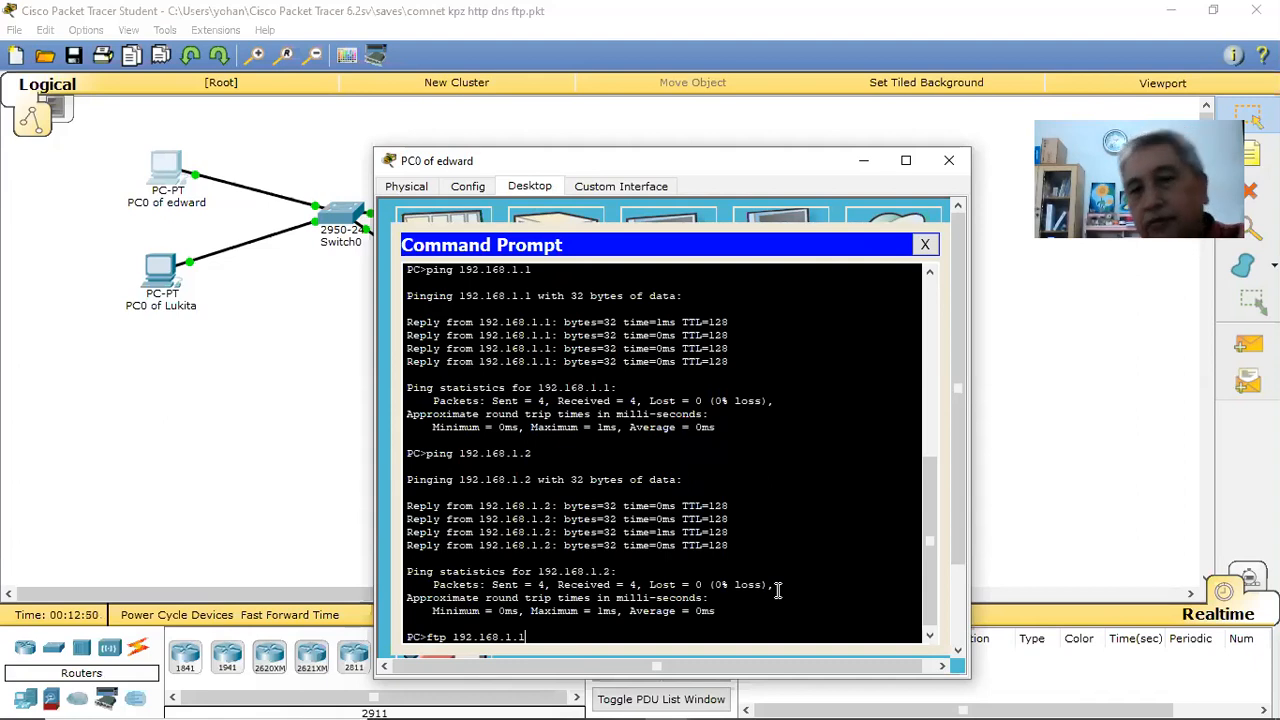
key("Return")
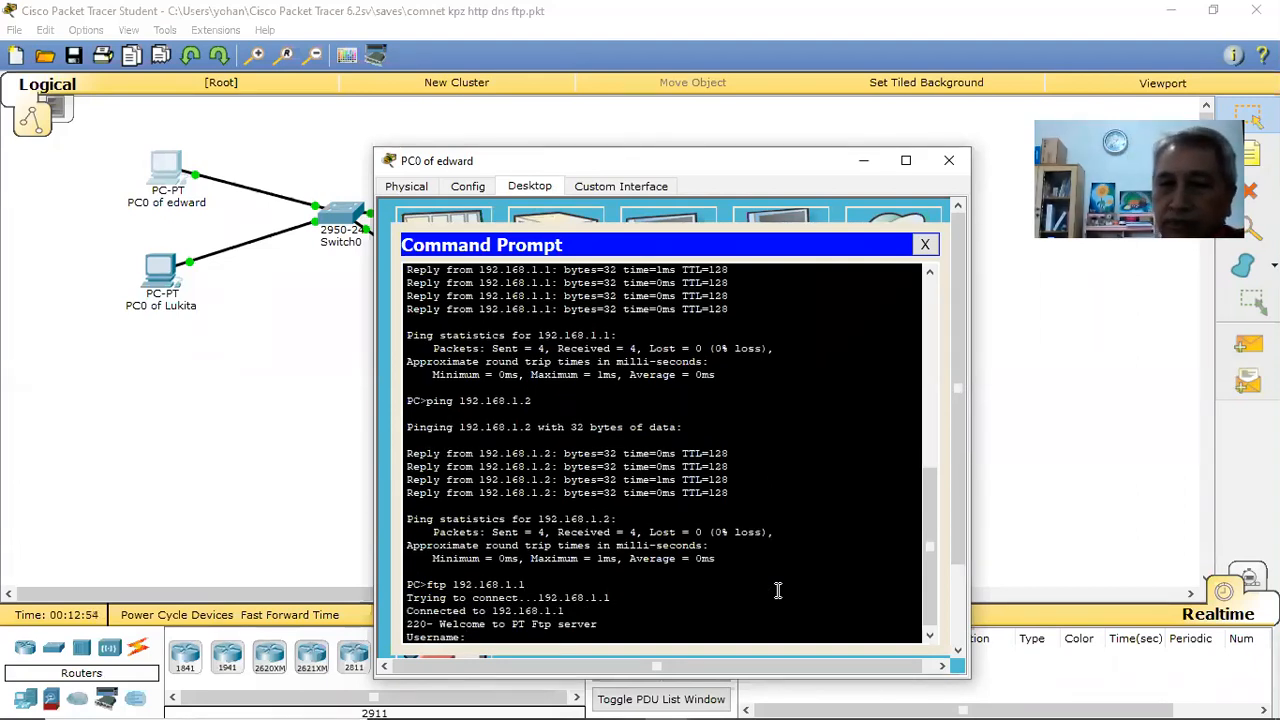
type("yohanes")
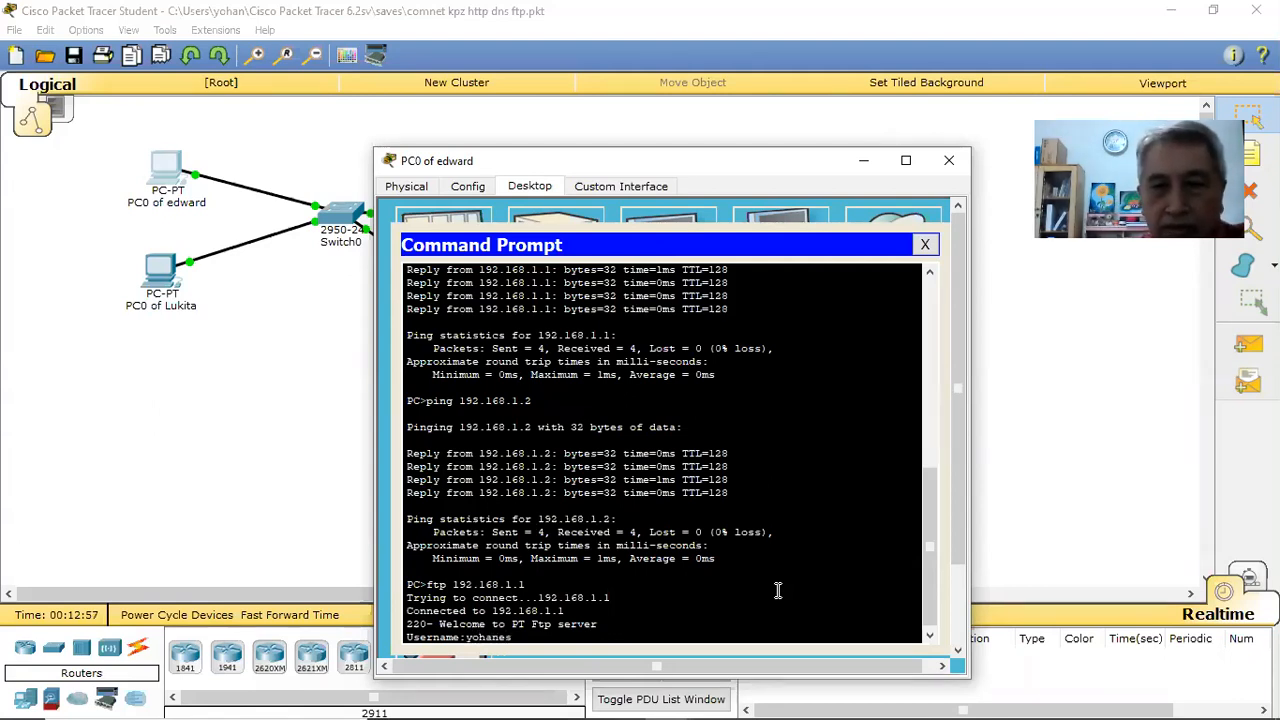
key("Return")
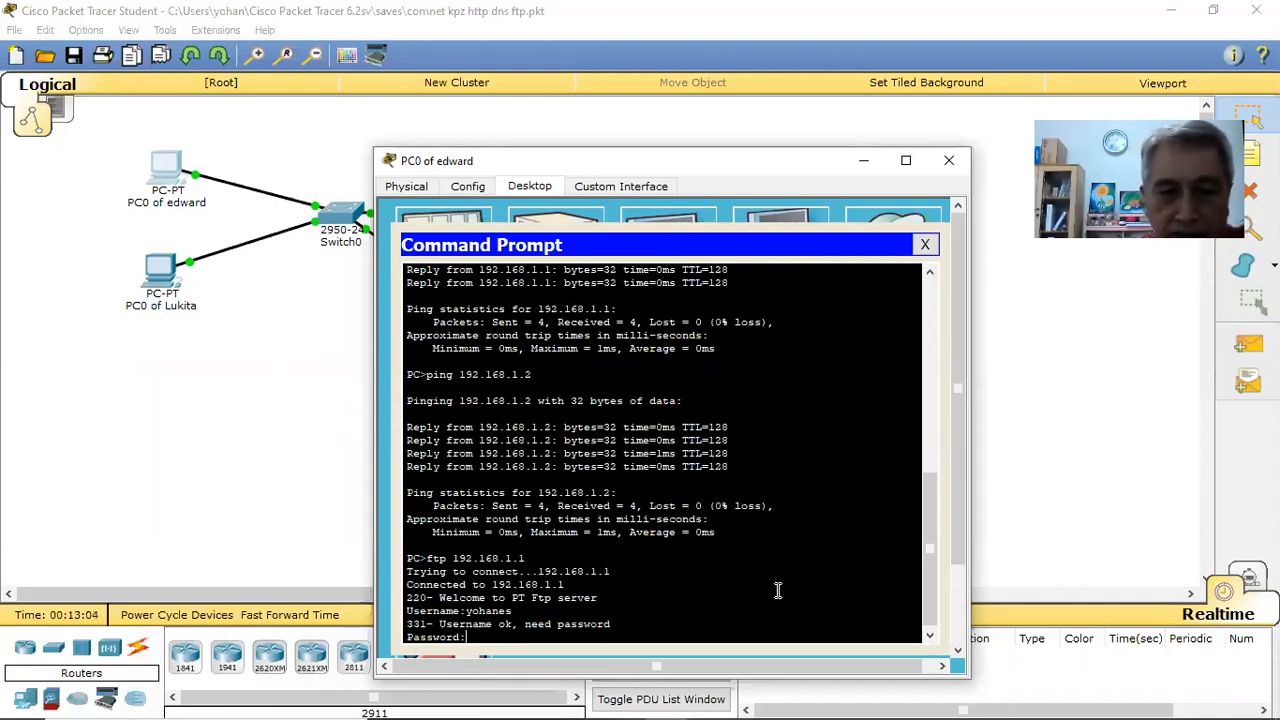
key("Return")
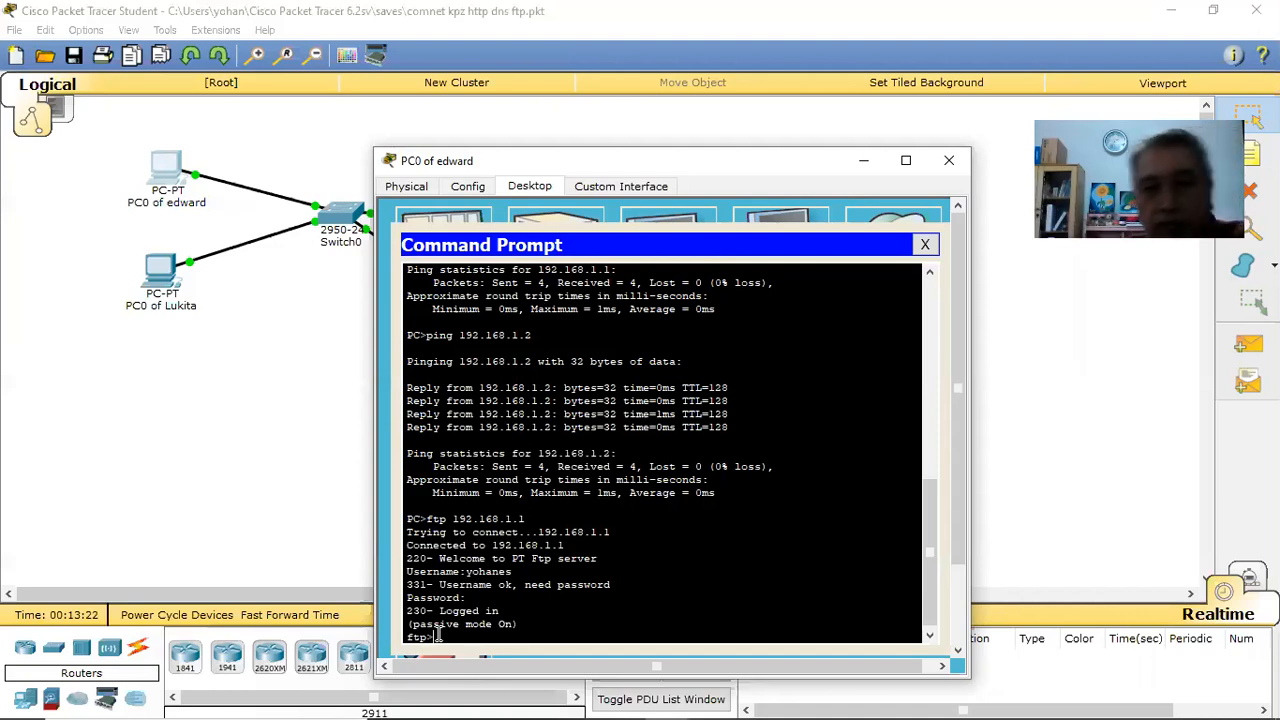
type("quit")
key("Return")
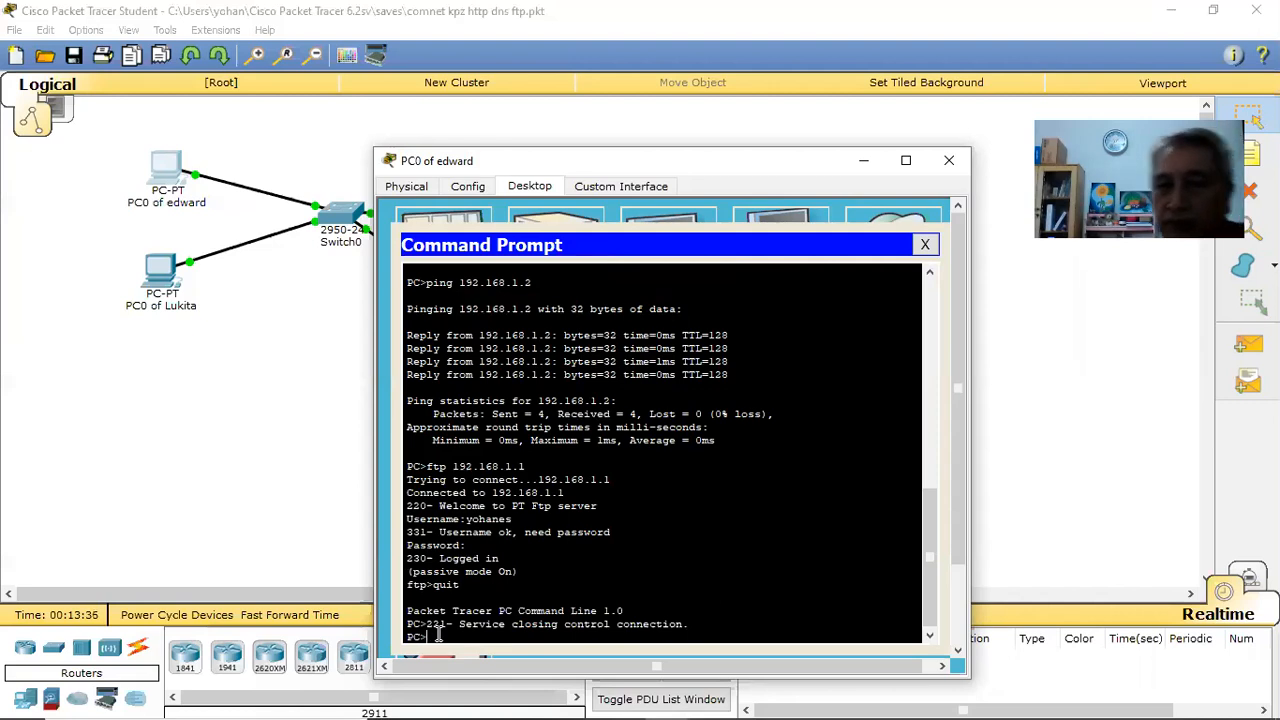
Step: Connect to the FTP server by its domain name comnetkpb.com and log in with the account's username and password
type("ftp")
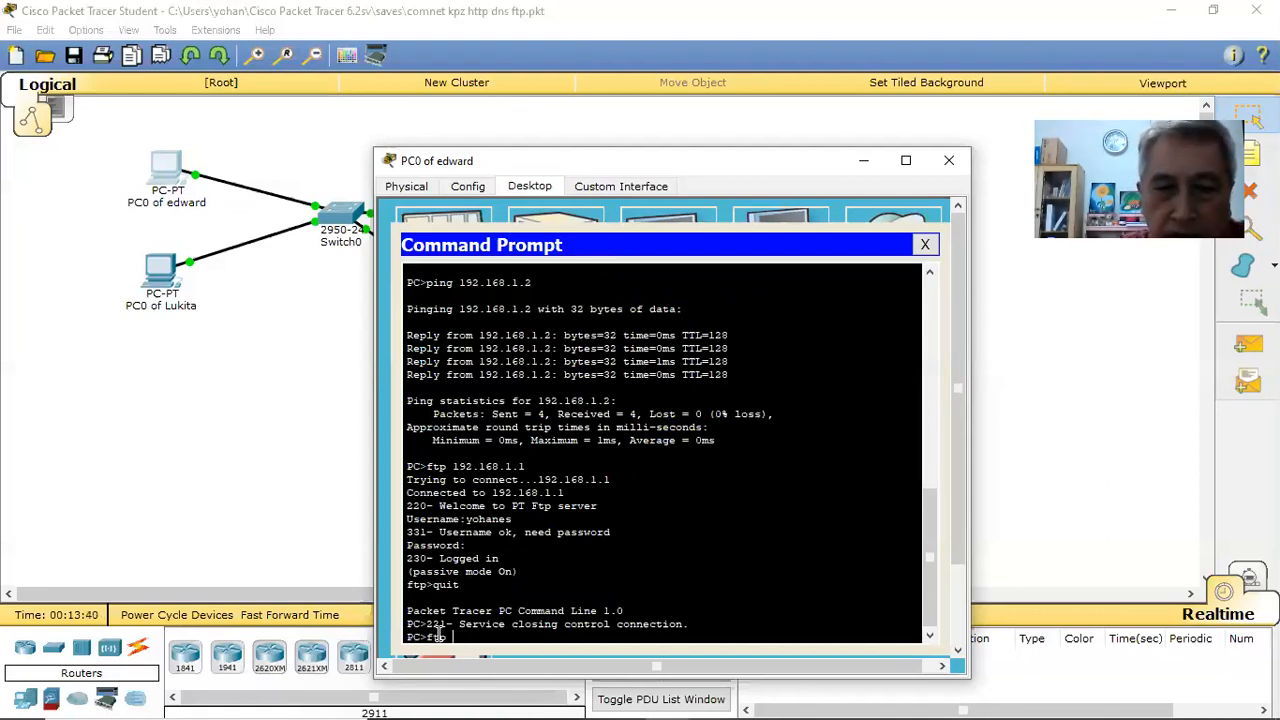
type(" com")
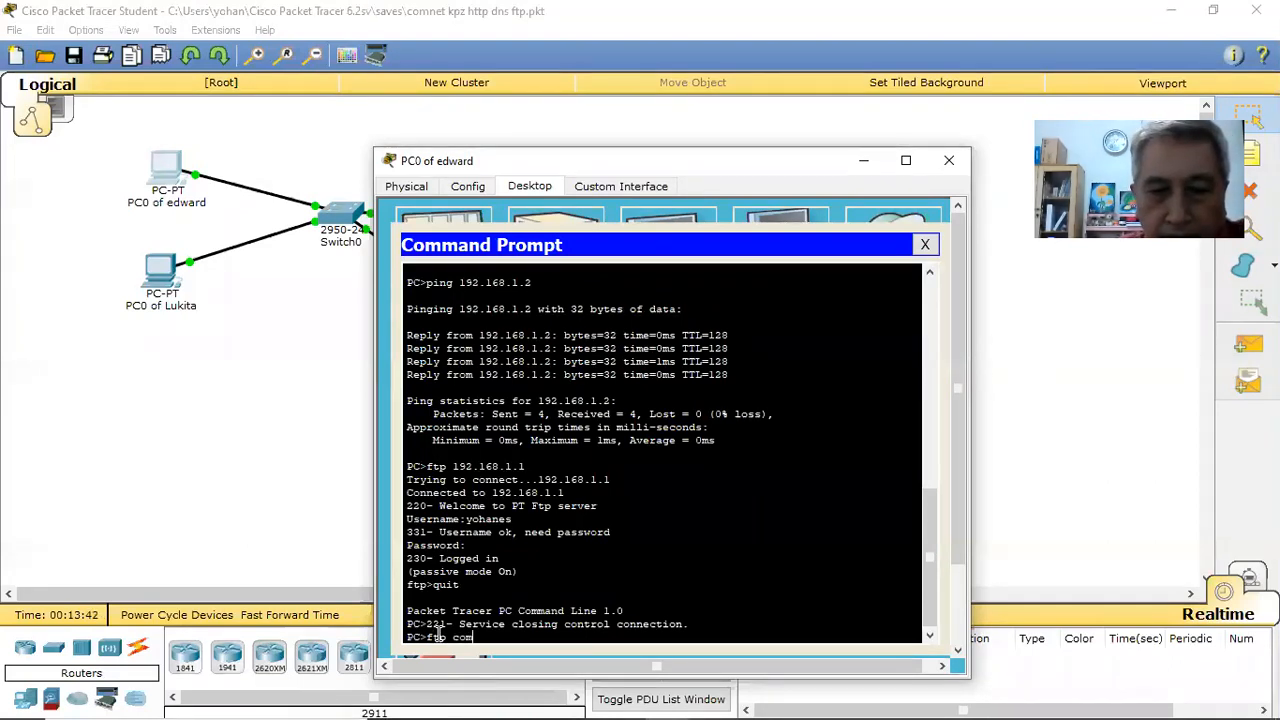
type("netkpb.com")
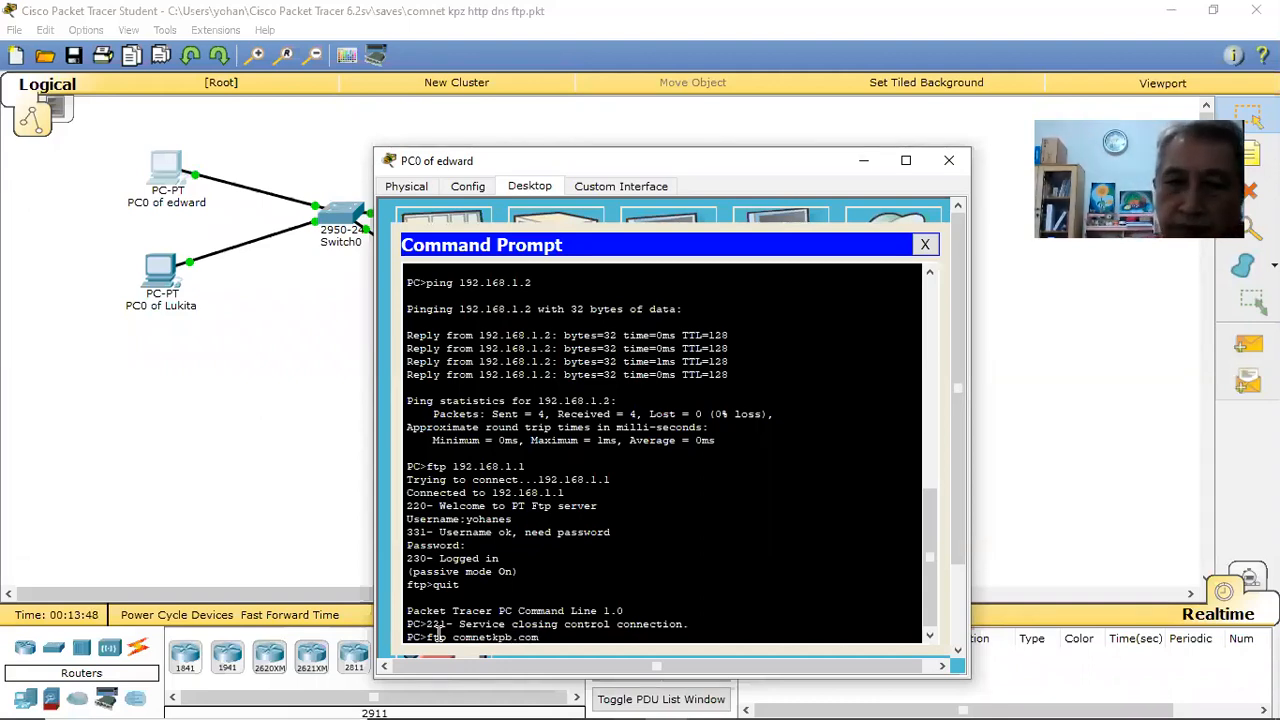
key("Return")
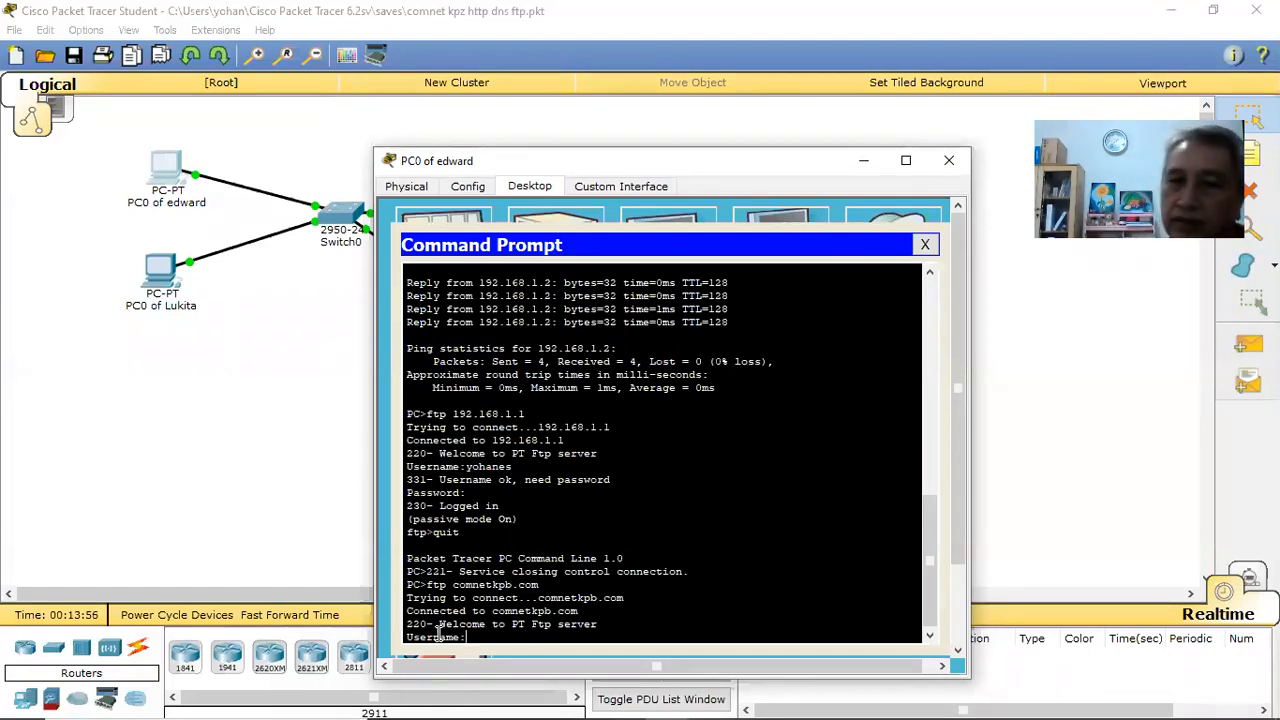
type("yo")
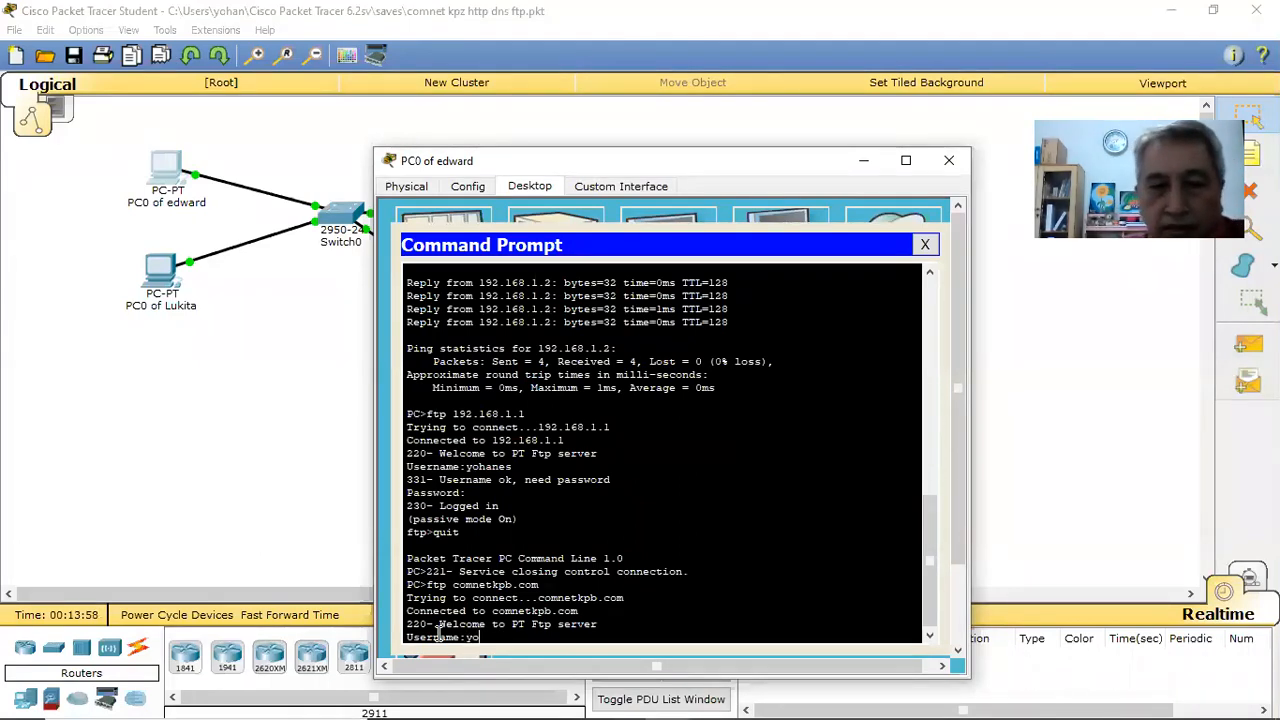
type("hanes")
key("Return")
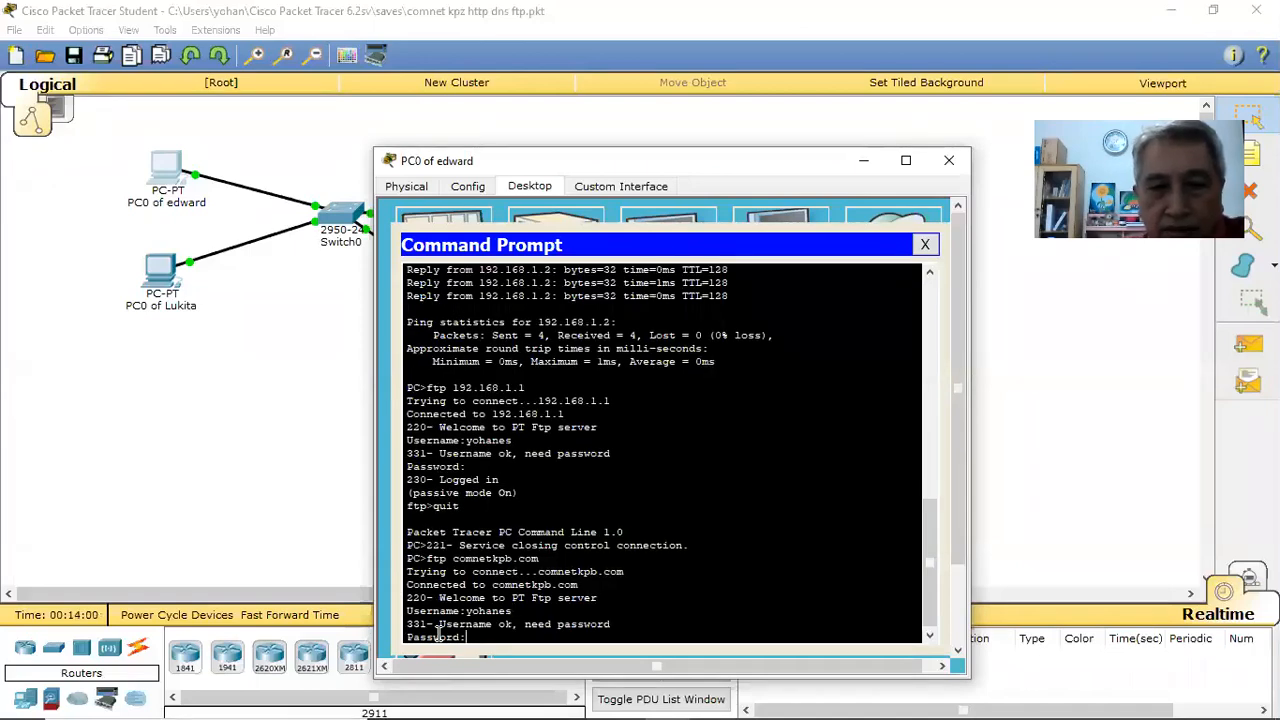
key("Return")
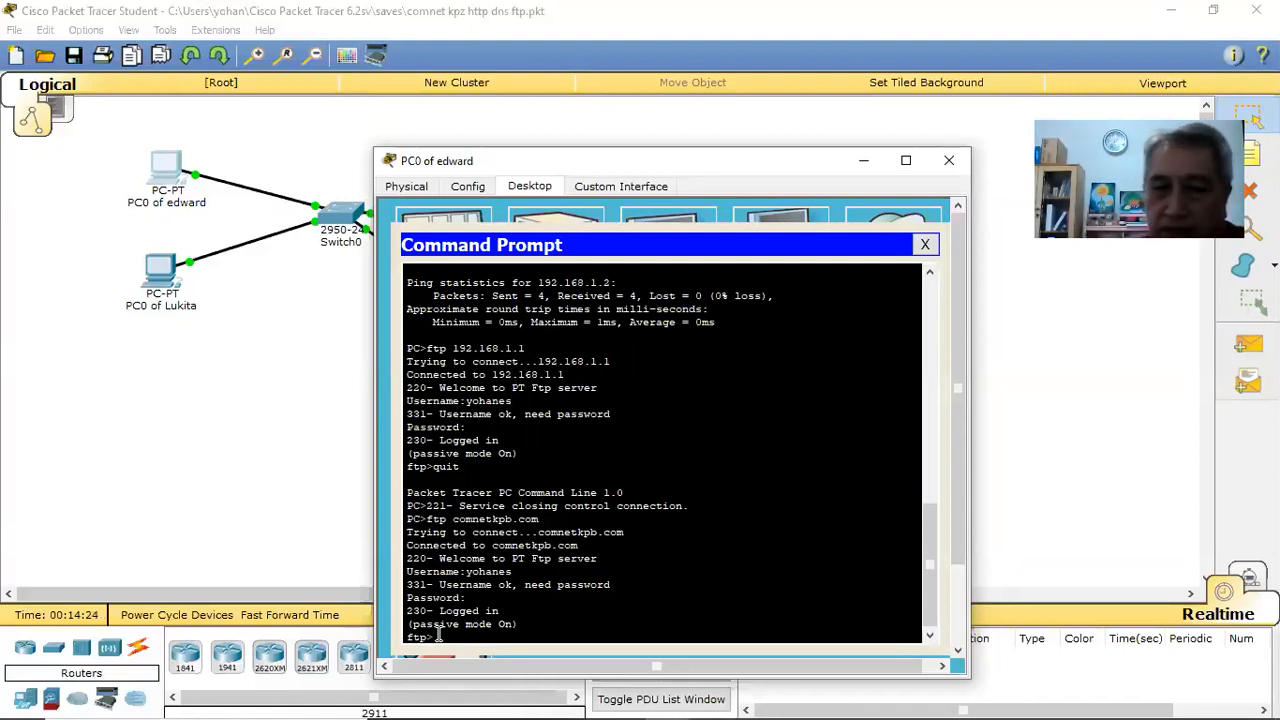
Step: List the server's FTP directory with dir and download asa842-k8.bin to the PC with get
type("dir")
key("Return")
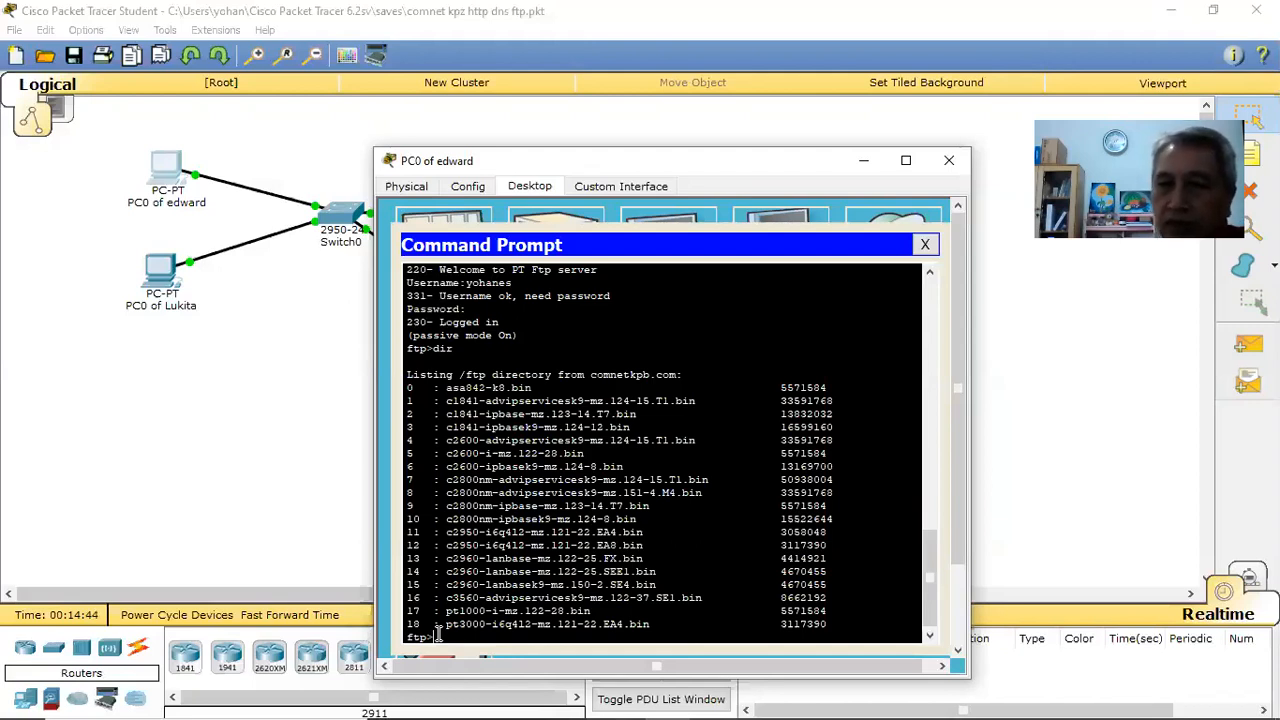
type("get")
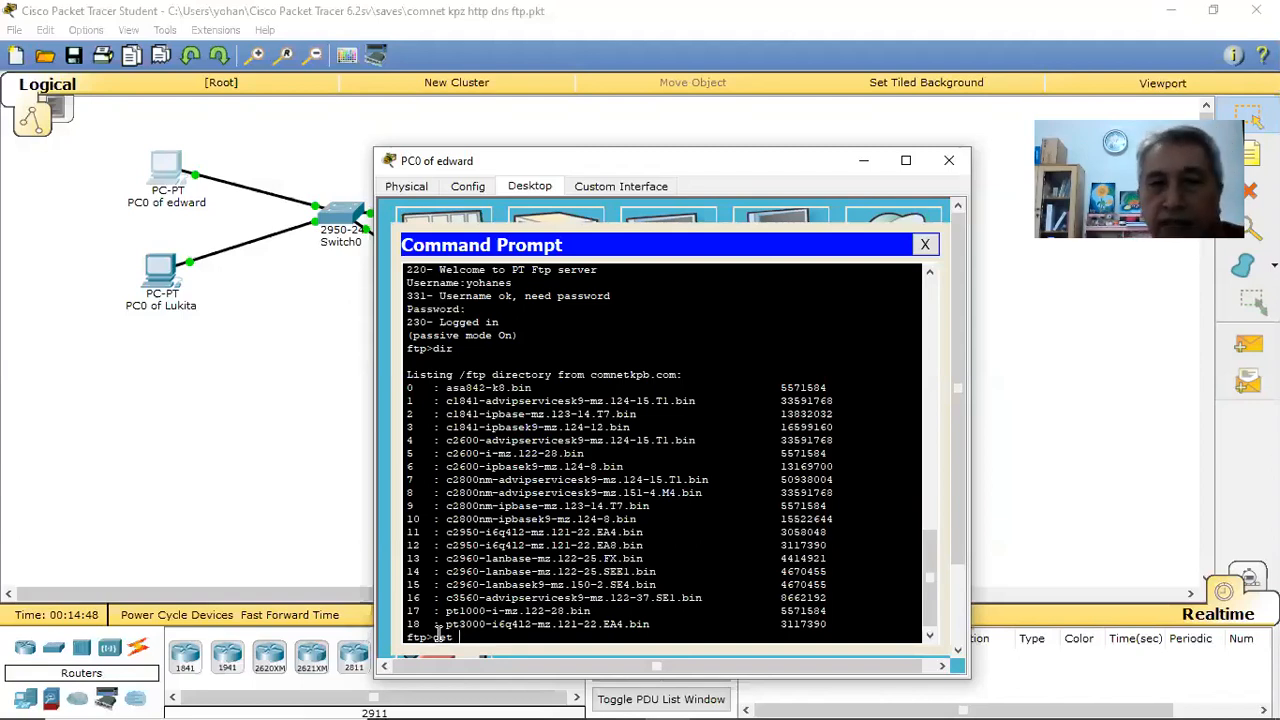
type(" asa")
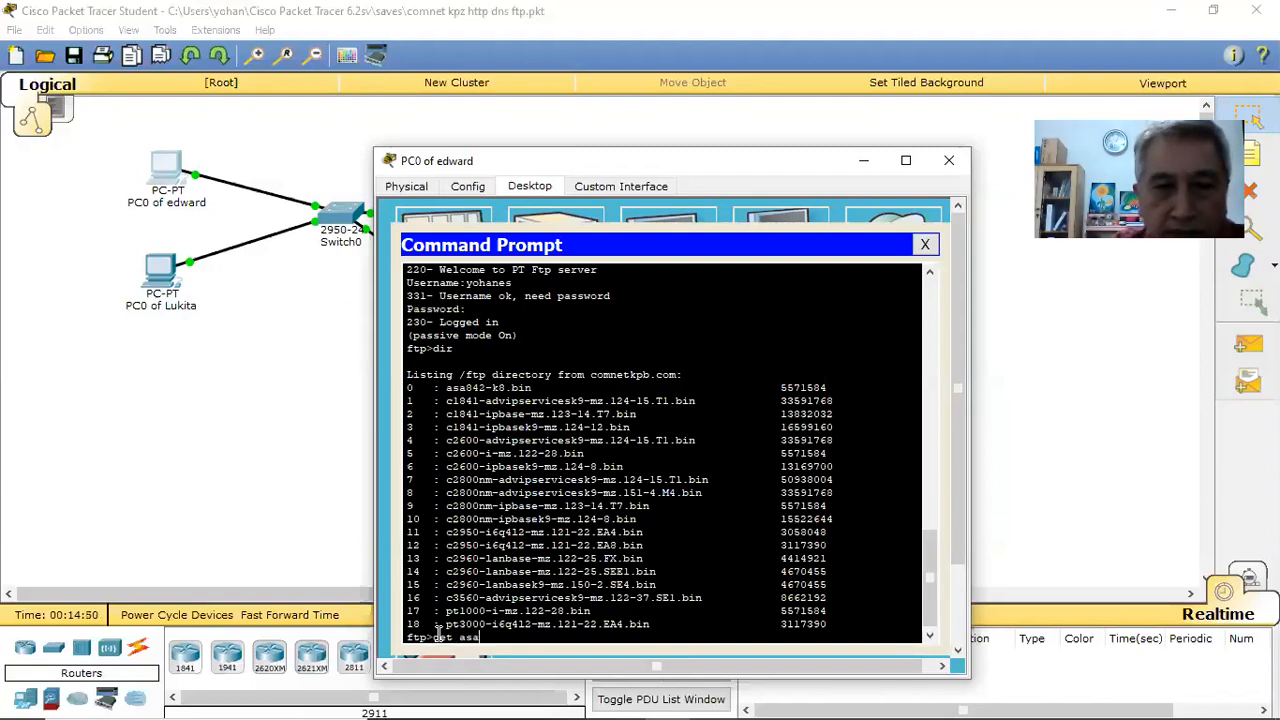
type("84")
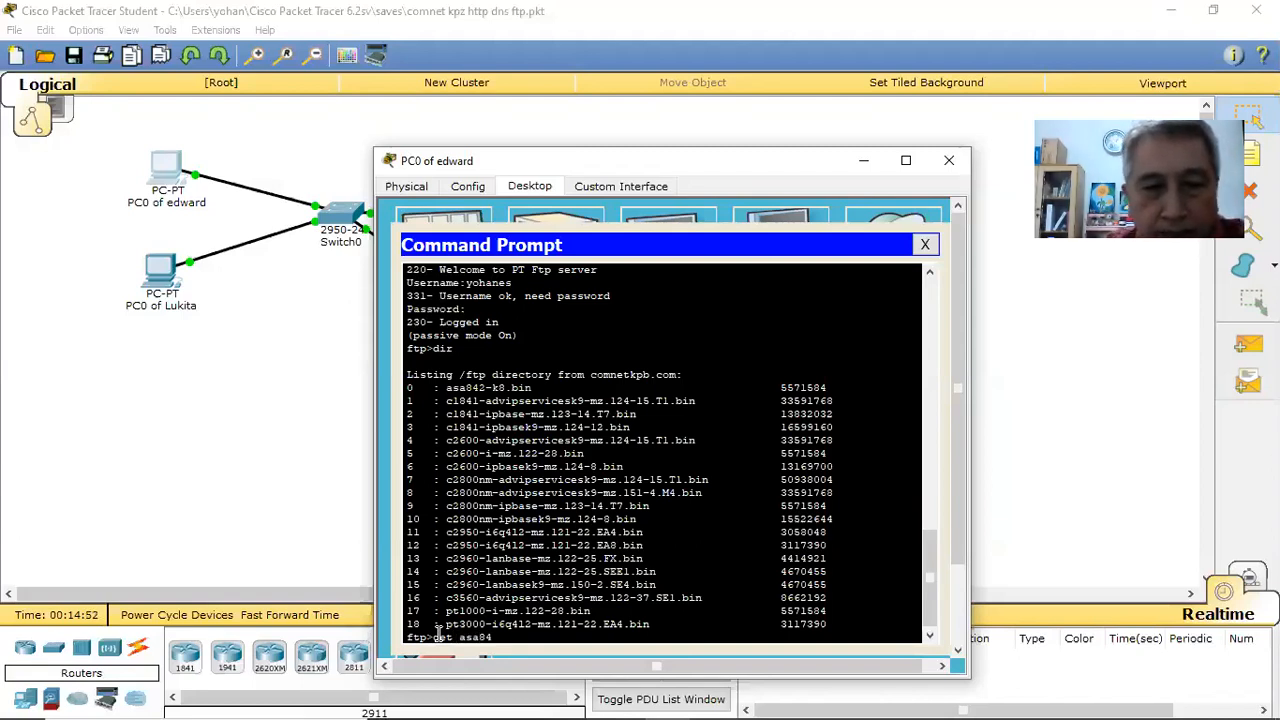
type("2-")
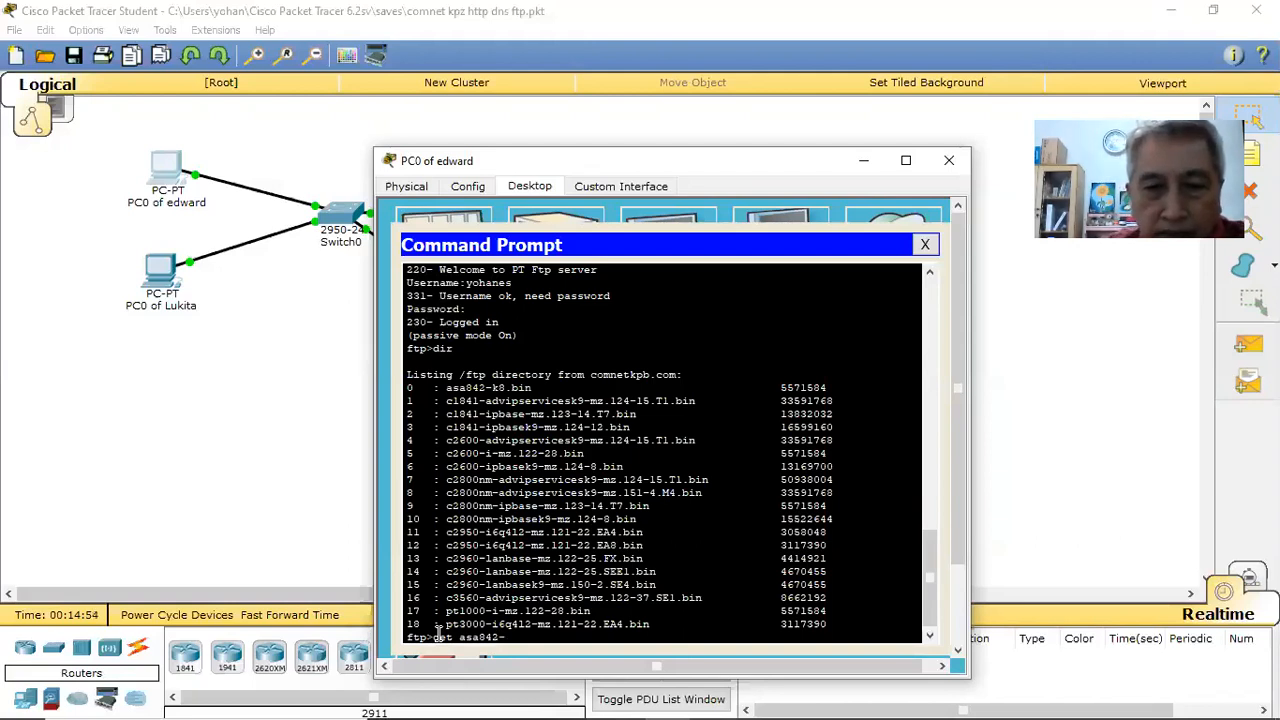
type("k8")
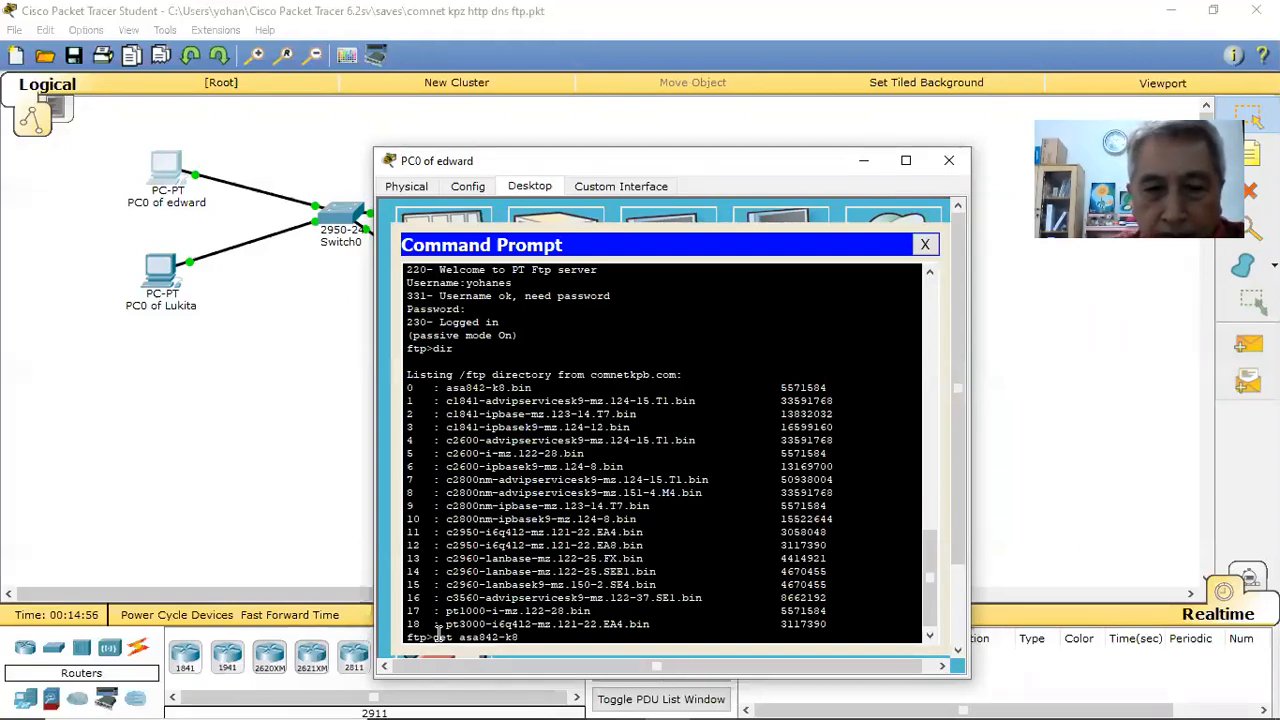
type(".bi")
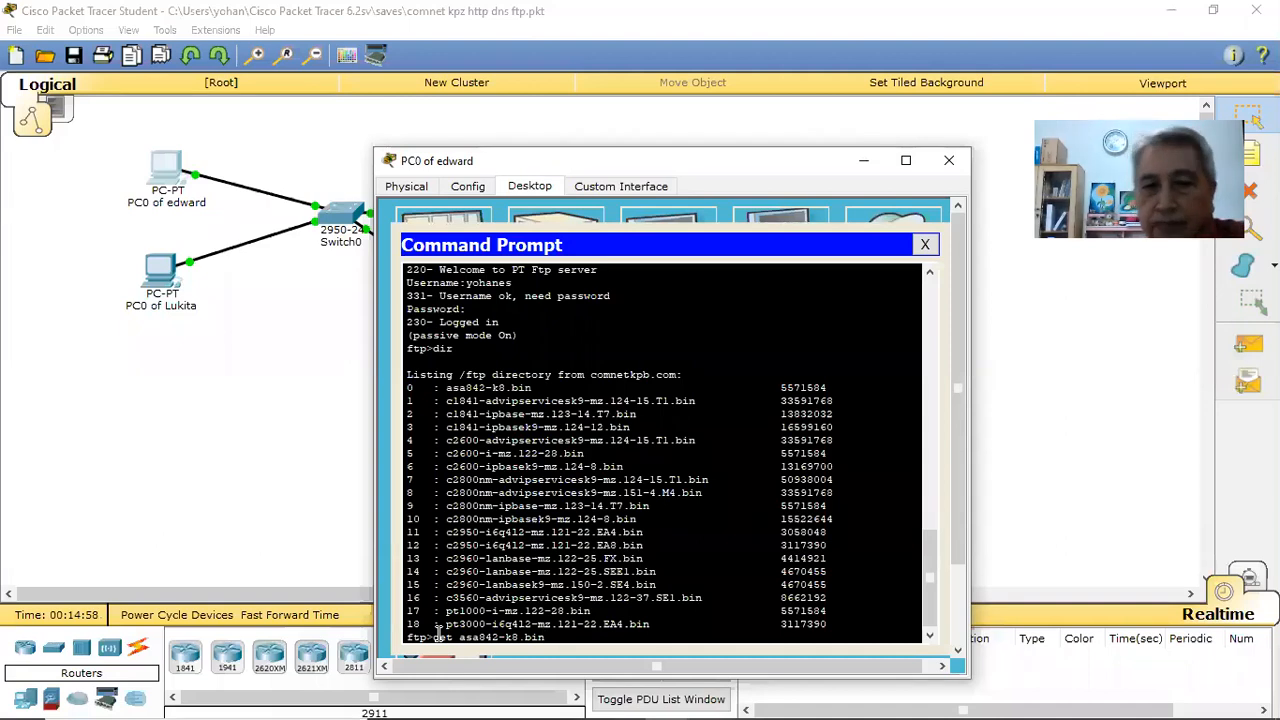
type("n")
key("Return")
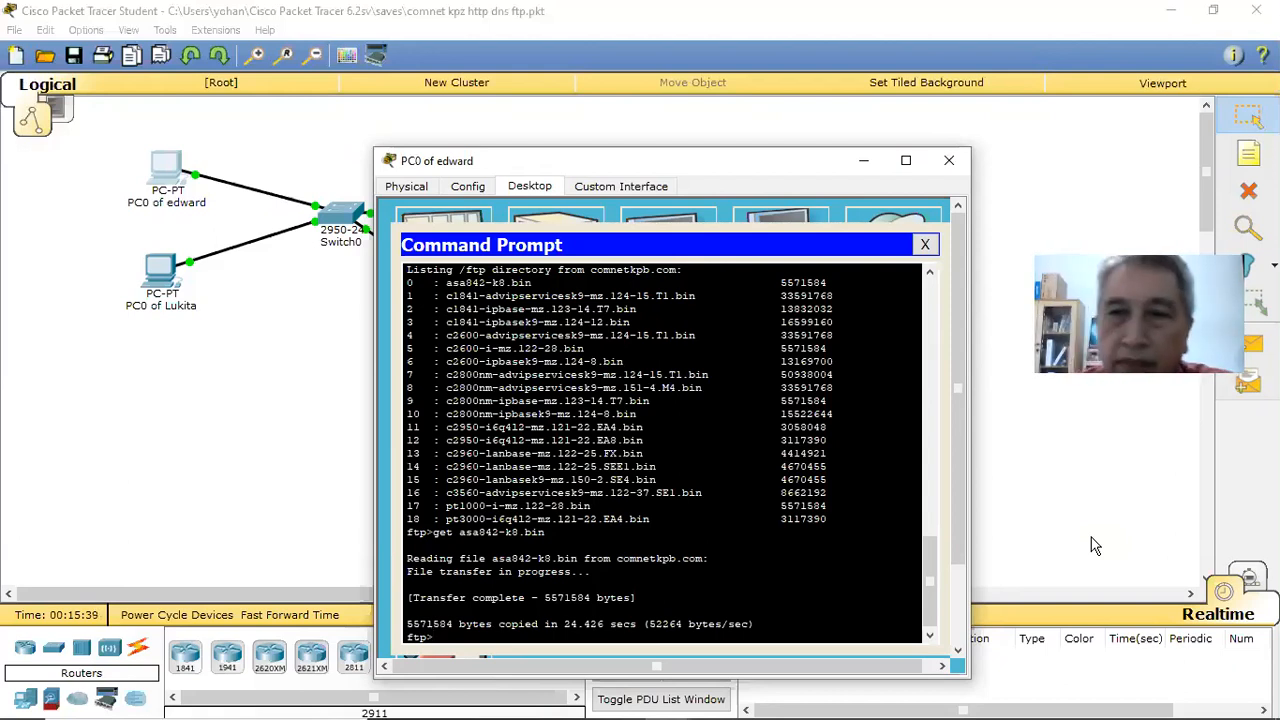
Step: End the FTP session with quit and list the PC's local files with dir
type("quit")
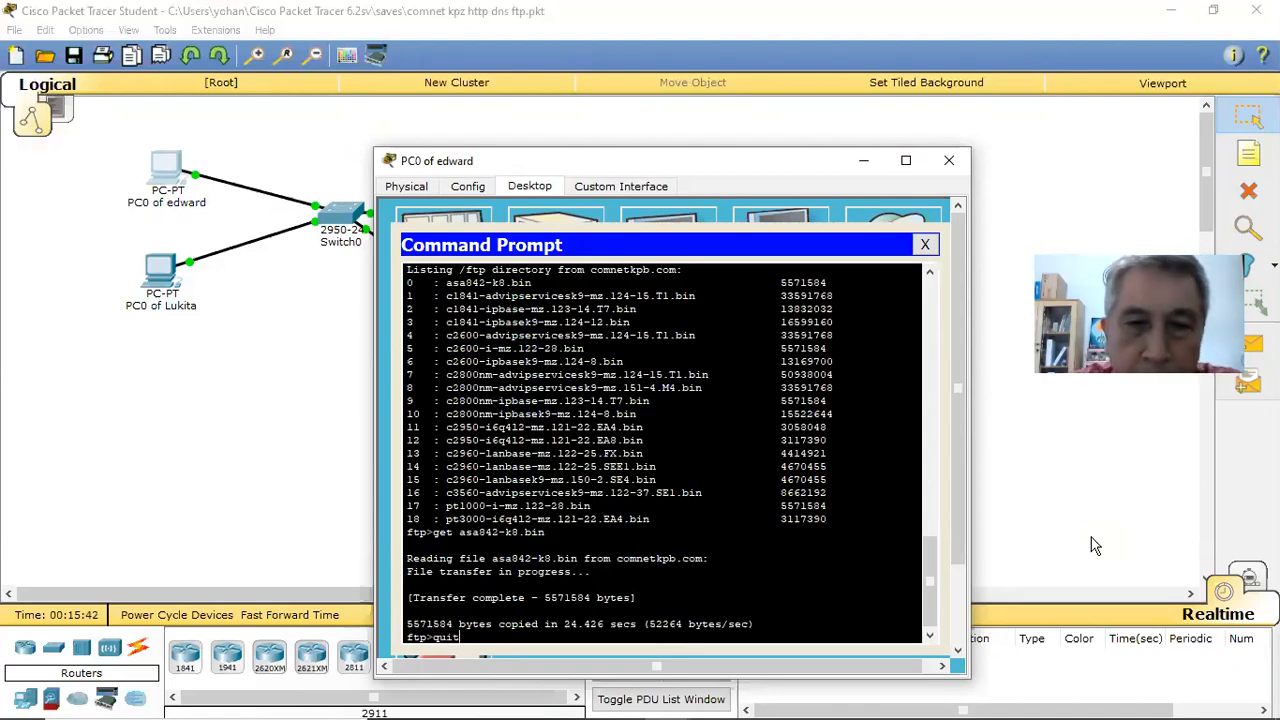
key("Return")
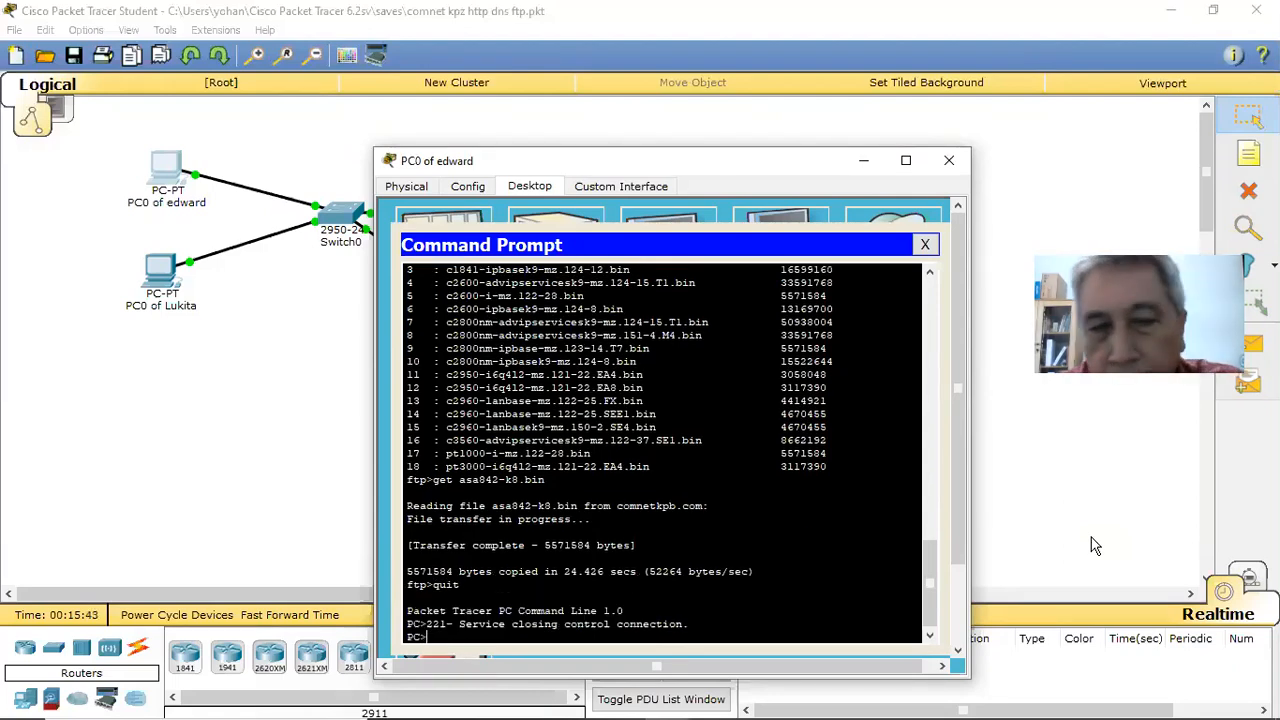
type("dir")
key("Return")
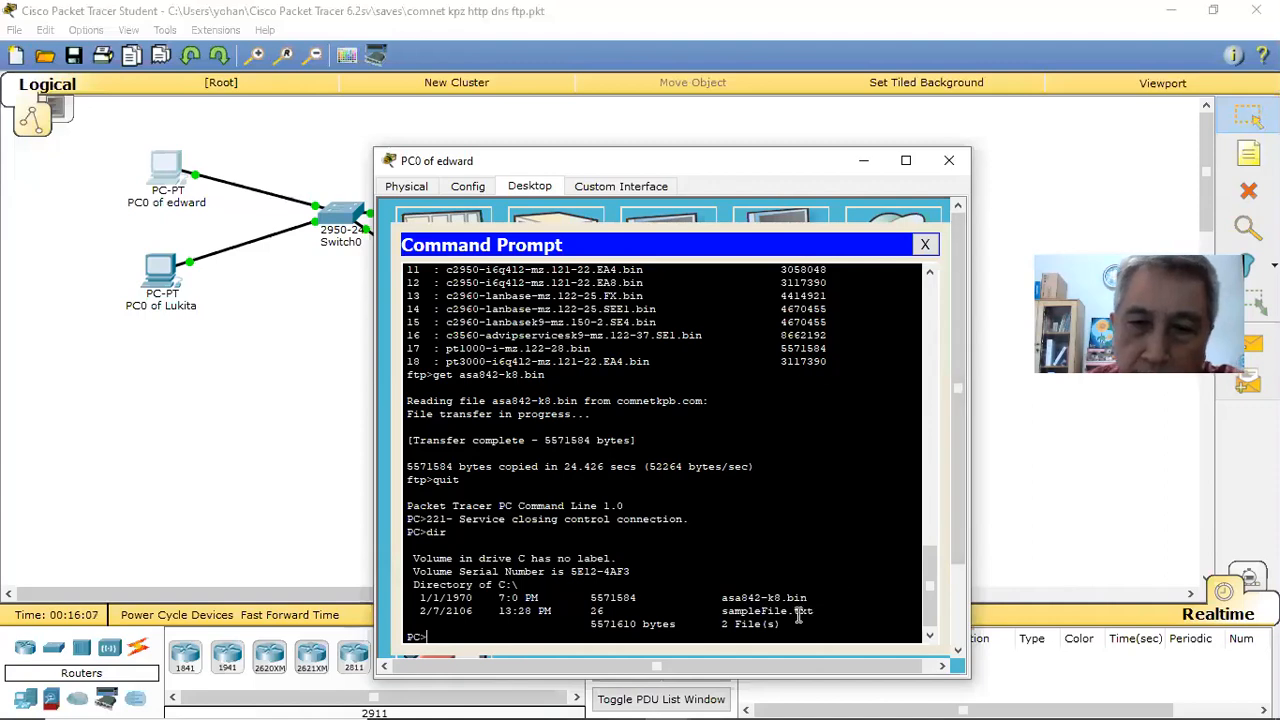
Step: Close the Command Prompt and write "ini percobaan untuk kirim text ke ftp server" in the PC's Text Editor
left_click(923, 245)
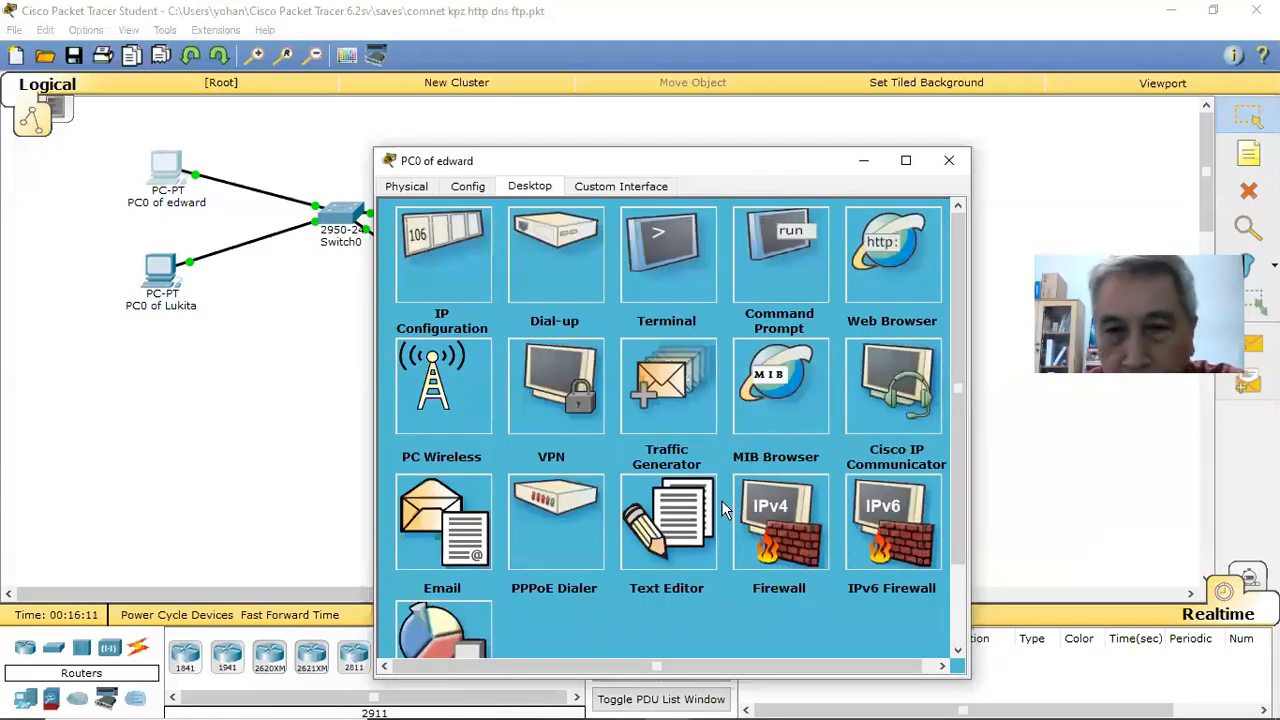
left_click(680, 543)
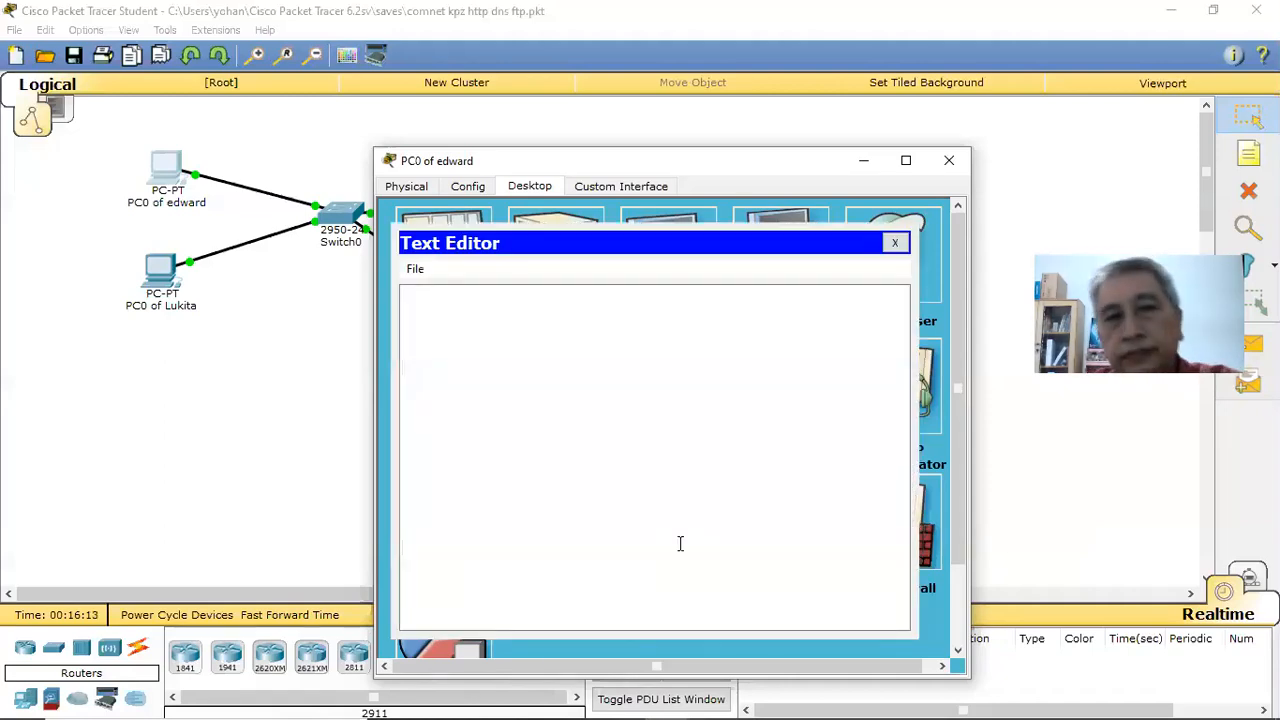
left_click(665, 471)
type("i")
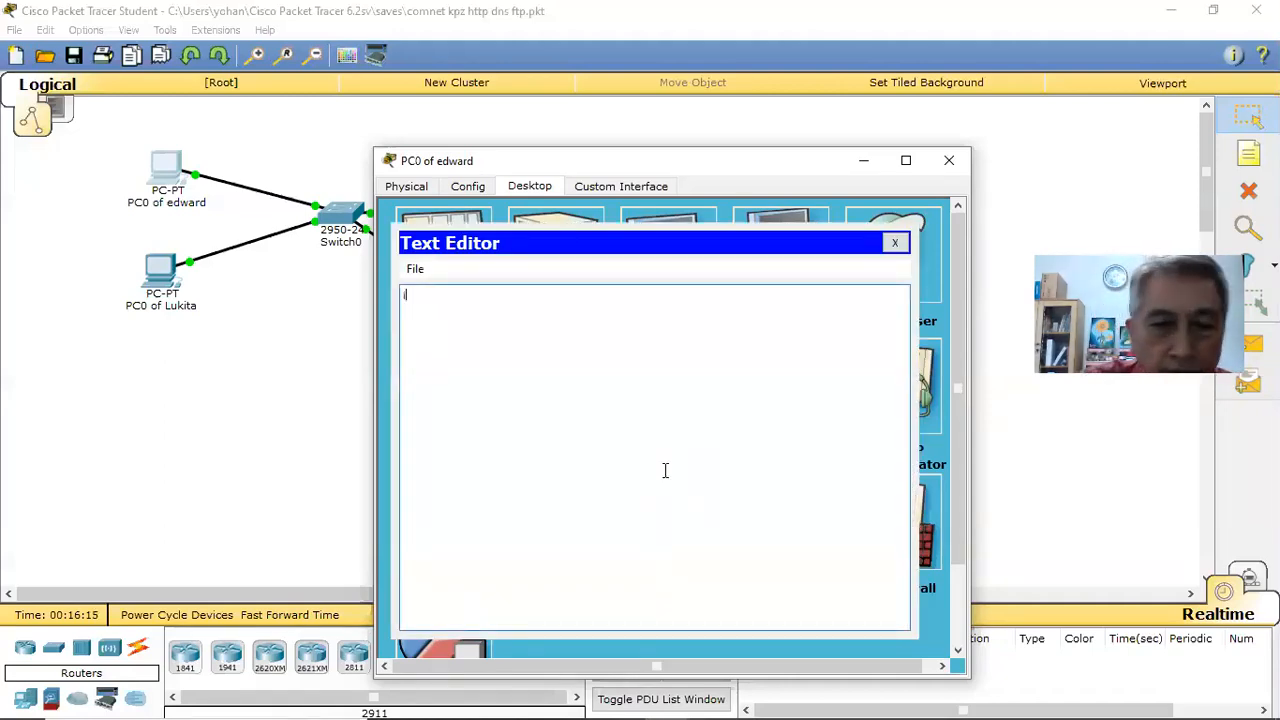
type("ni per")
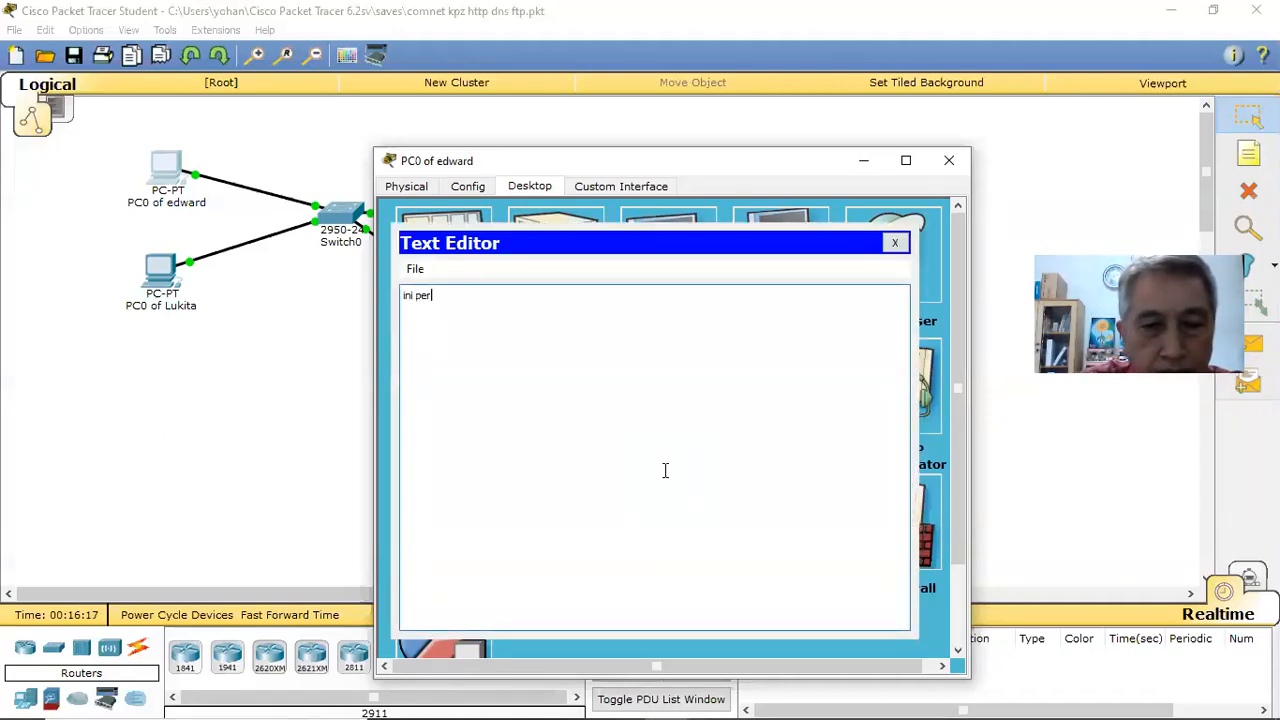
type("cobaan un")
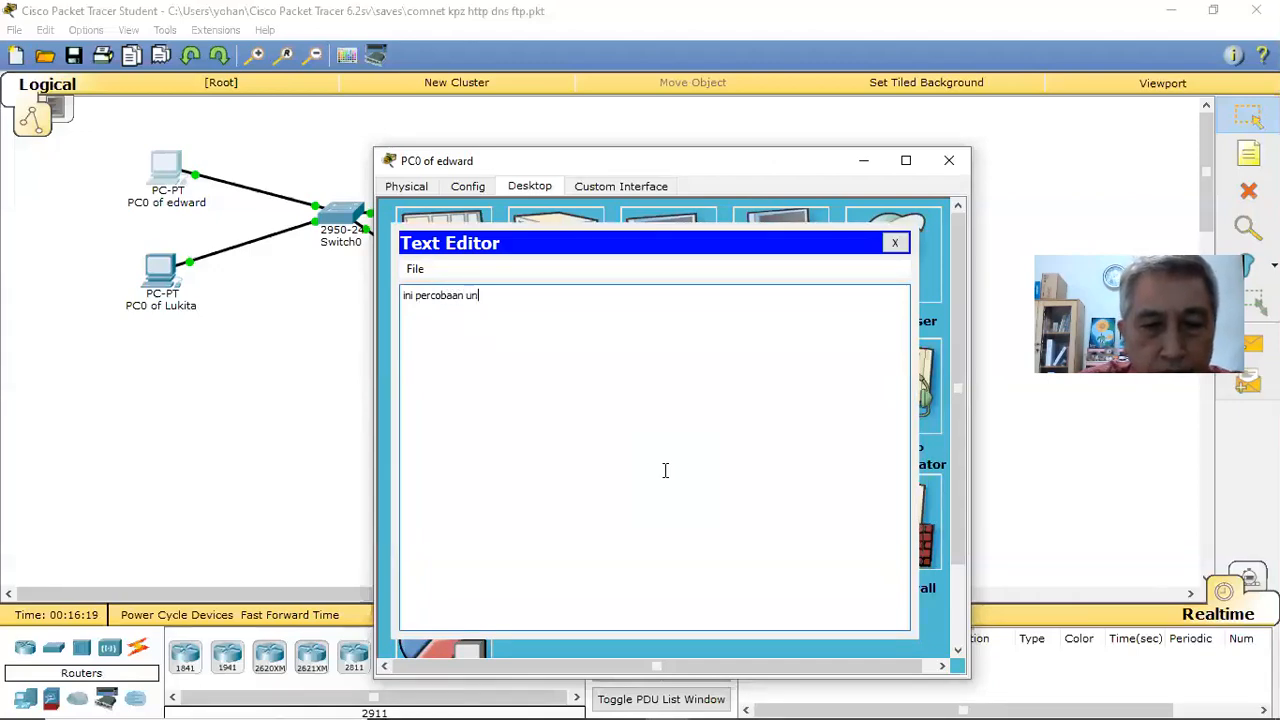
type("tuk k")
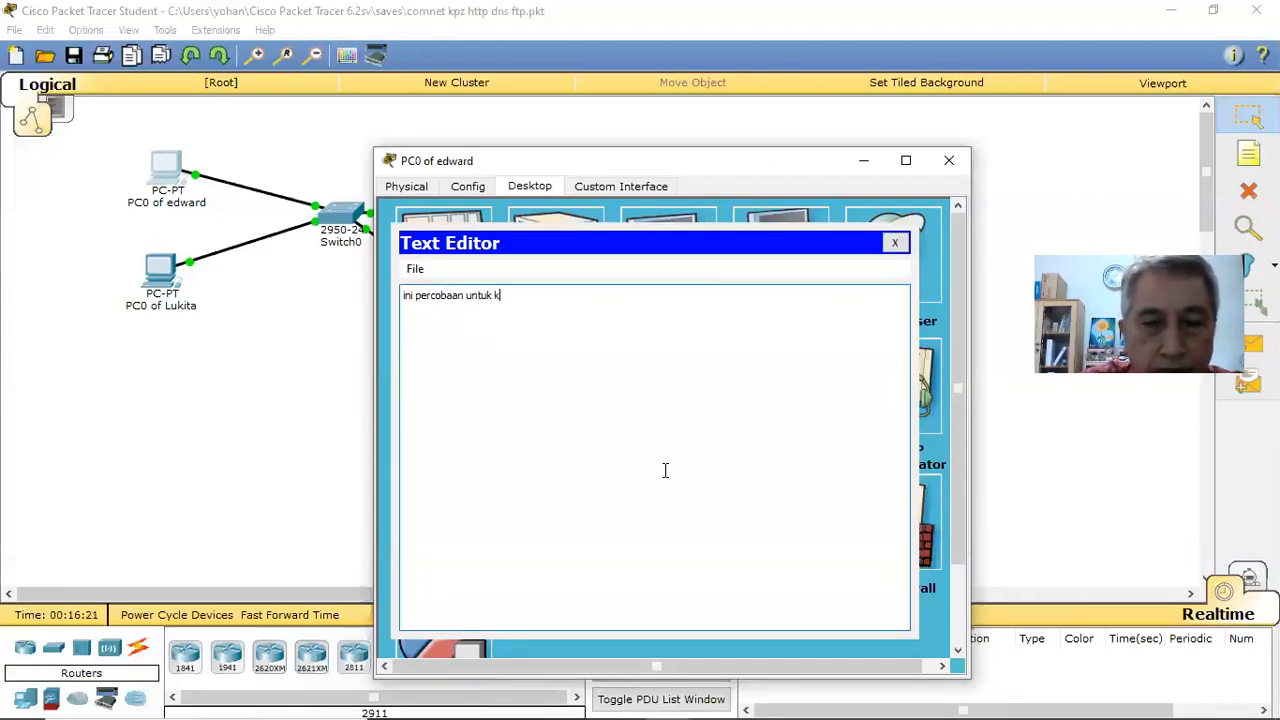
type("irim text")
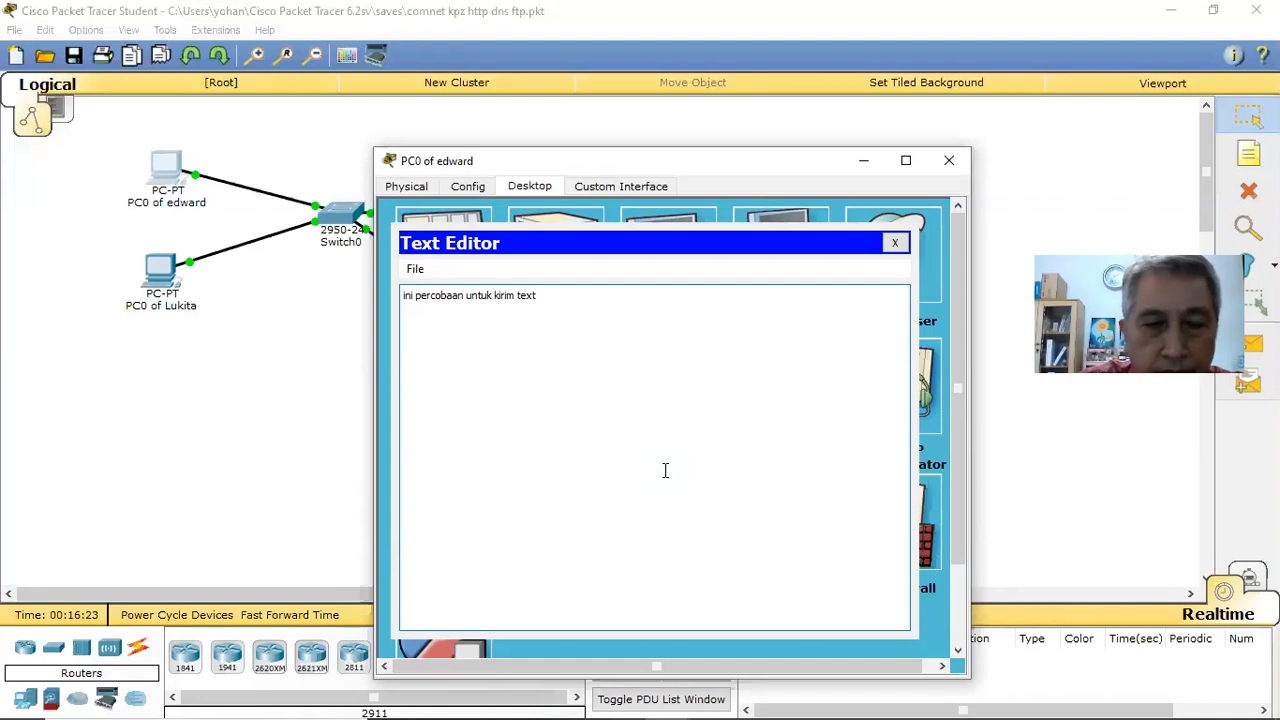
type(" ke ftp ser")
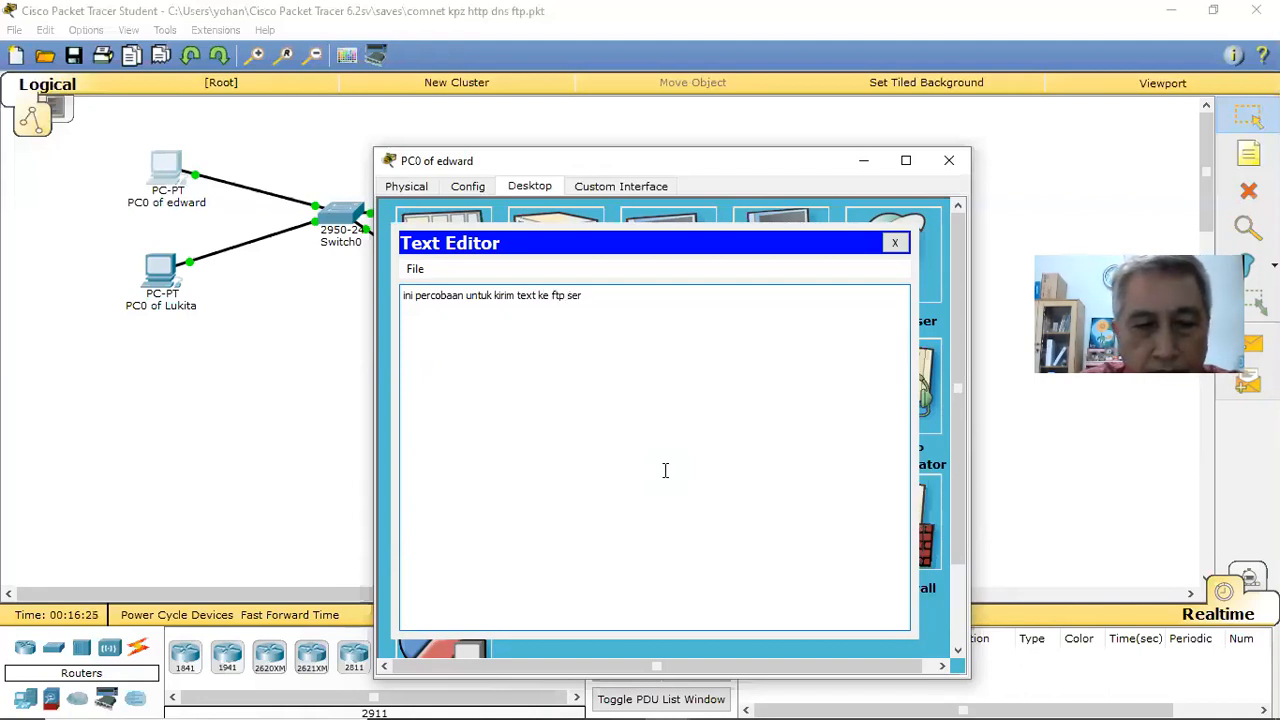
type("ver")
key("Return")
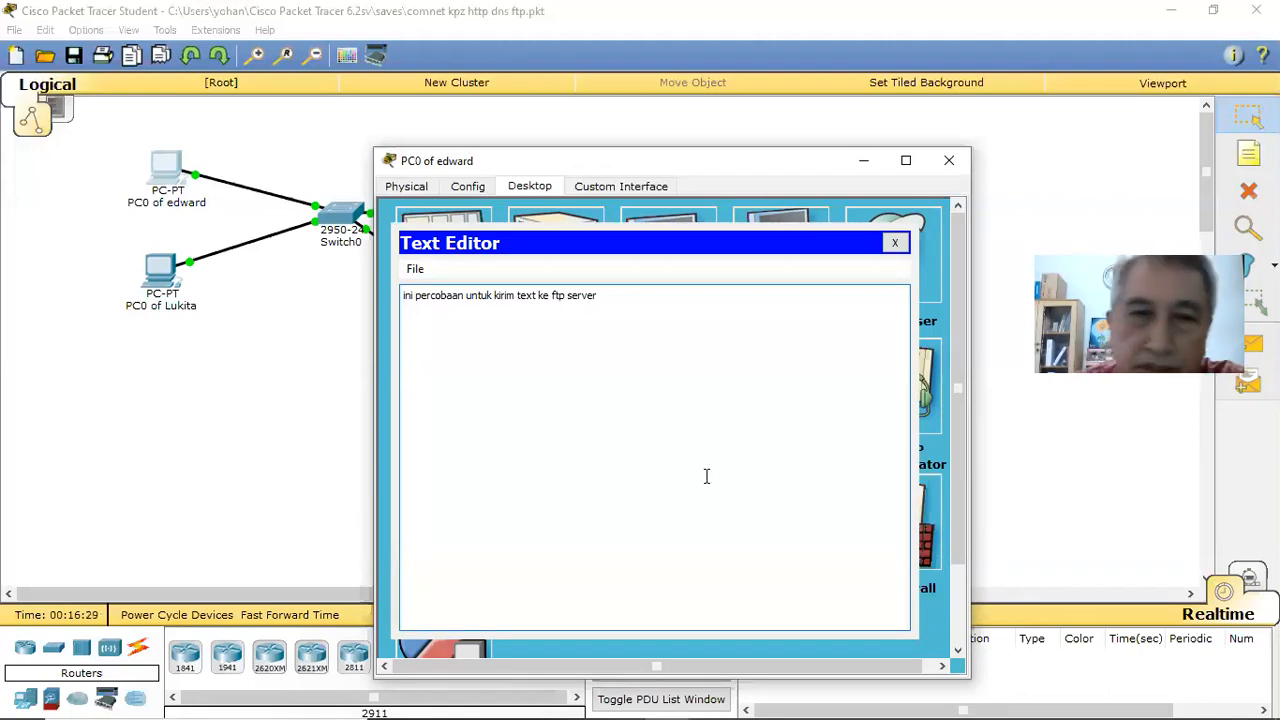
Step: Save the text as a .txt file named after the FTP account's username and close the Text Editor
left_click(414, 270)
left_click(444, 333)
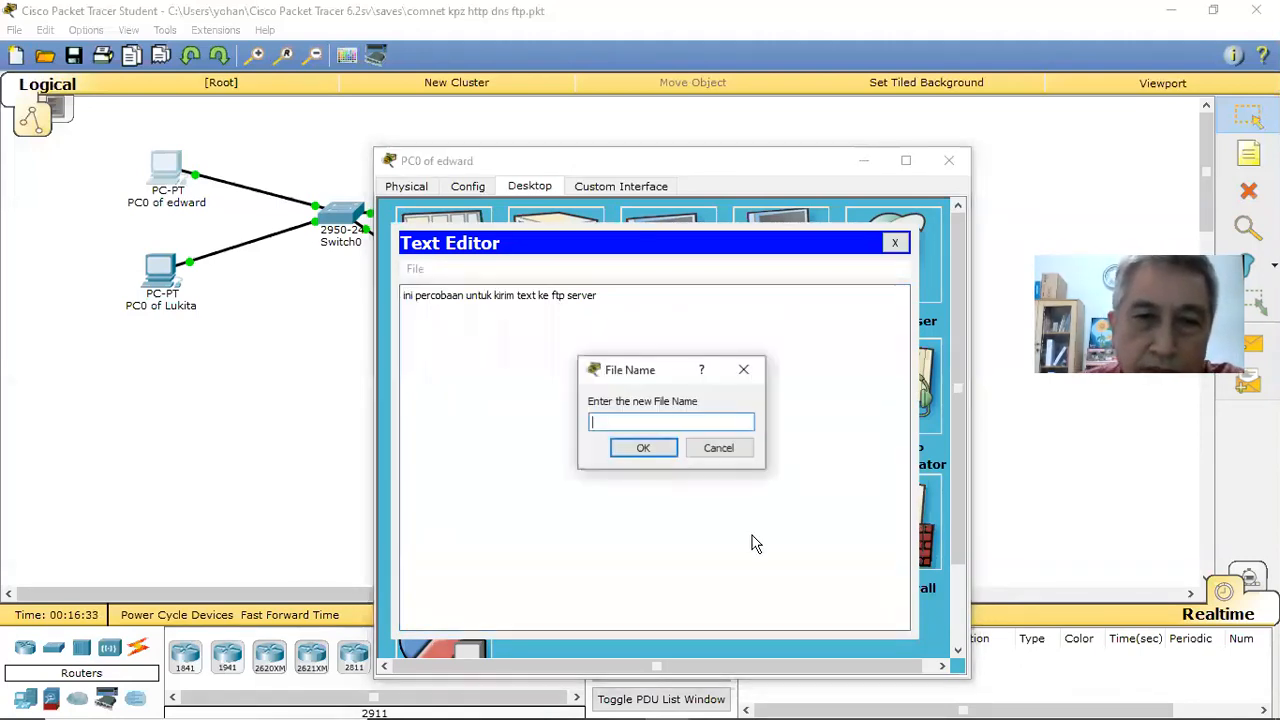
type("yohanes")
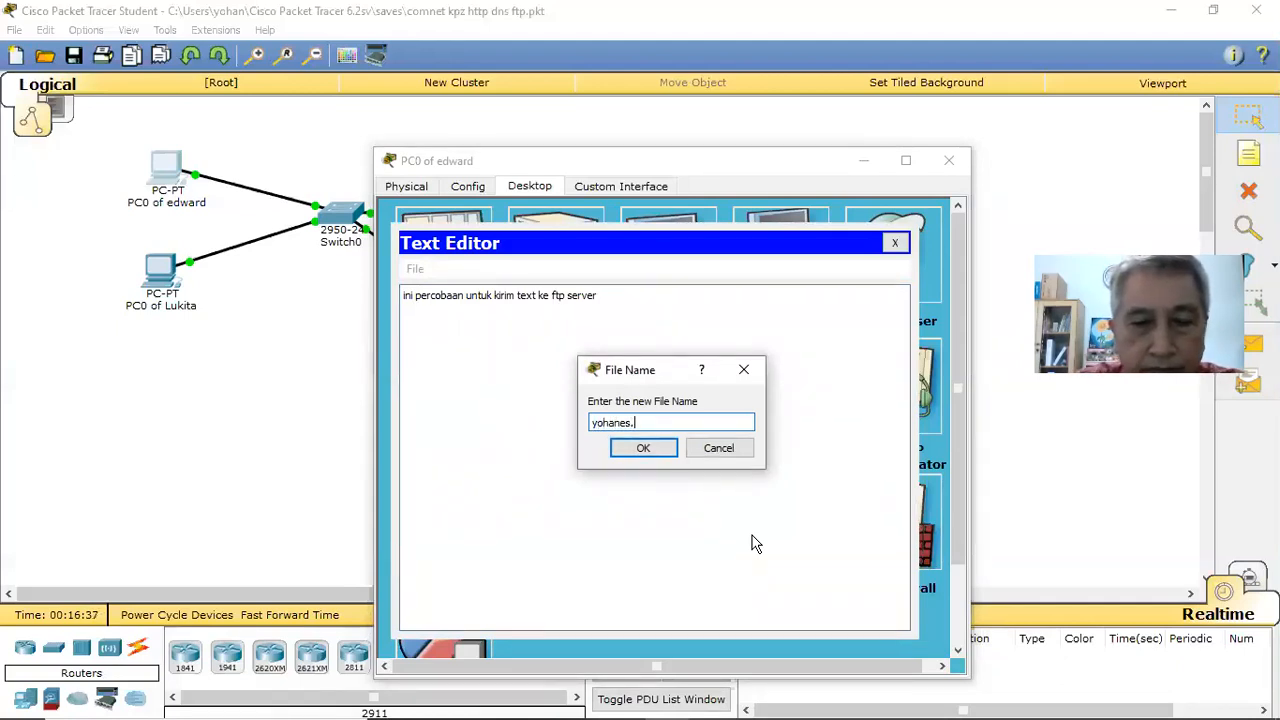
type(".txt")
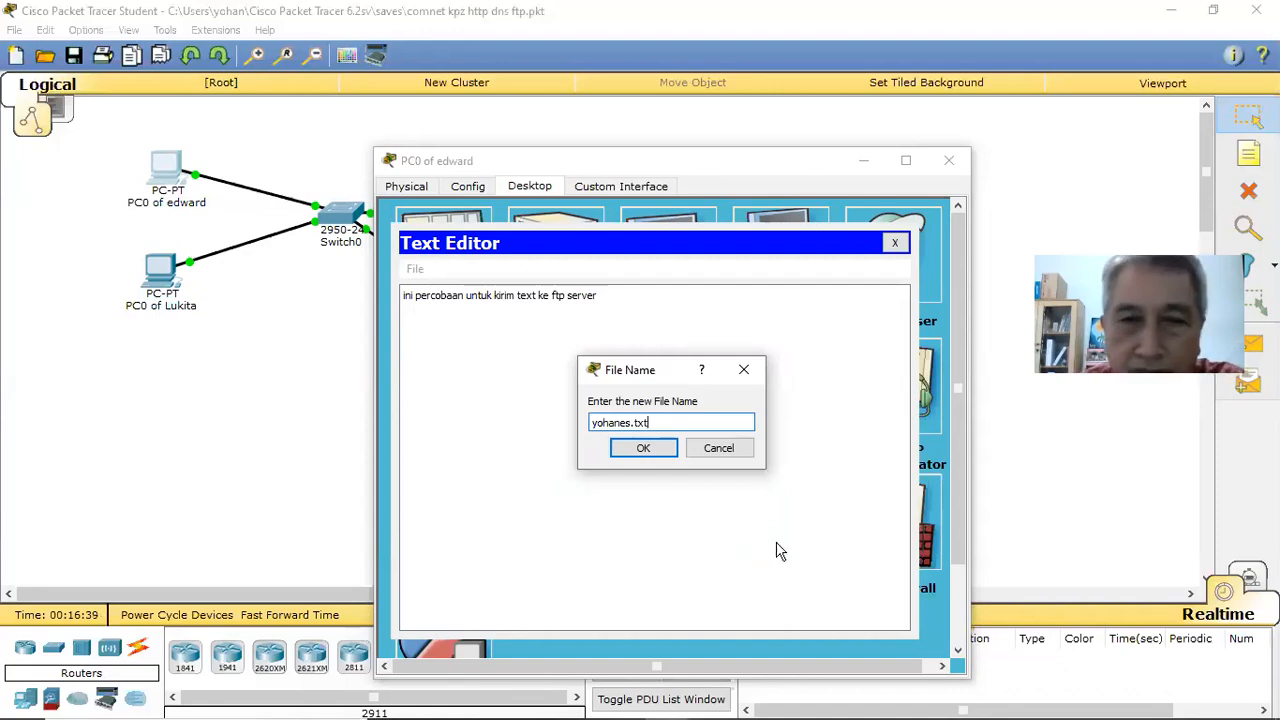
left_click(643, 448)
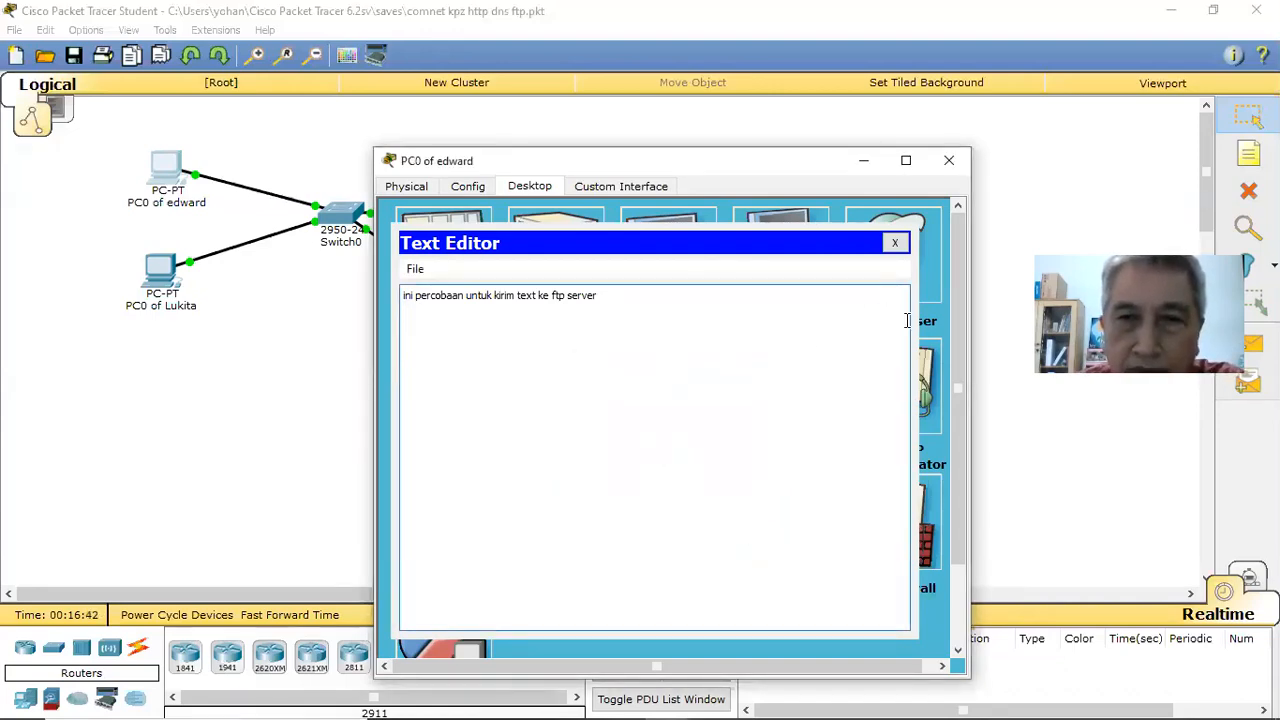
left_click(895, 243)
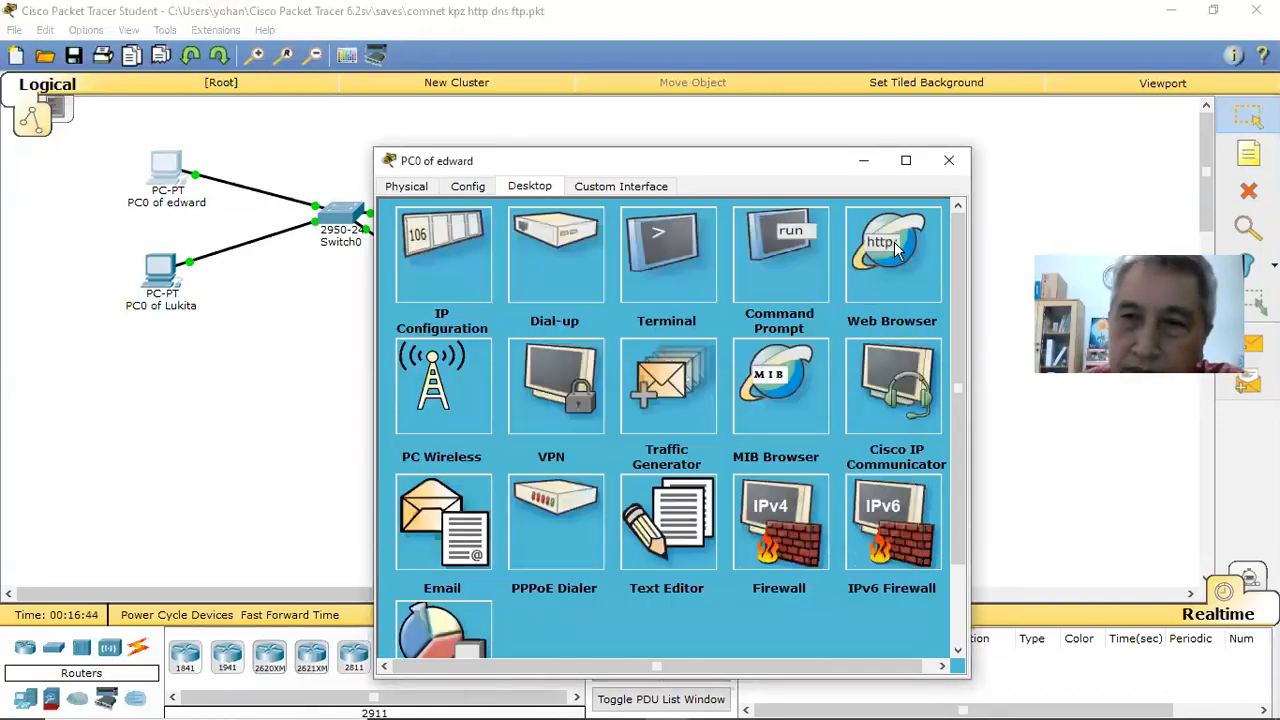
Step: Reopen the PC's Command Prompt and list the local files with dir to check for the saved text file
left_click(789, 255)
type("dir")
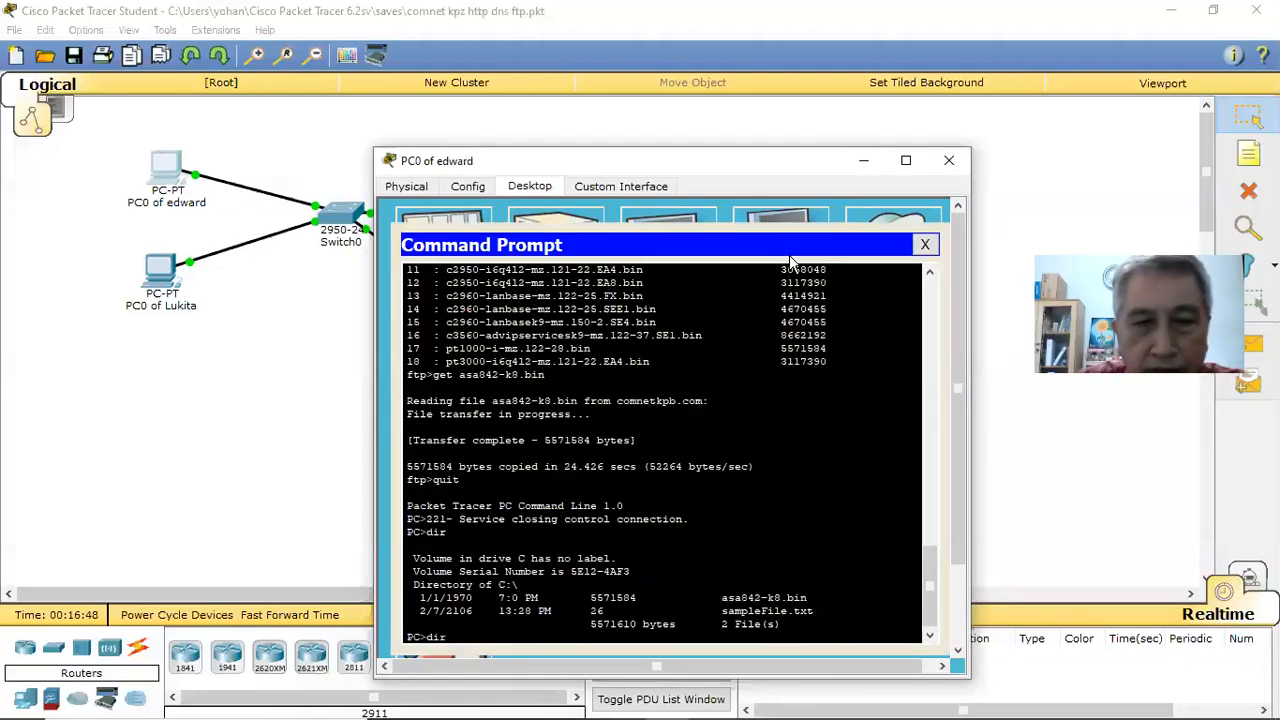
key("Return")
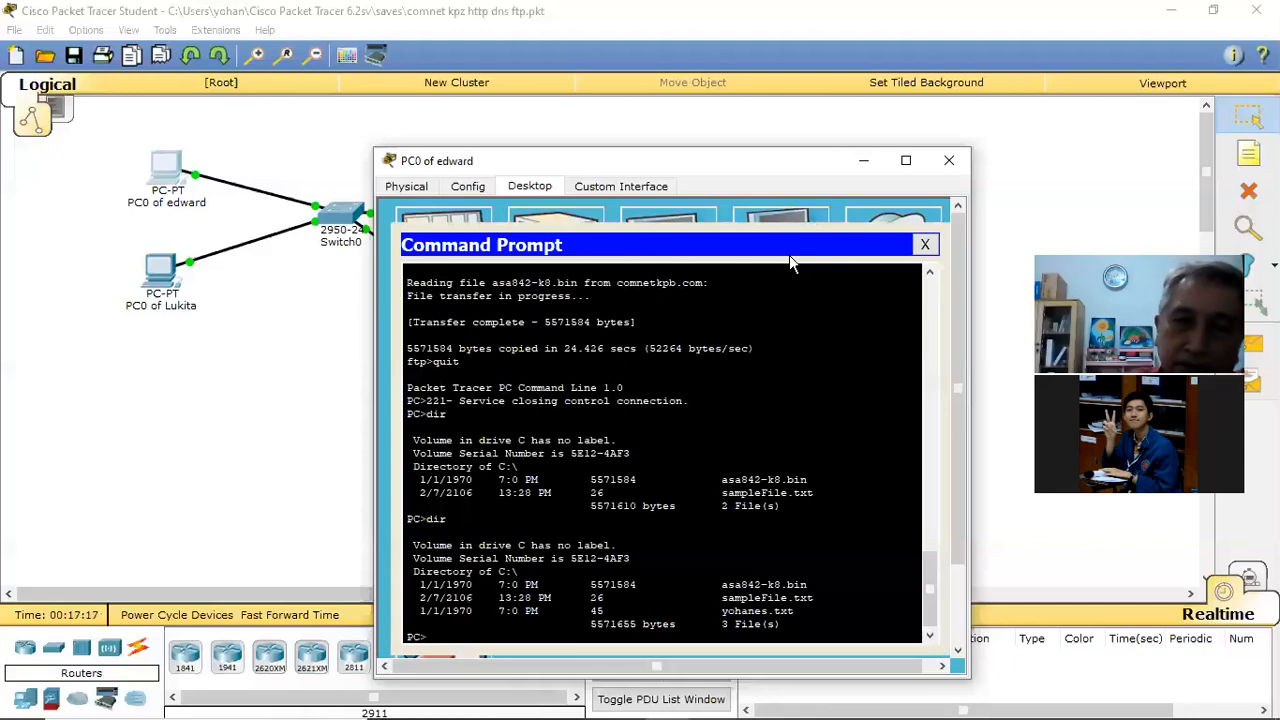
Step: Reconnect to the FTP server at comnetkpb.com and log in with the account's username and password
type("ftp")
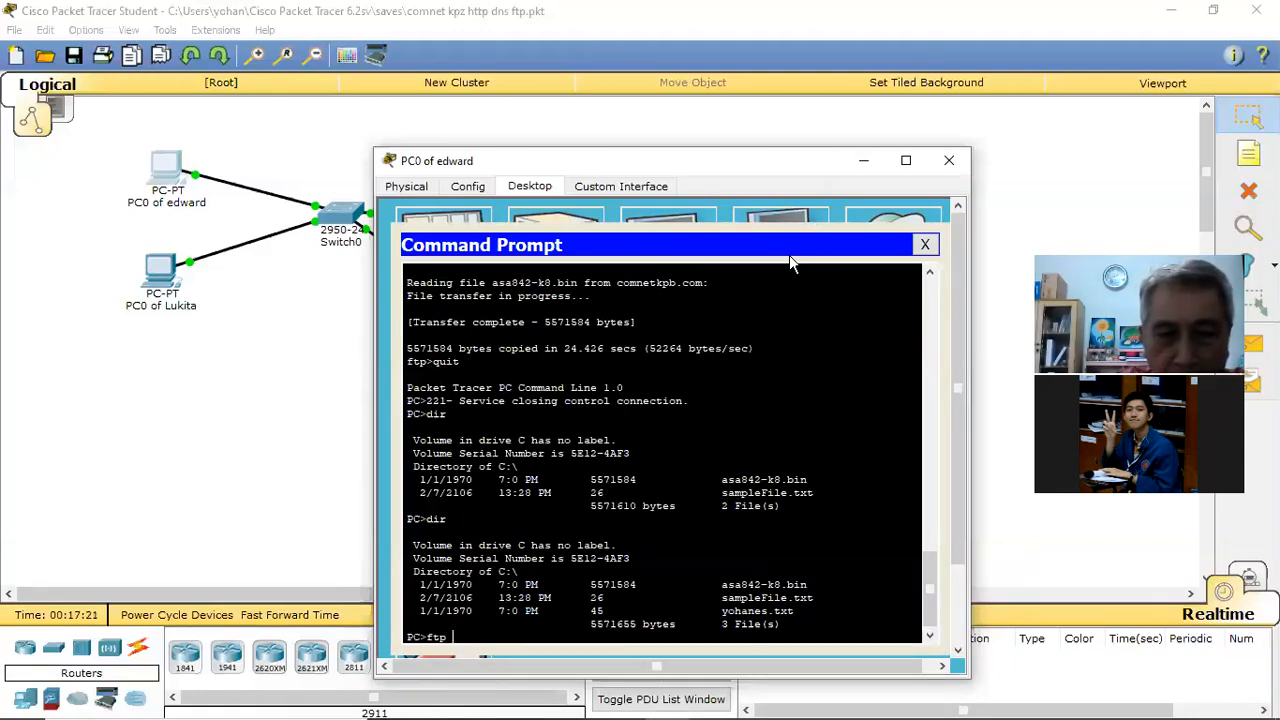
type(" comnetk")
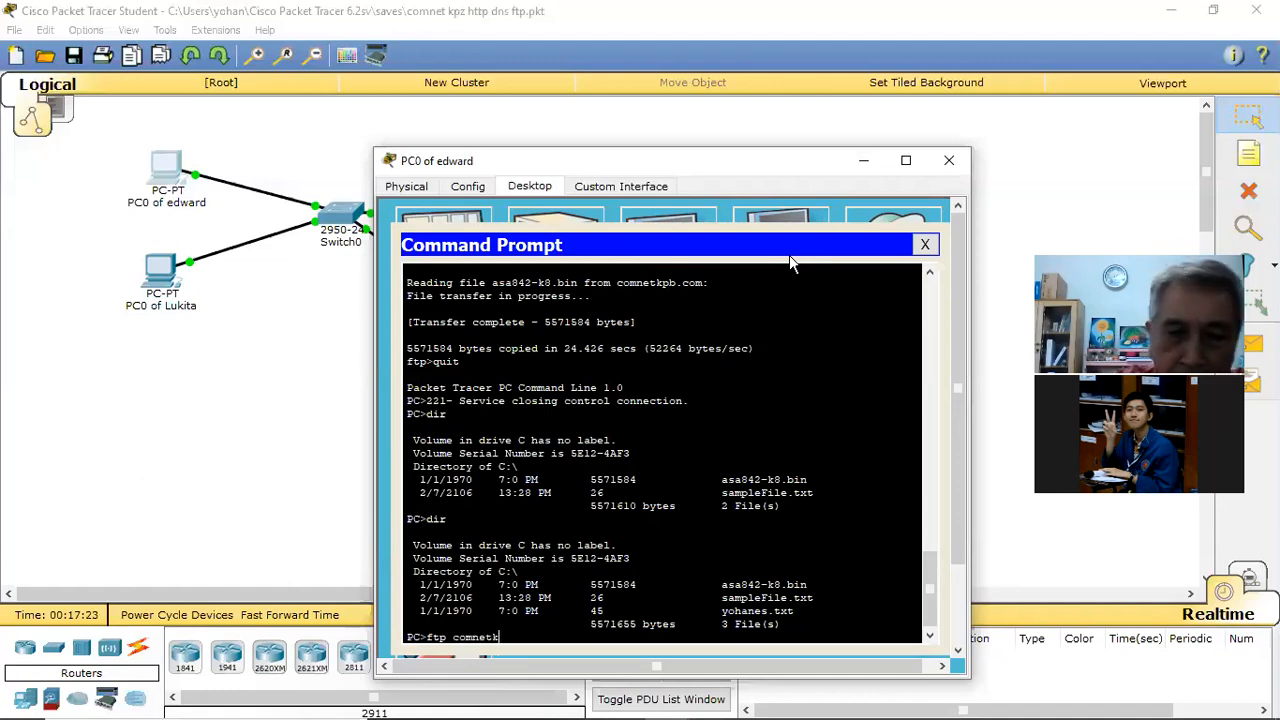
type("pb")
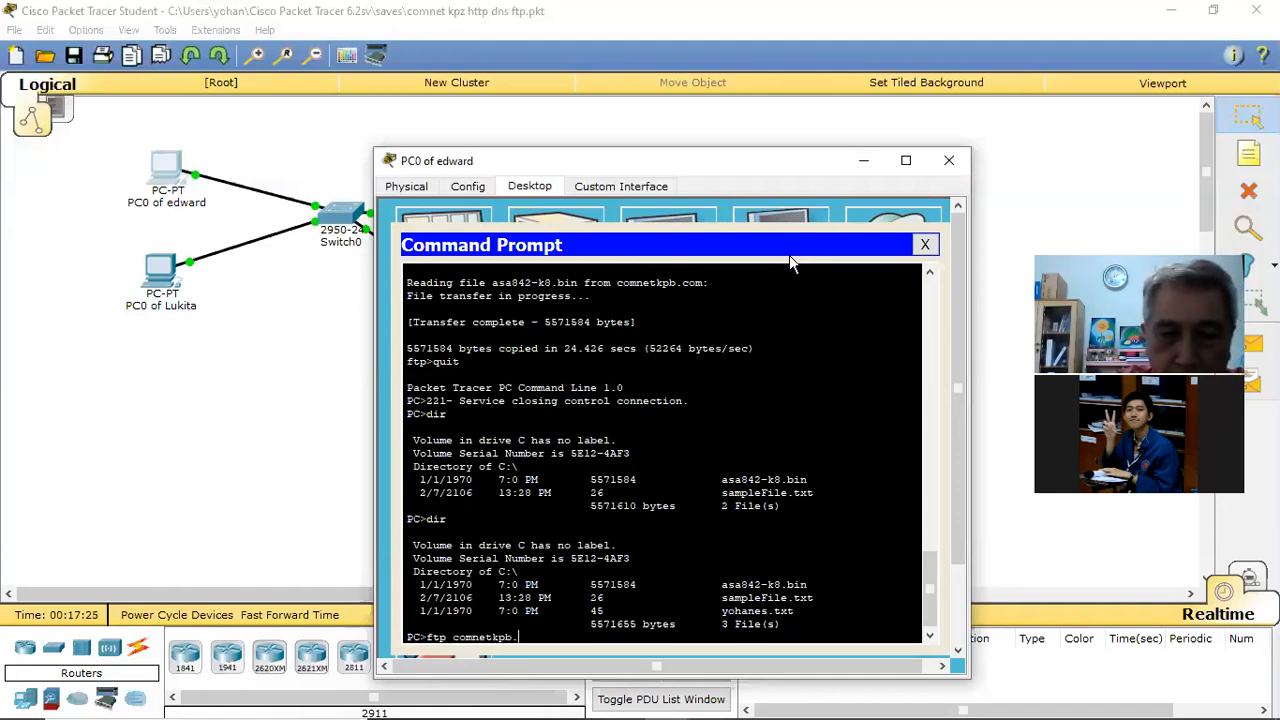
type(".com")
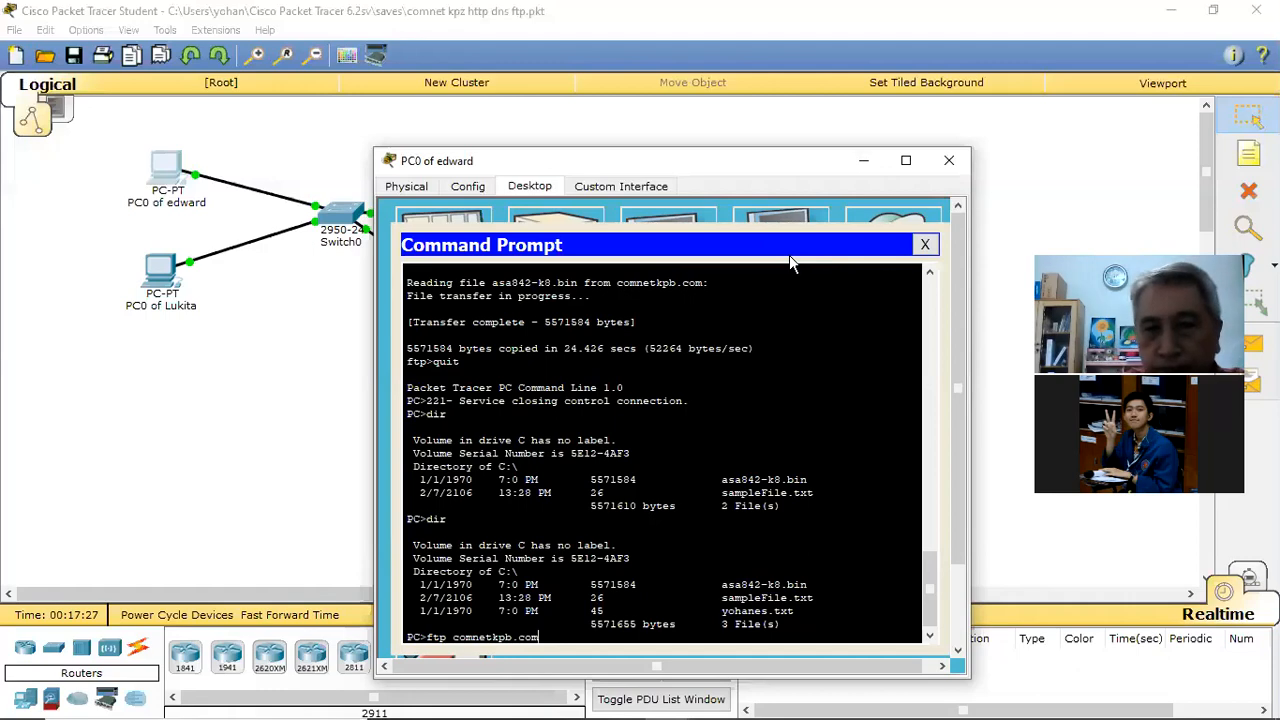
key("Return")
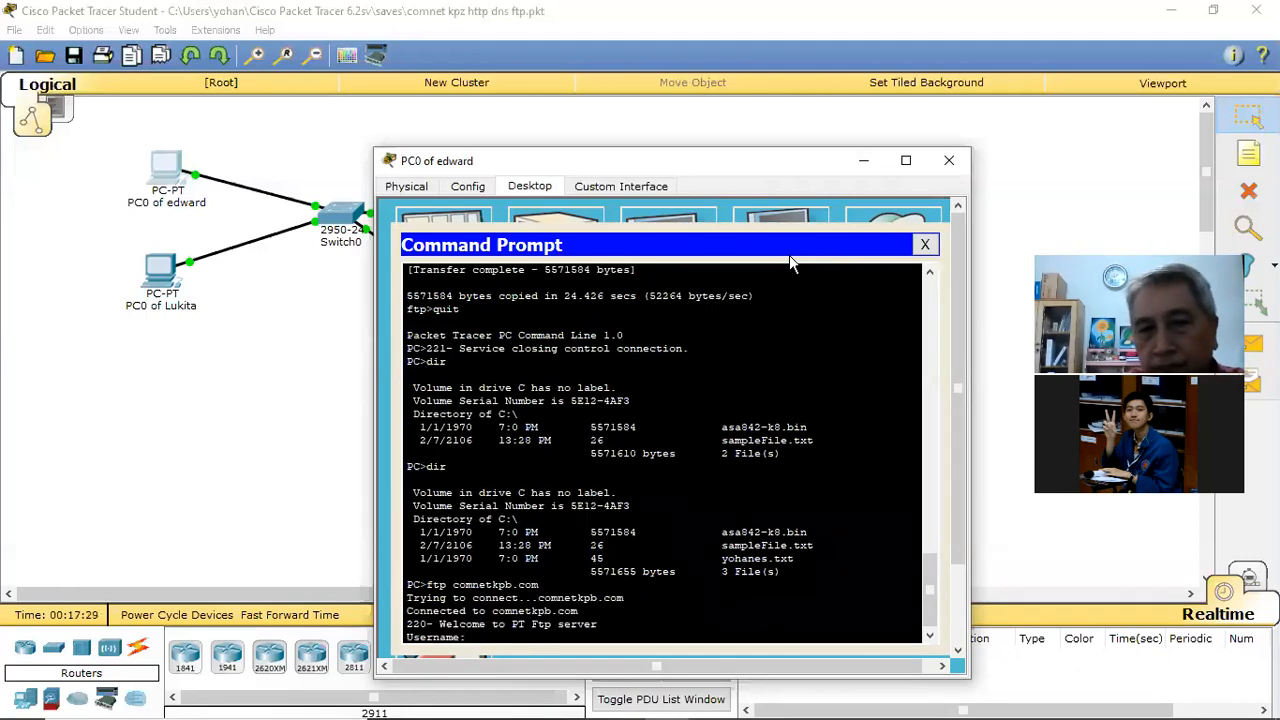
type("yohanes")
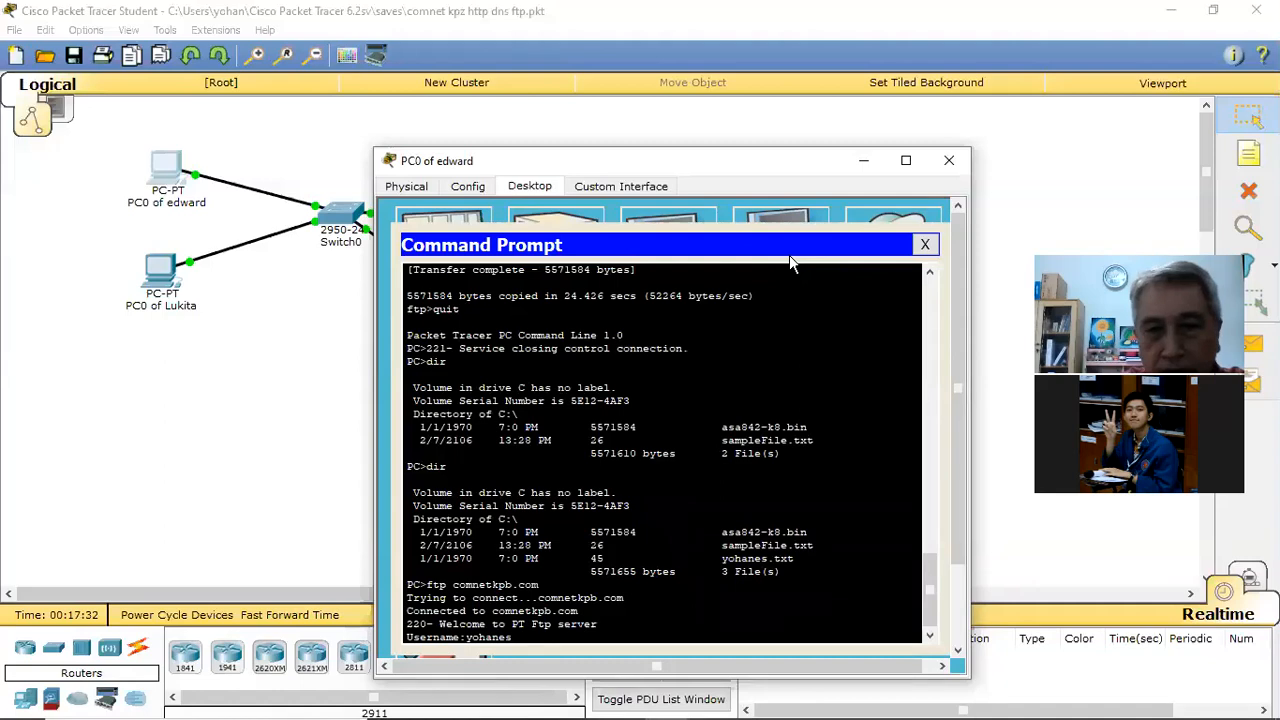
key("Return")
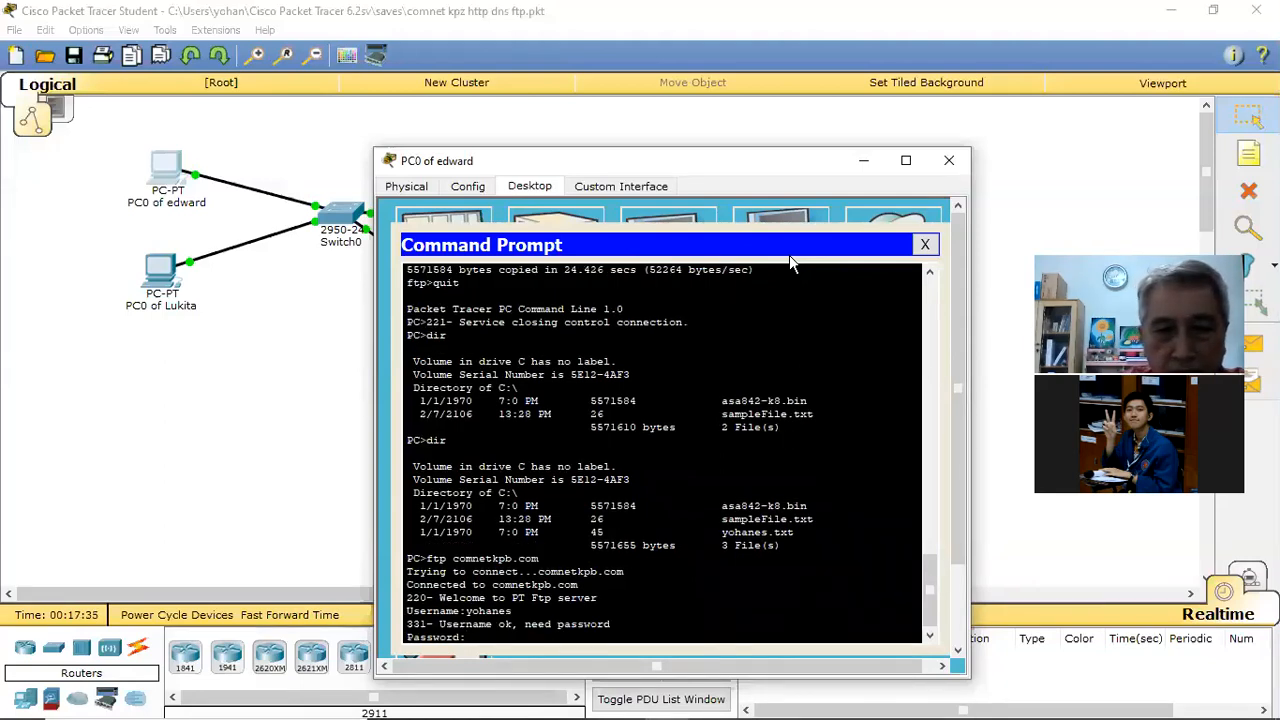
key("Return")
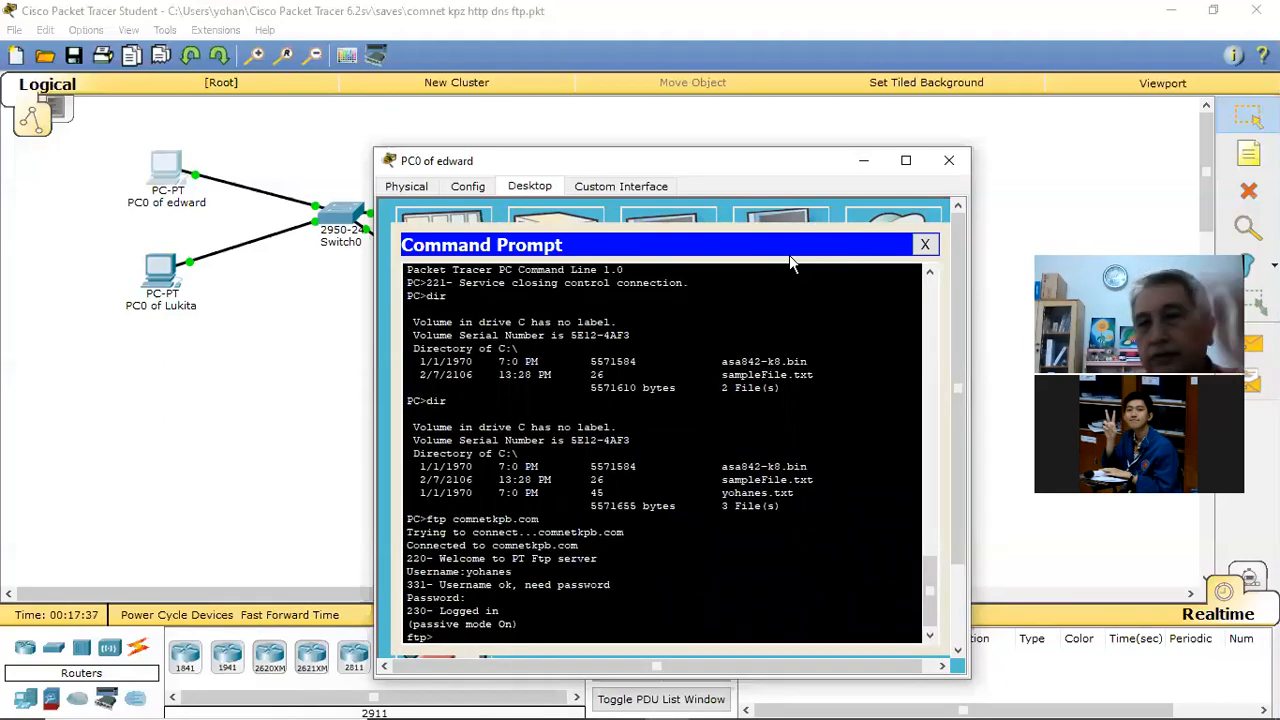
Step: Upload the saved text file to the FTP server with put, listing the server's directory with dir before and after the transfer
type("dir")
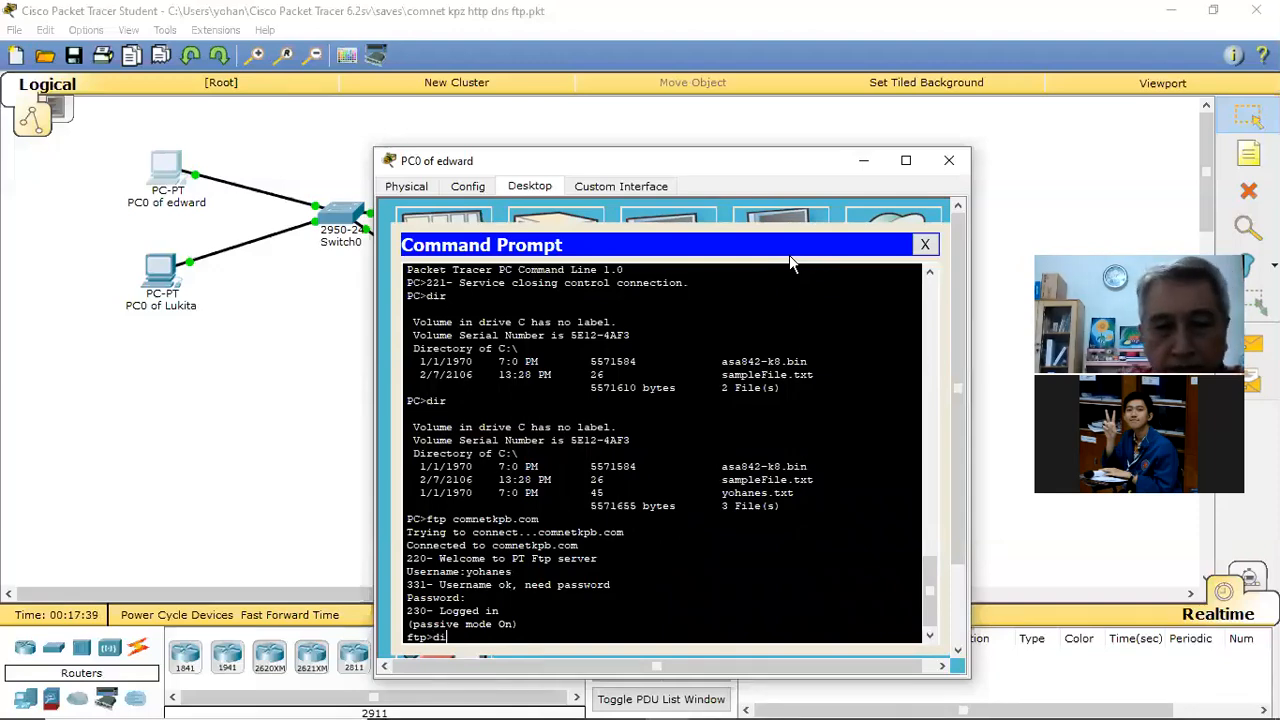
key("Return")
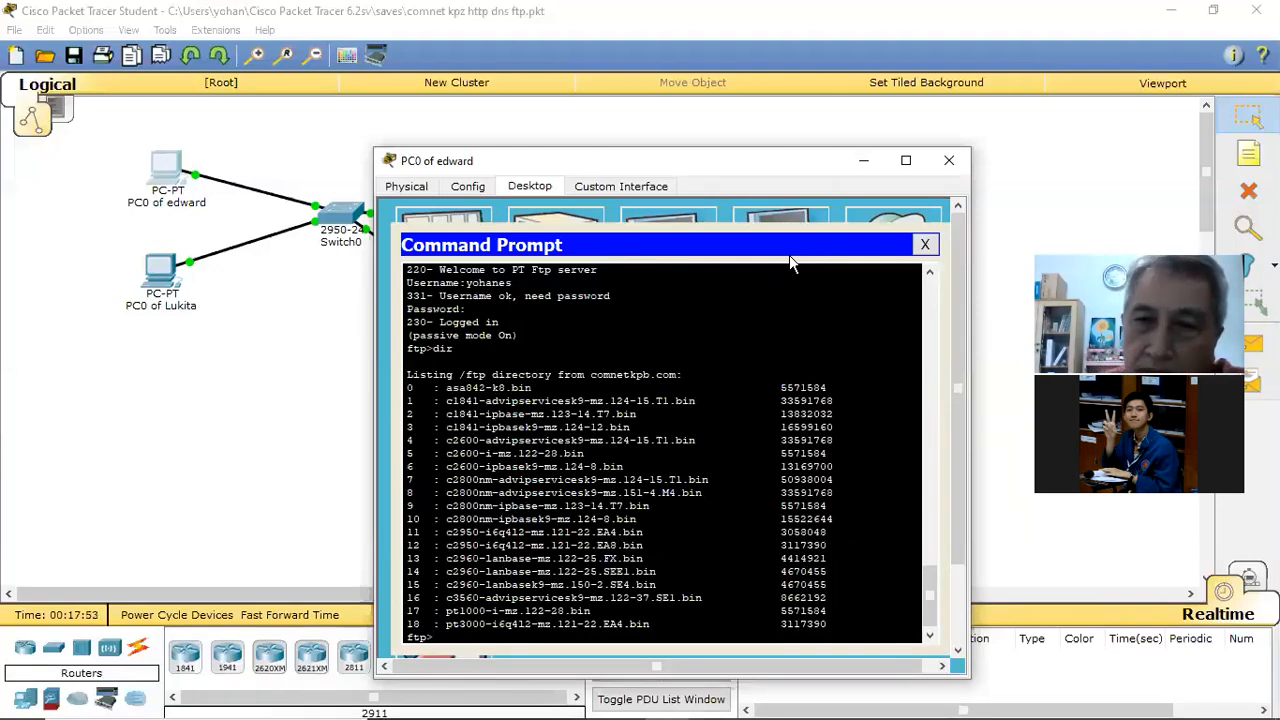
type("put")
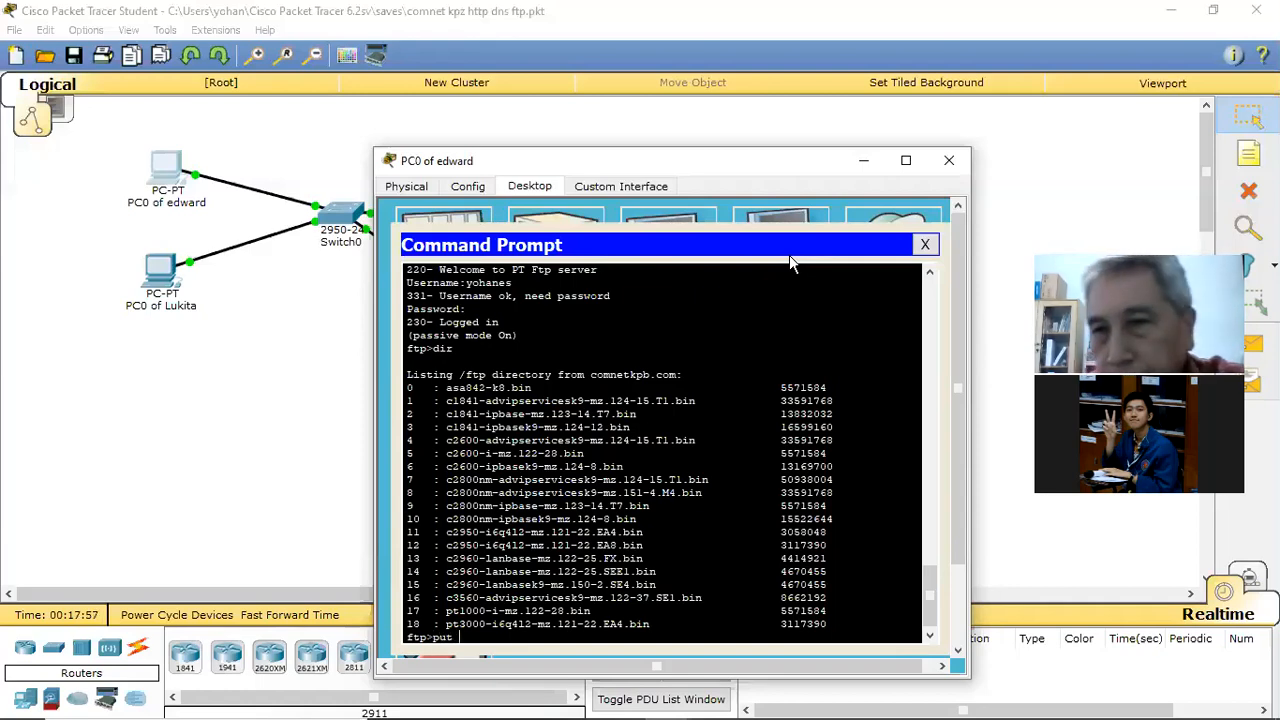
type(" yohan")
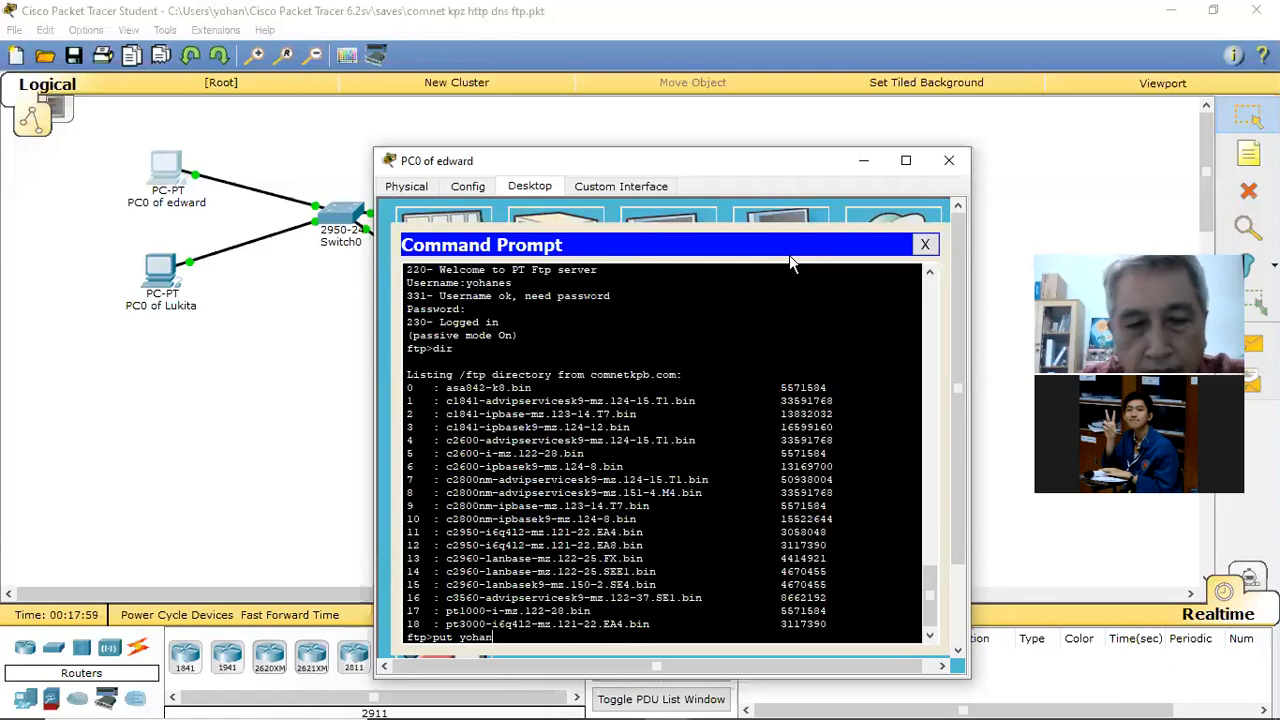
type("es.txt")
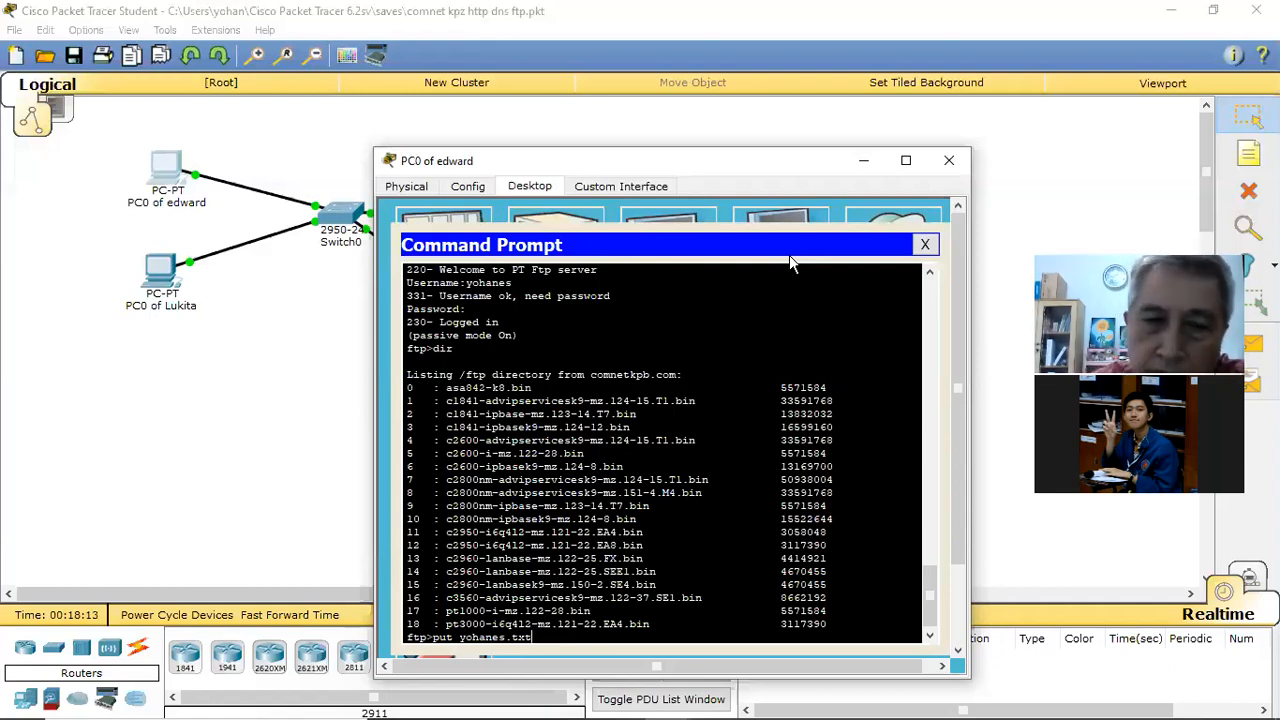
key("Return")
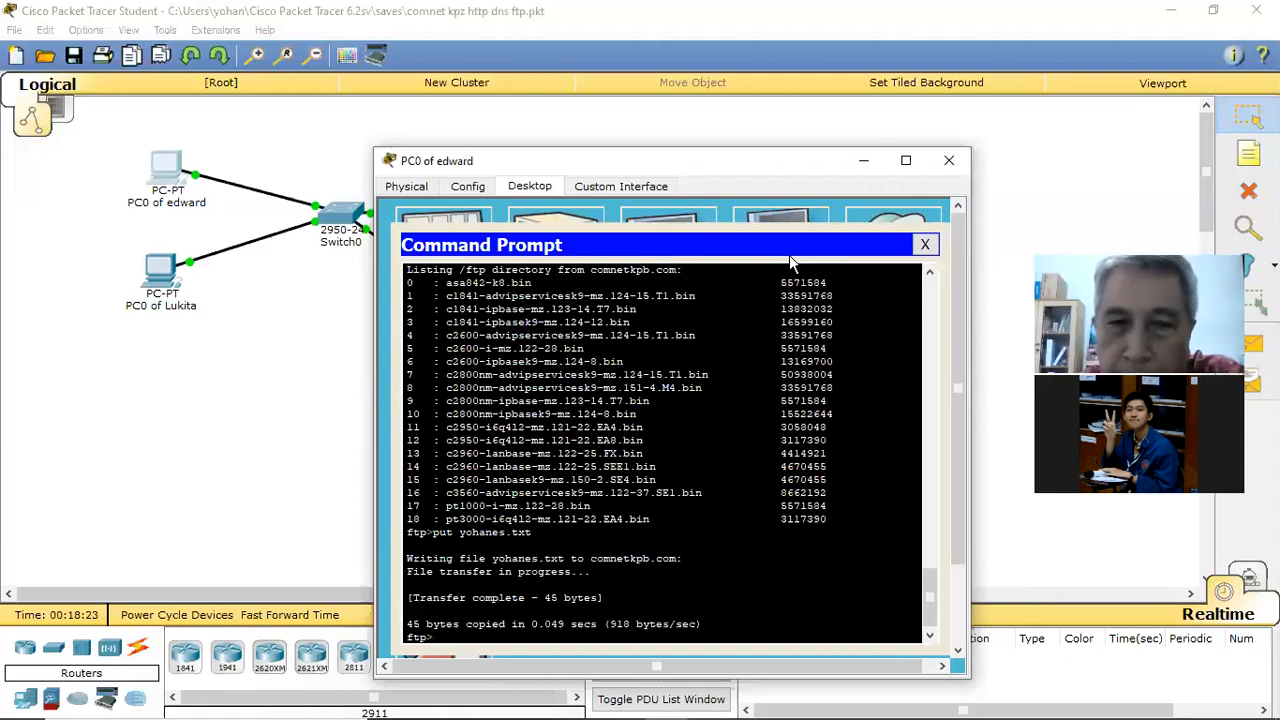
type("dir")
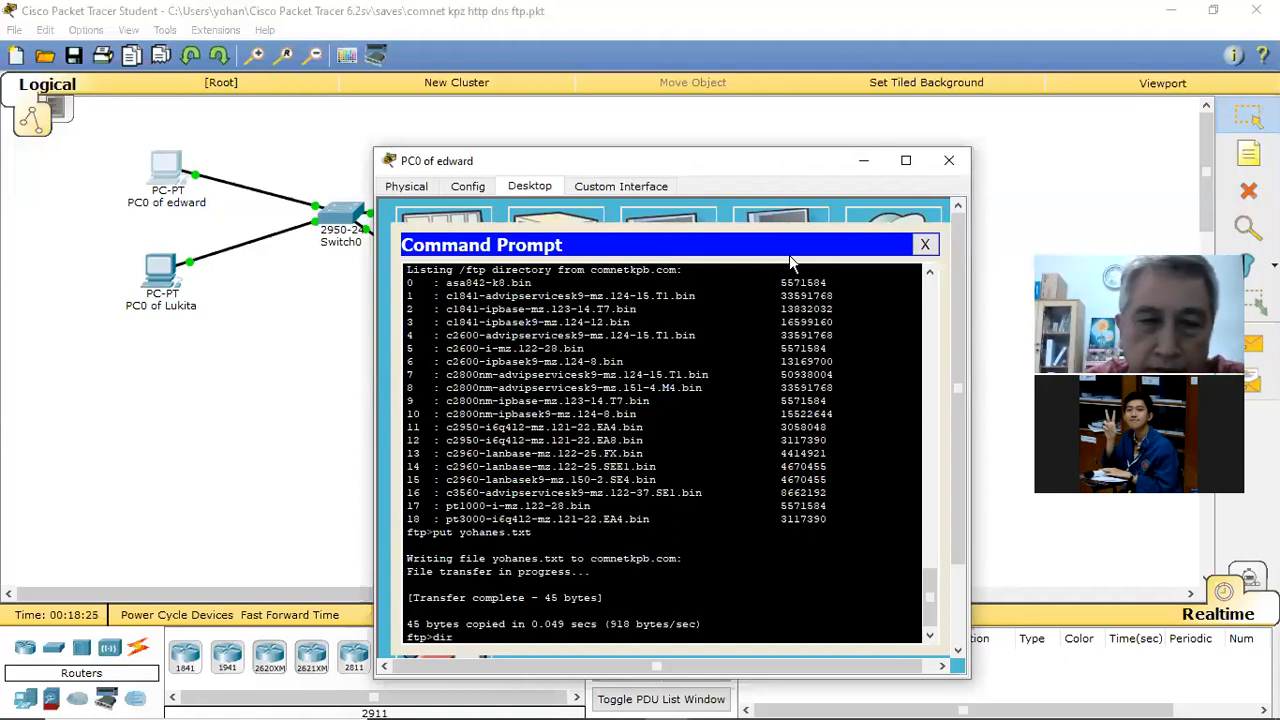
key("Return")
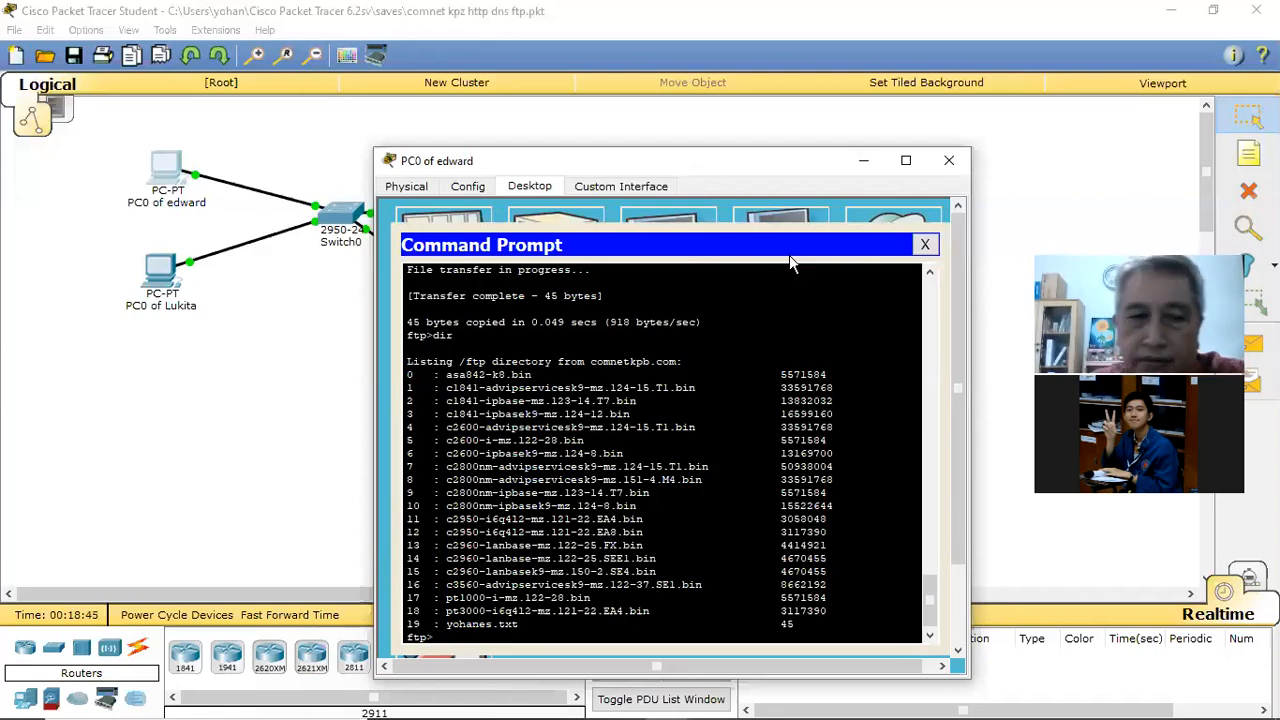
Step: End the FTP session with quit and close the Command Prompt and the PC's window
type("quit")
key("Return")
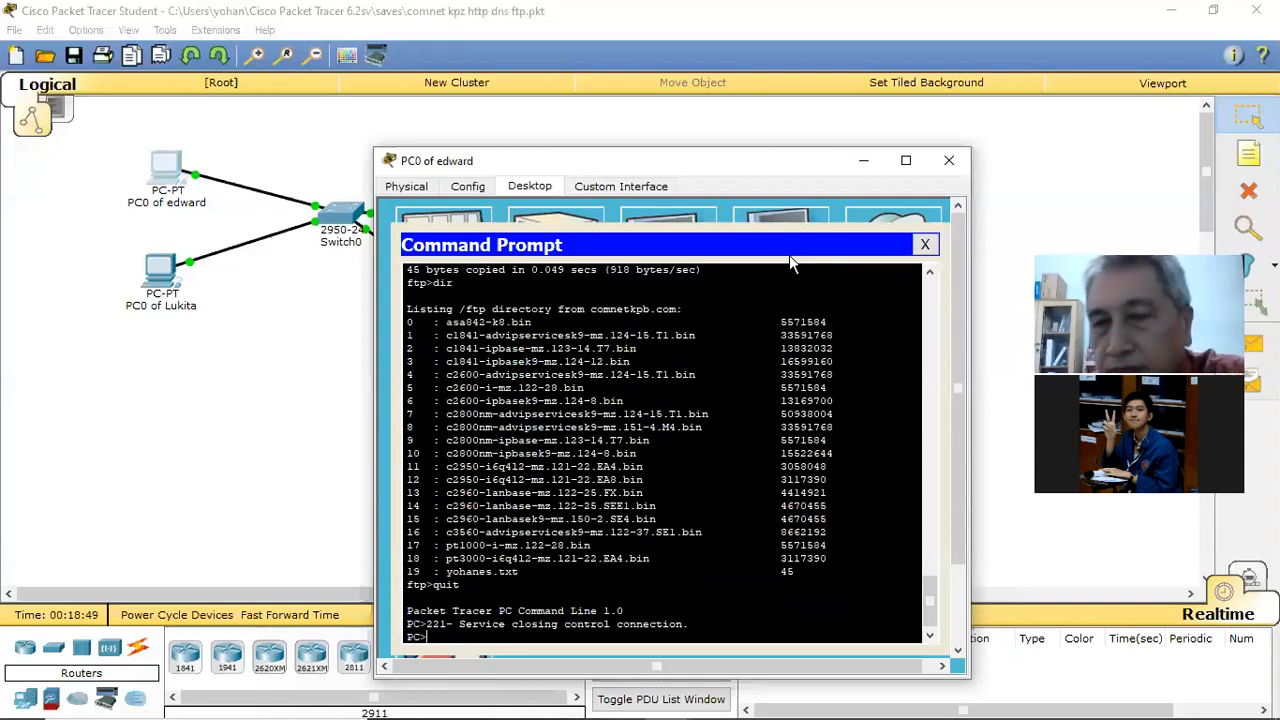
left_click(928, 245)
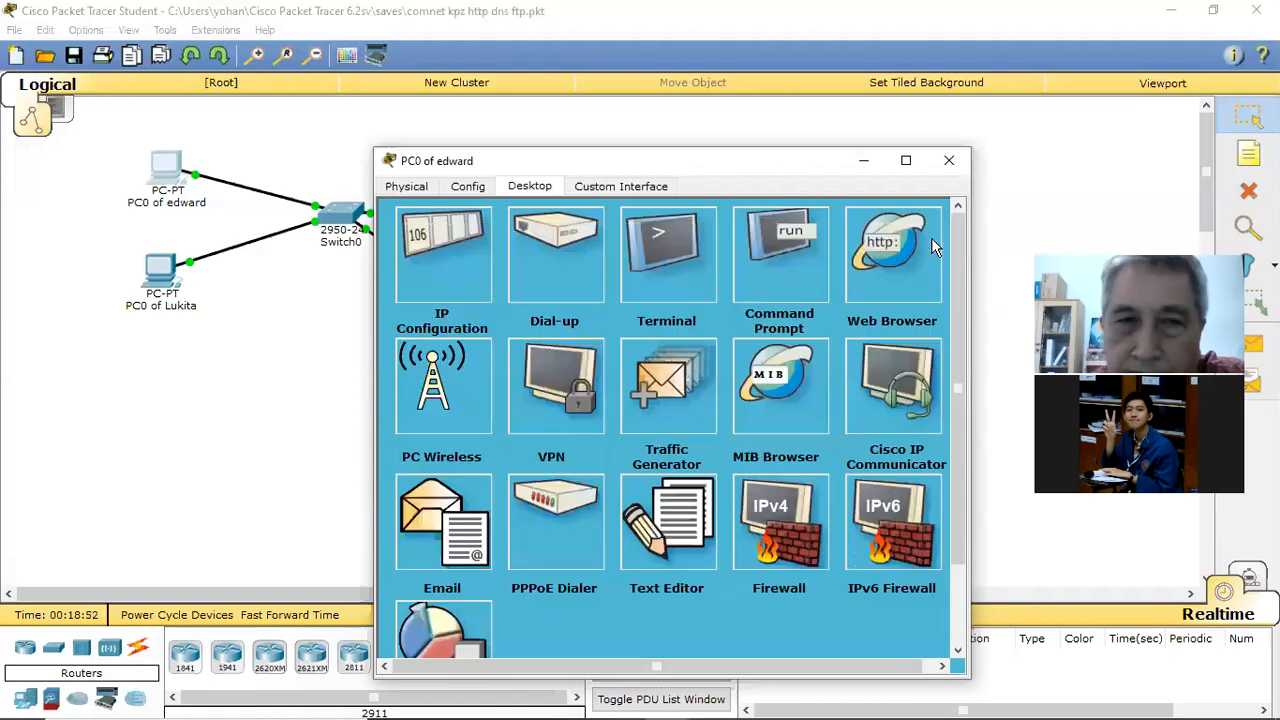
left_click(947, 166)
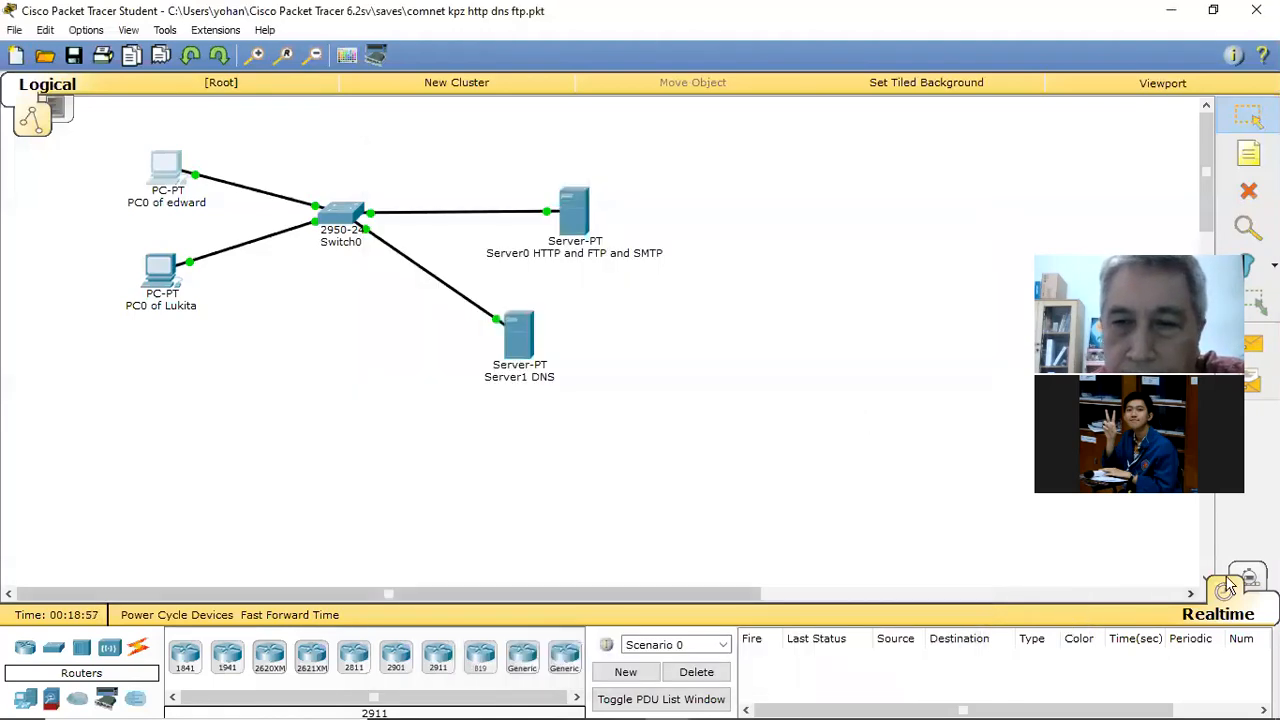
Step: Switch to Simulation mode and start an FTP connection to comnetkpb.com from the upper PC's Command Prompt
left_click(1248, 579)
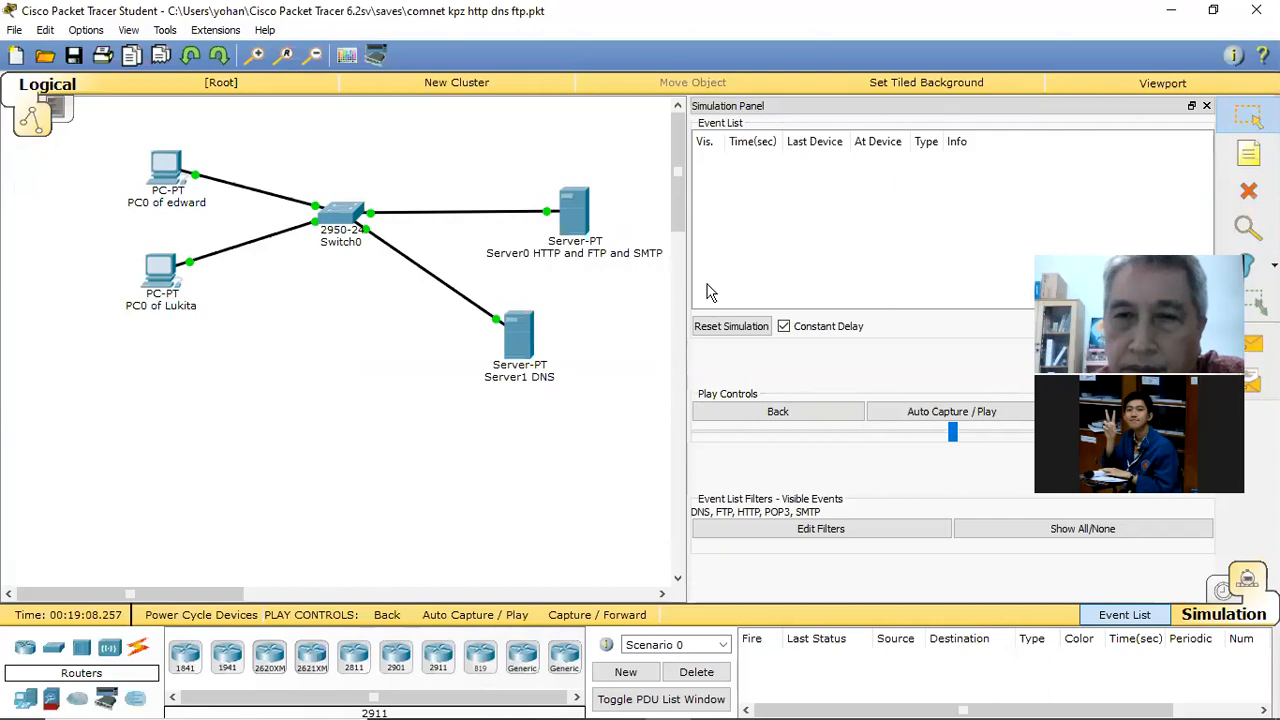
left_click(176, 172)
left_click(752, 215)
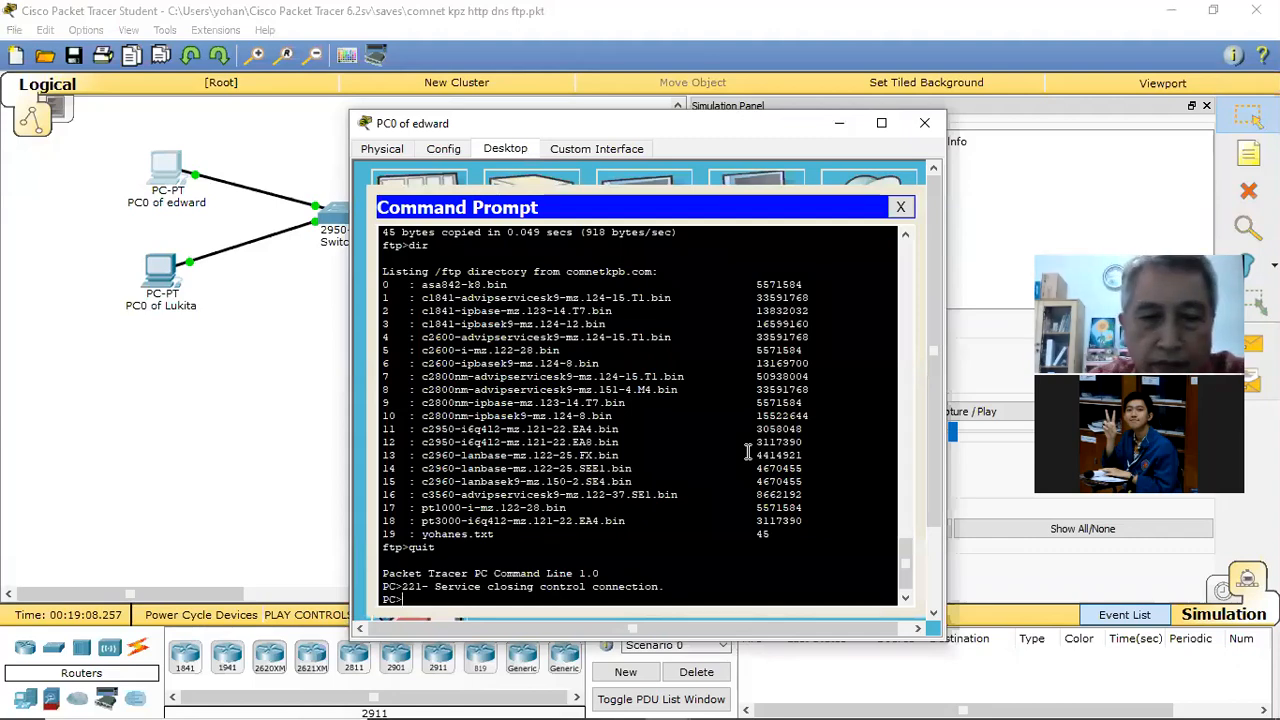
type("ftp ")
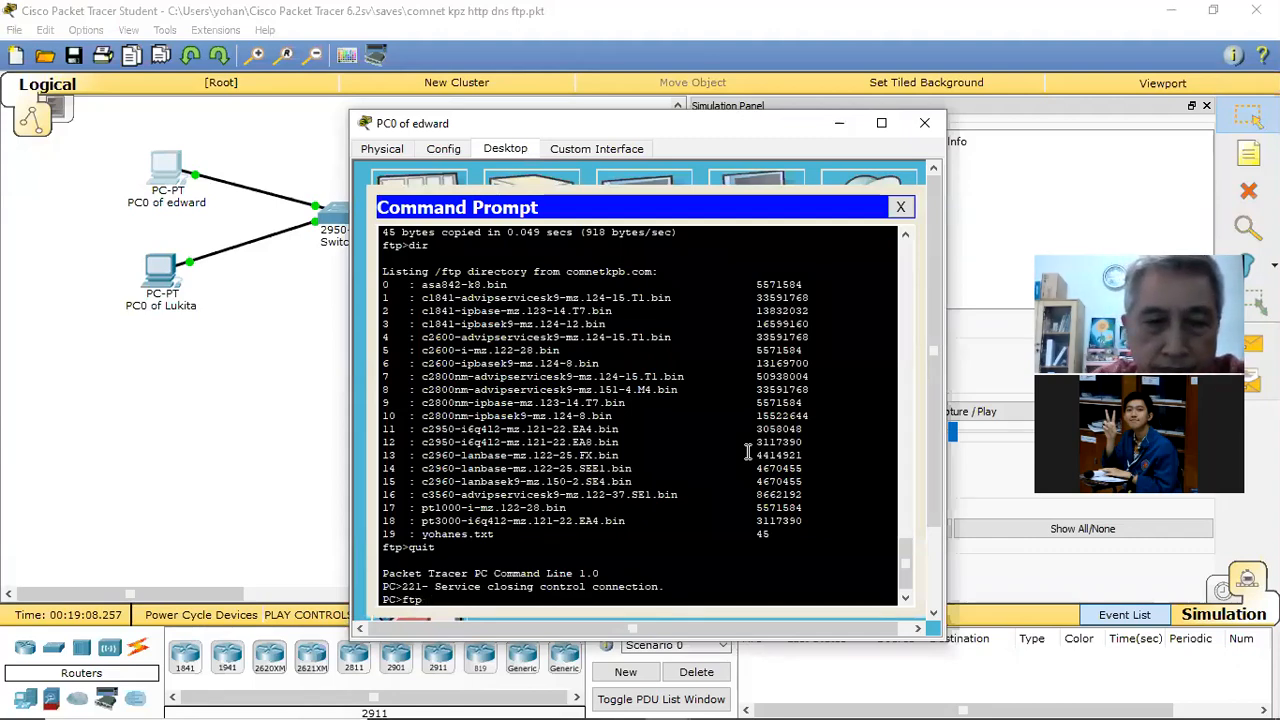
type("comnet")
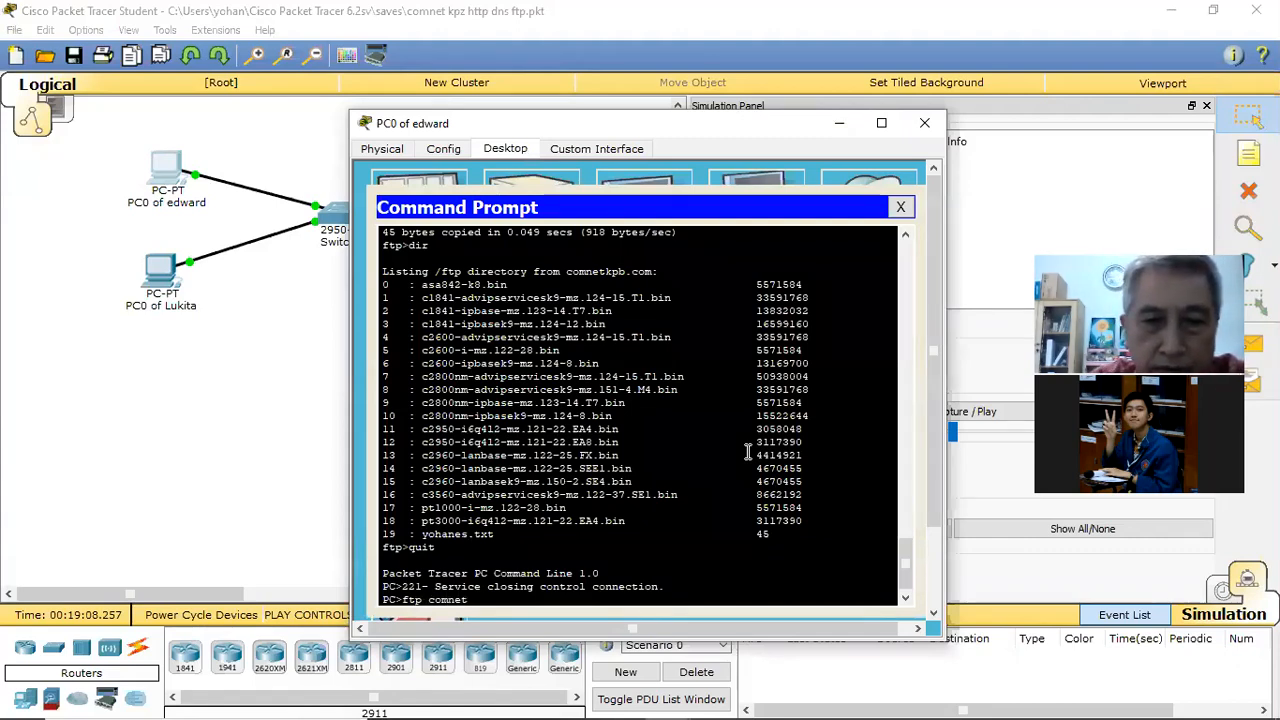
type("kpb")
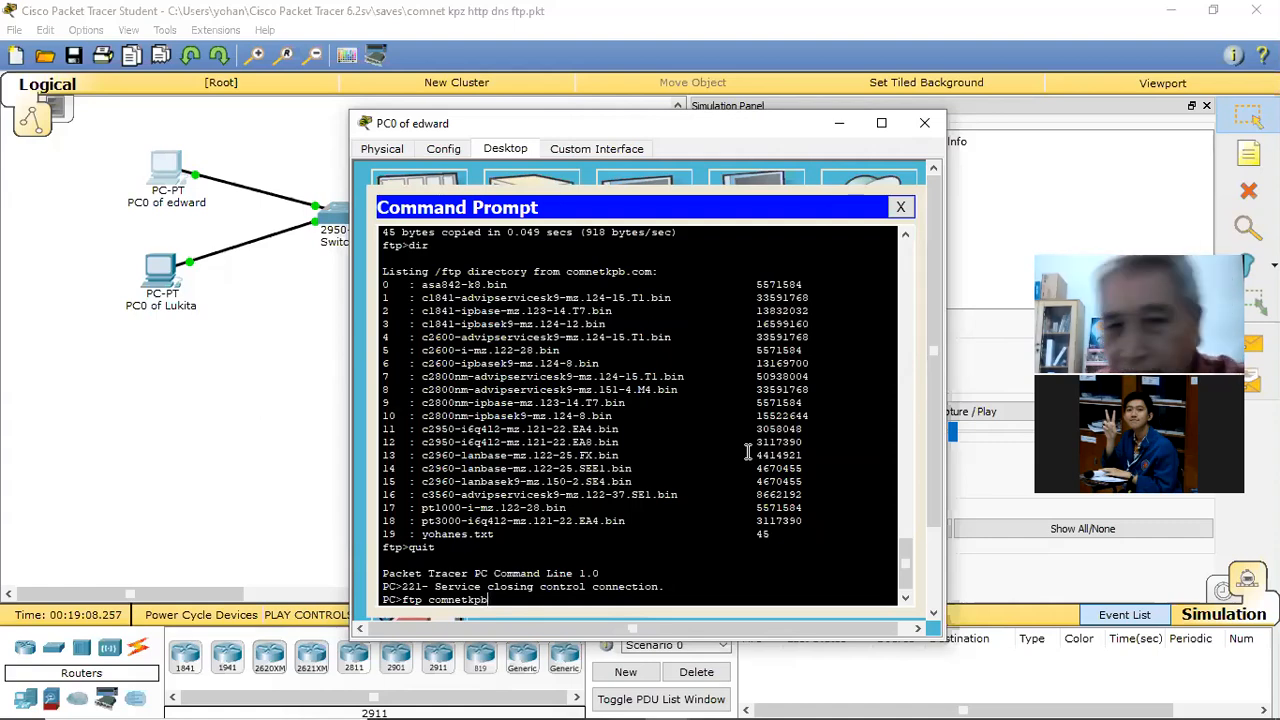
type(".com")
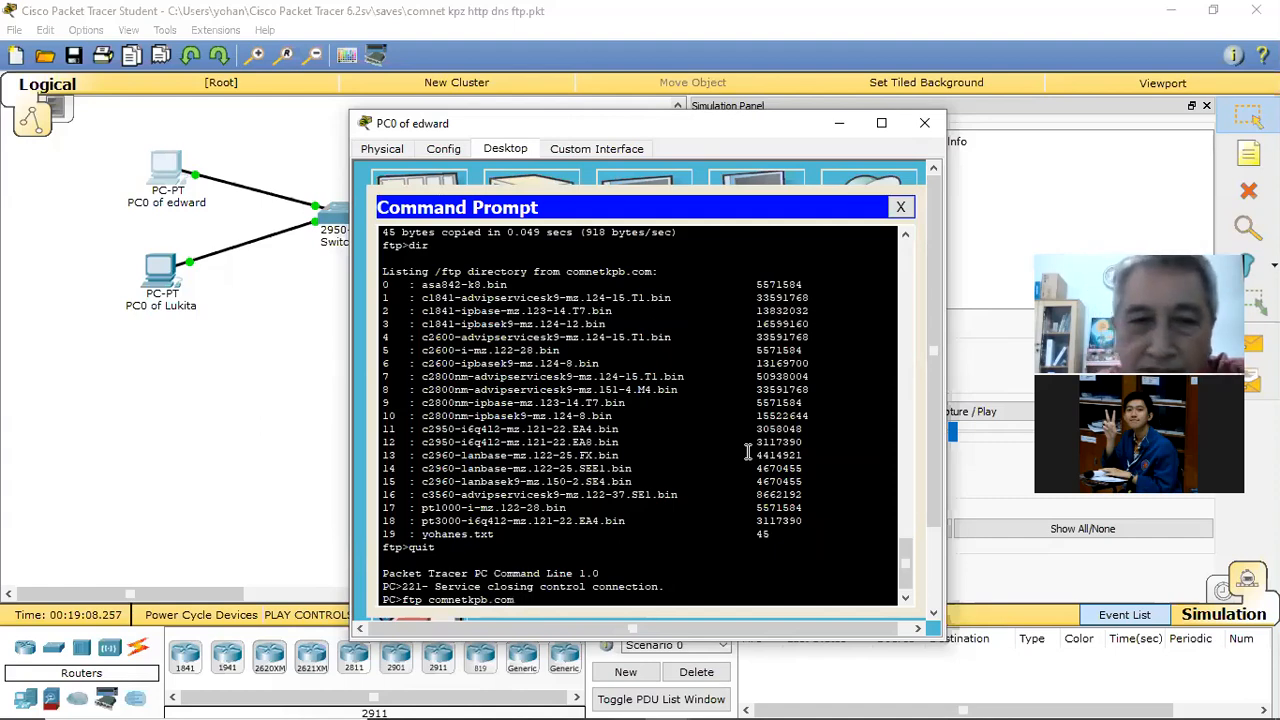
key("Return")
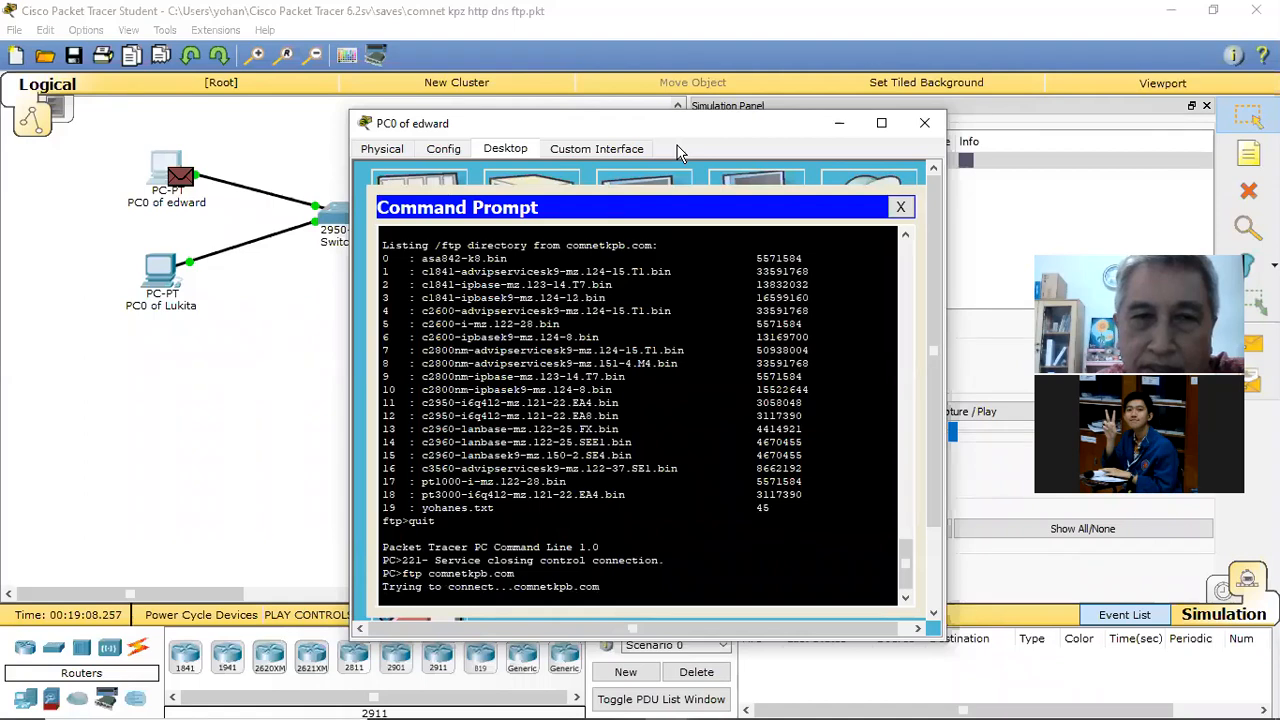
Step: Uncover the simulation controls and advance the capture event by event through the DNS exchange until the first FTP packet reaches Switch0
left_click_drag(794, 120, 482, 373)
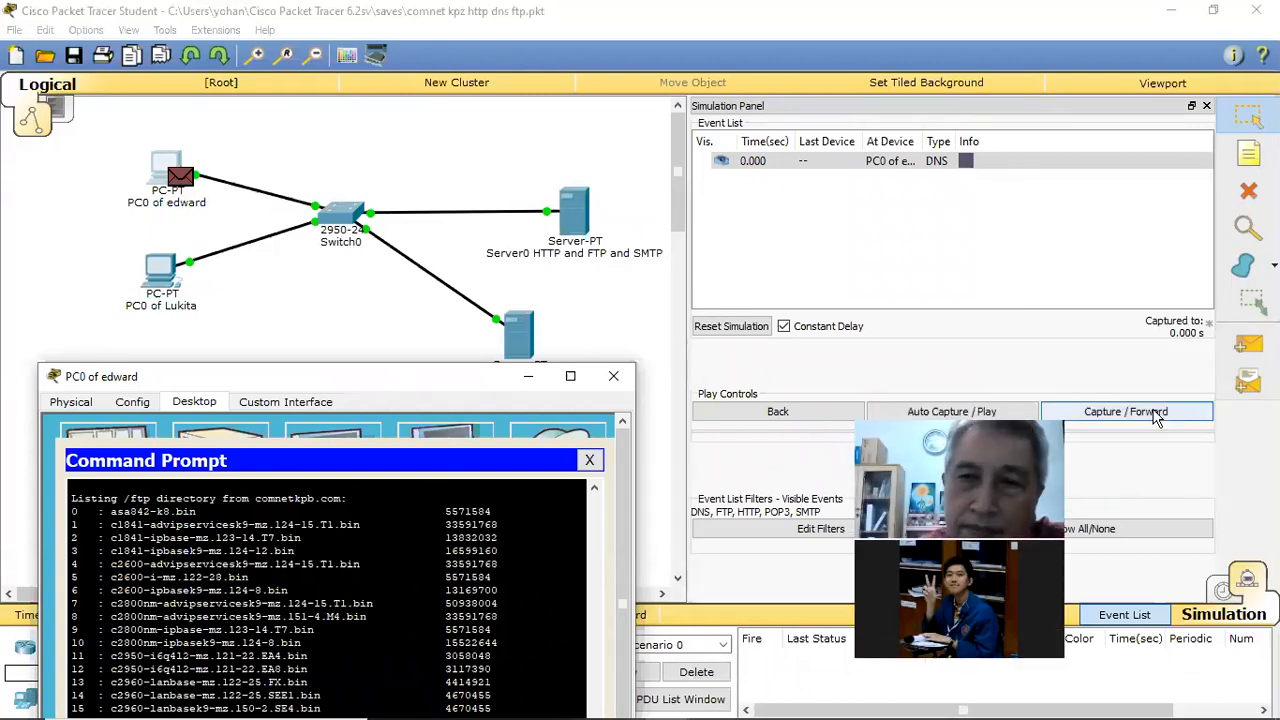
left_click(1155, 418)
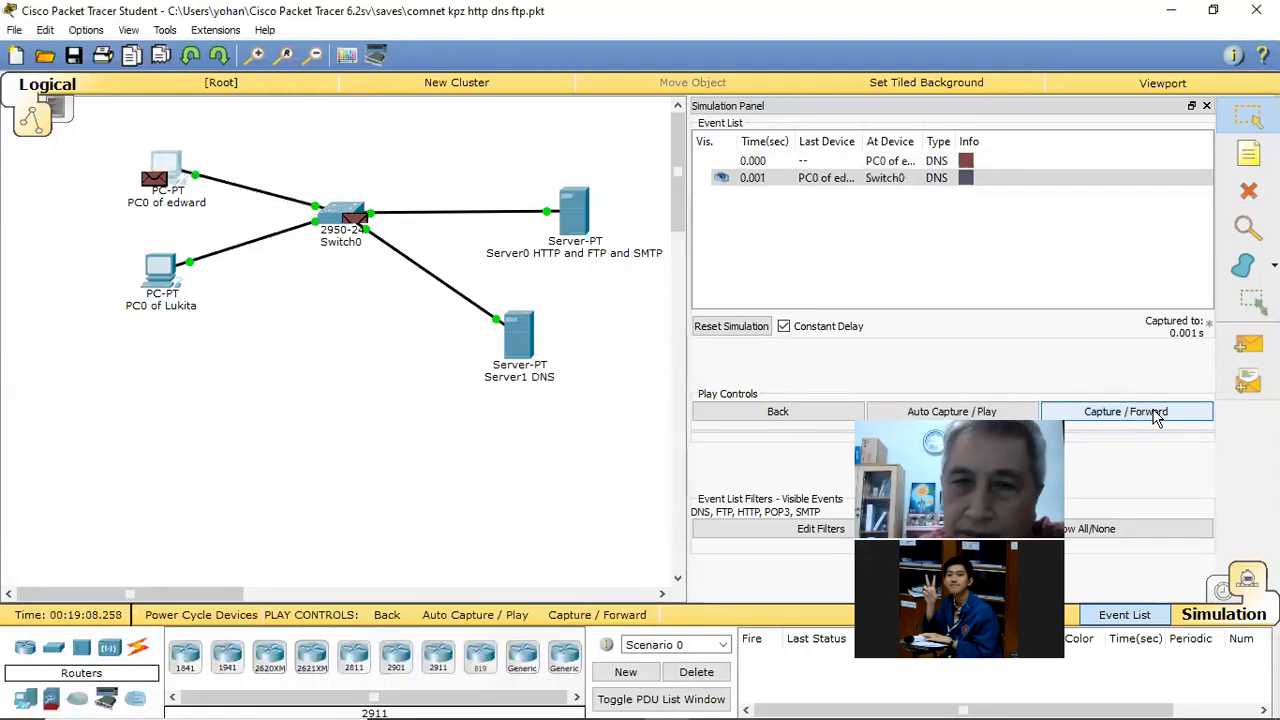
left_click(1155, 418)
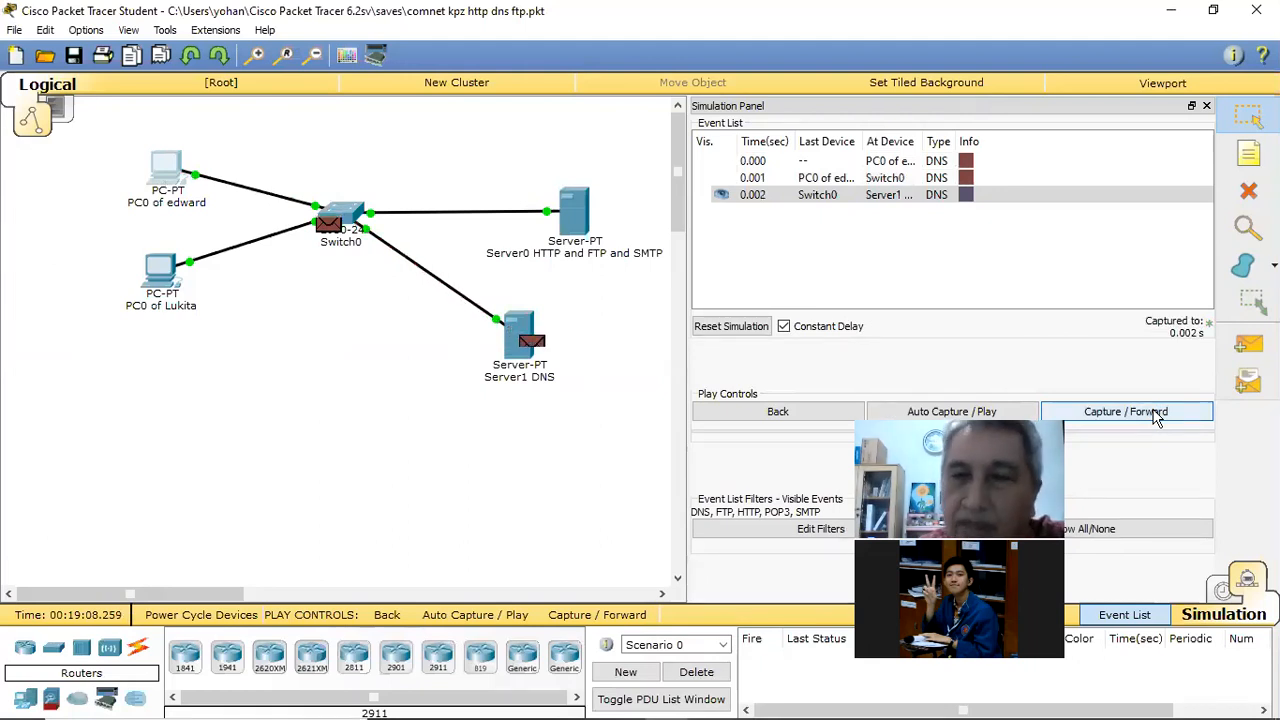
left_click(1155, 418)
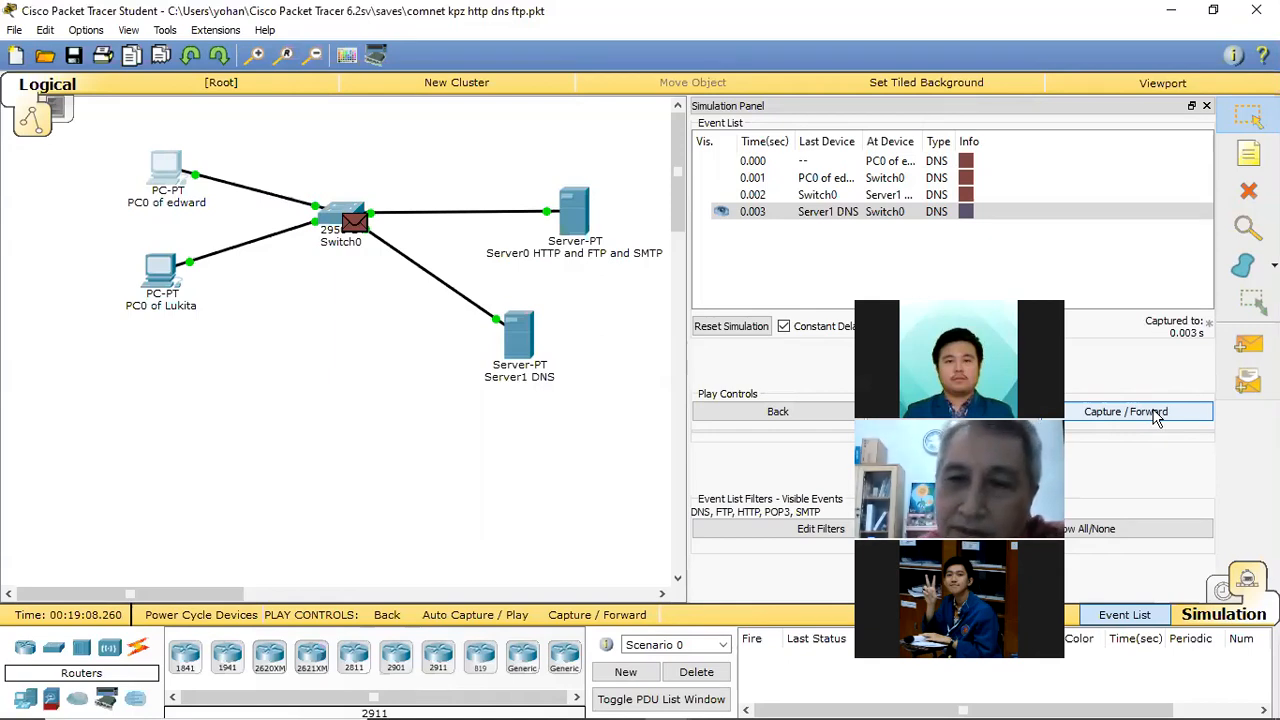
left_click(1157, 418)
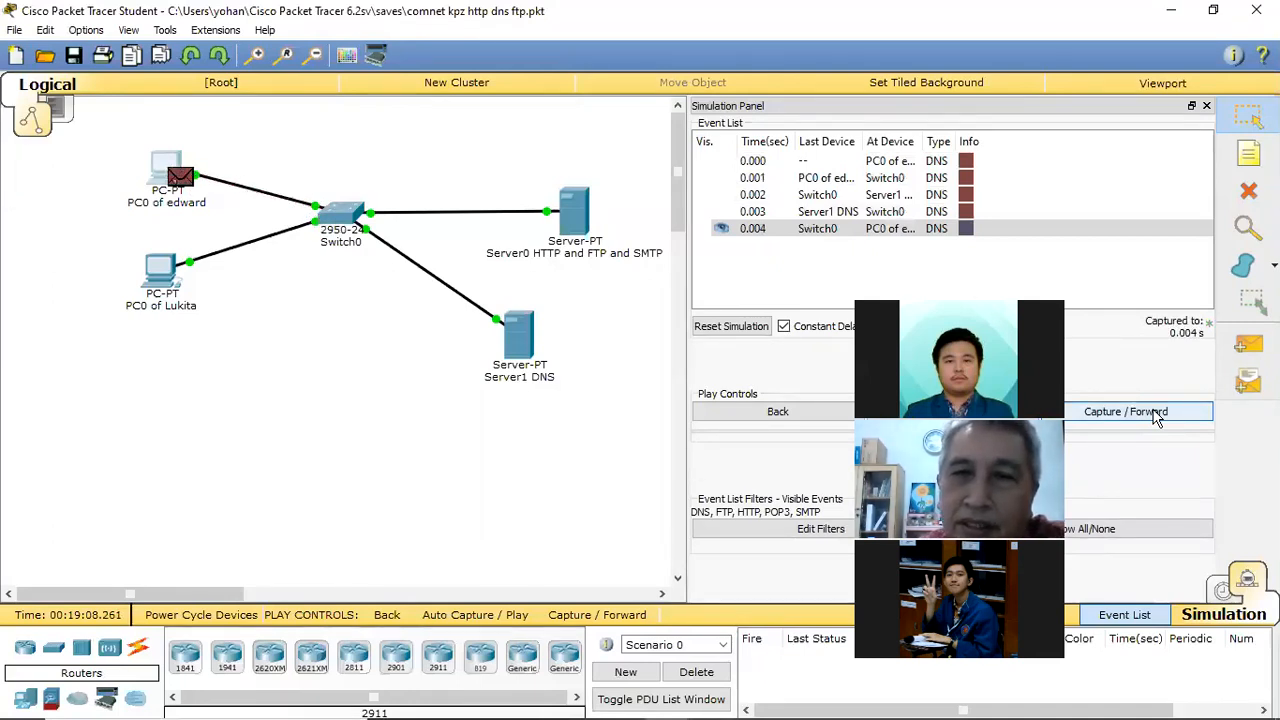
left_click(1157, 418)
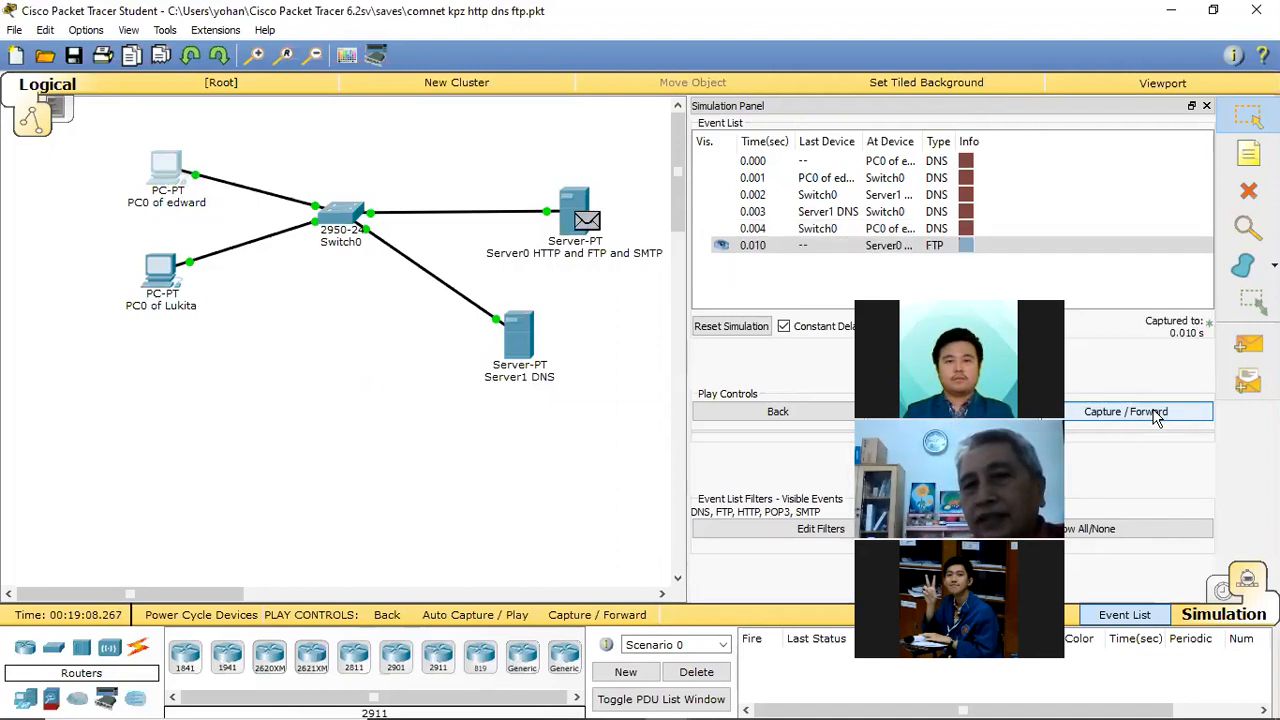
left_click(1157, 418)
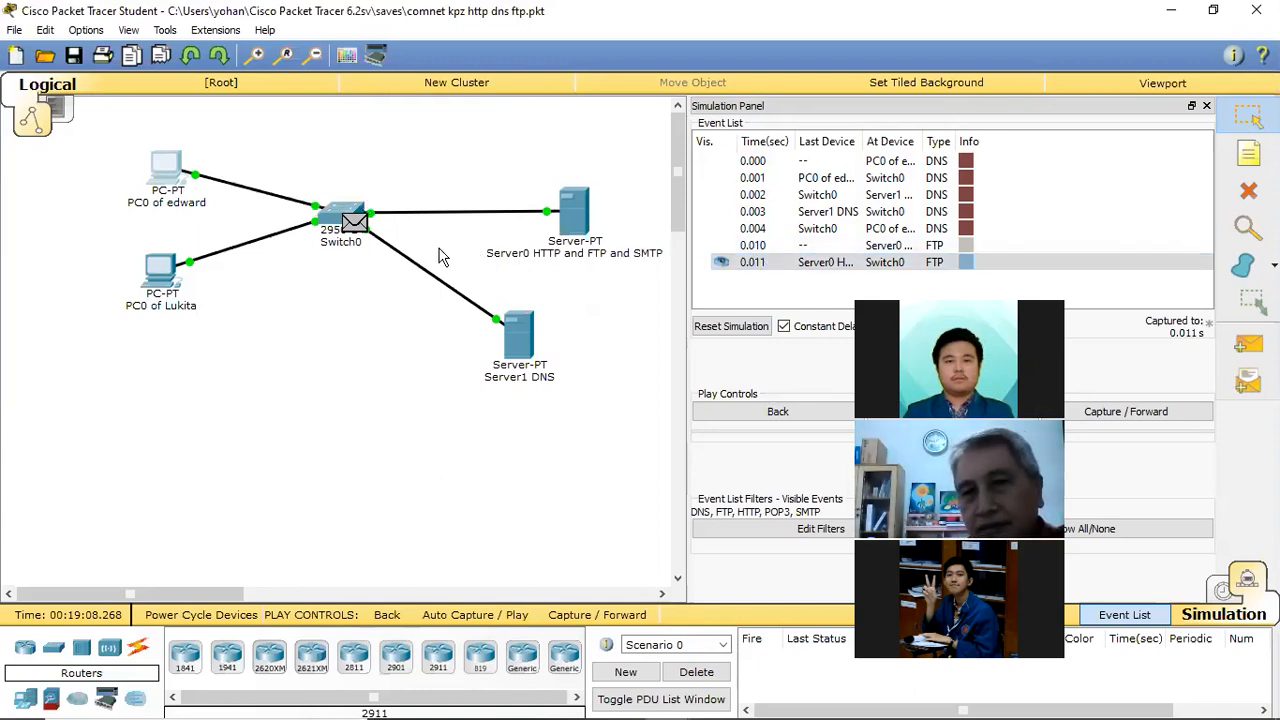
Step: Examine the outbound PDU details of the FTP packet at Switch0 down to its FTP section, and close the PDU information
left_click(355, 224)
left_click(672, 166)
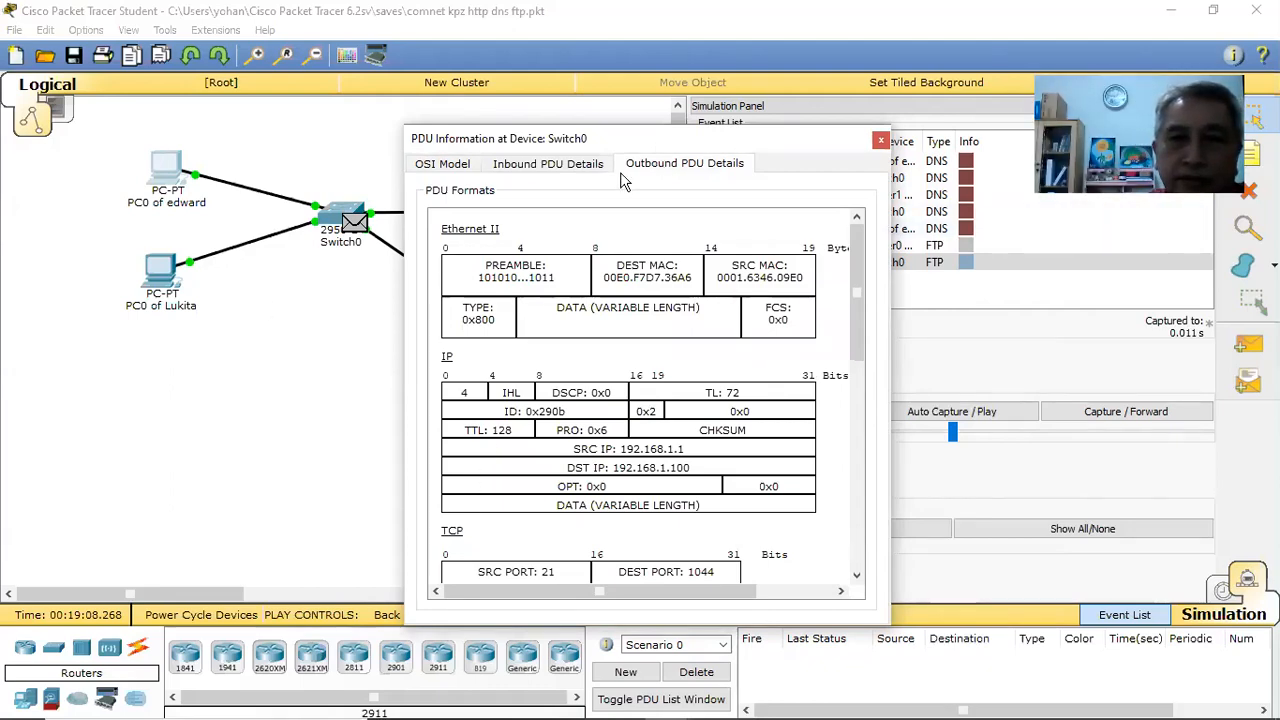
left_click_drag(627, 140, 654, 105)
left_click_drag(886, 287, 877, 457)
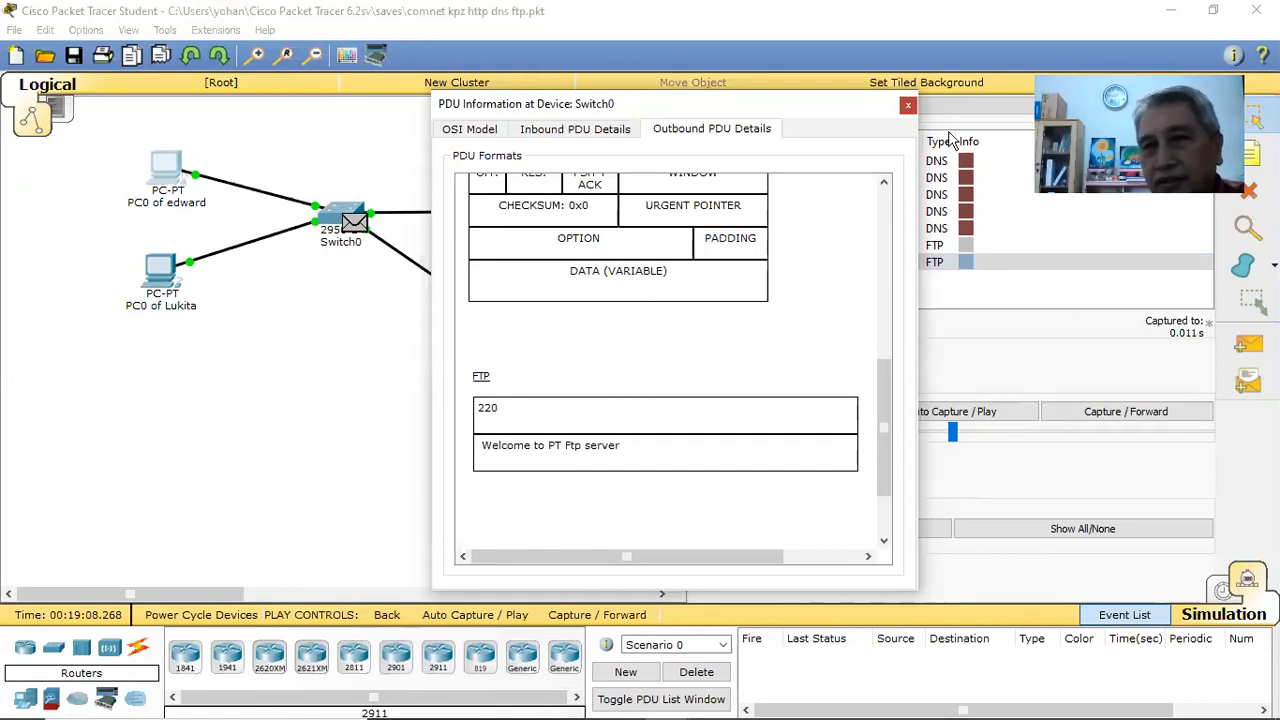
left_click(908, 105)
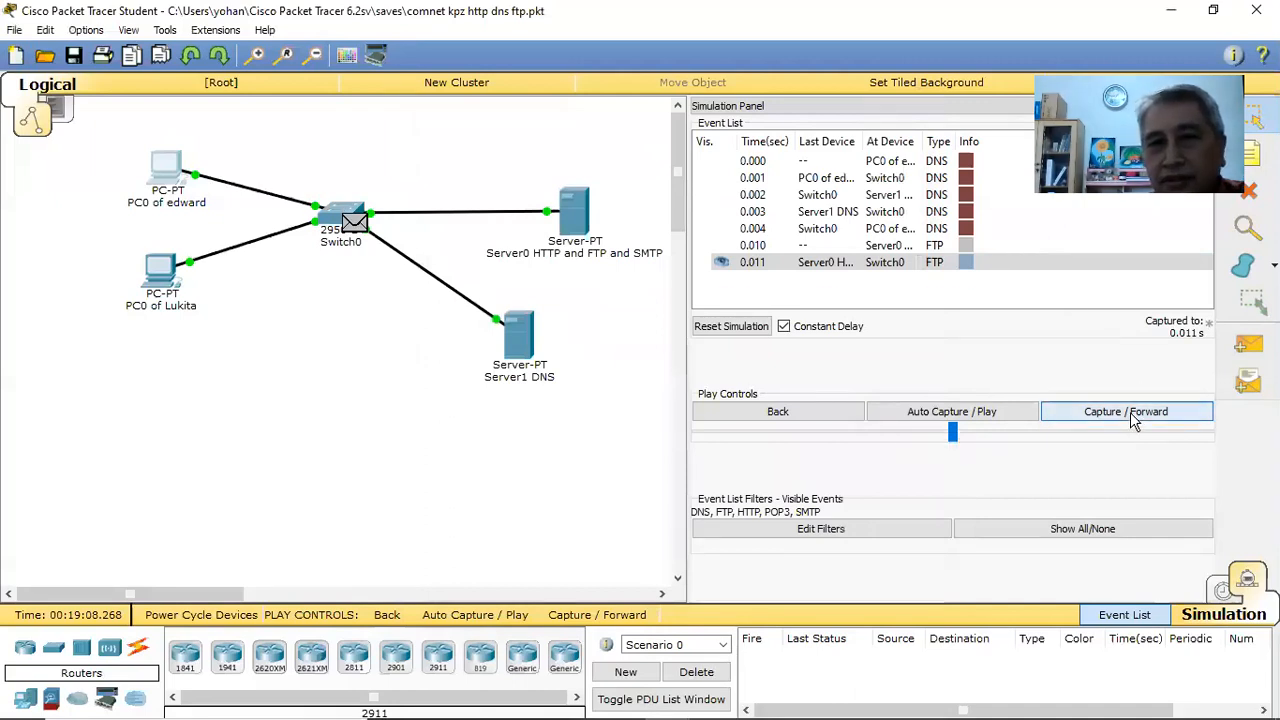
Step: Forward the FTP packet from Switch0 to the upper PC and check the server's reply in its Command Prompt
left_click(1133, 418)
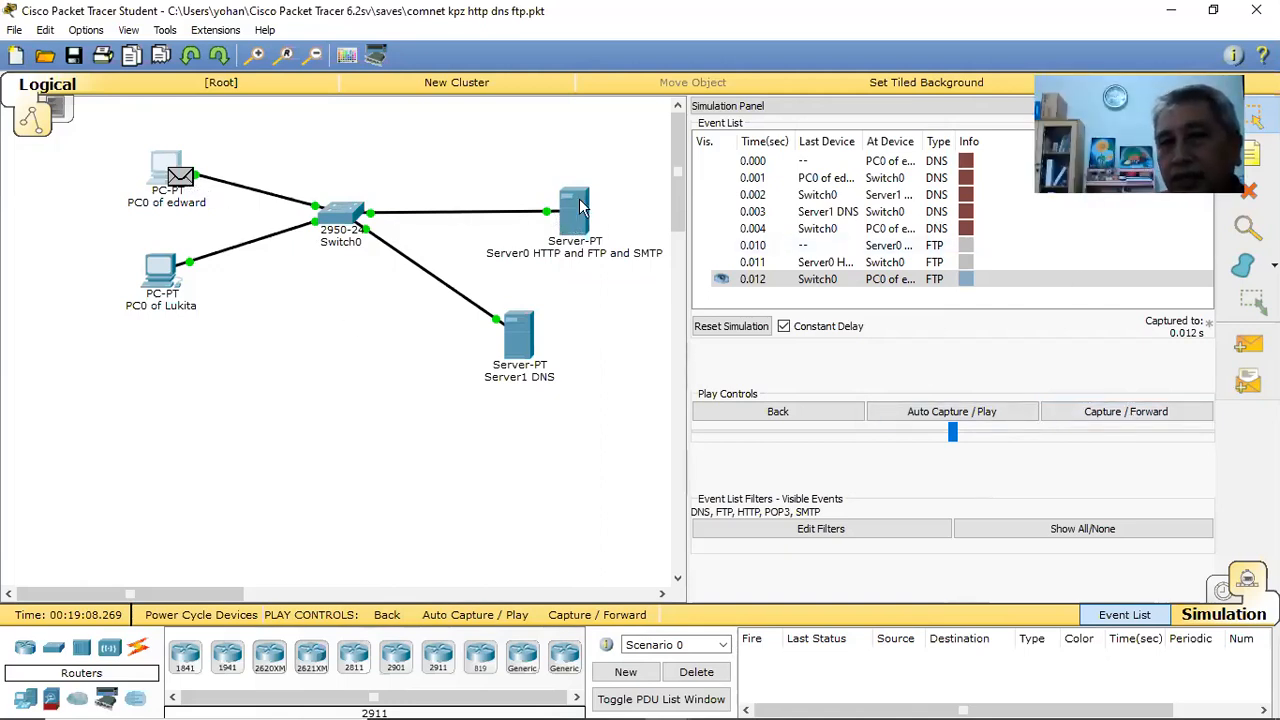
mouse_move(582, 205)
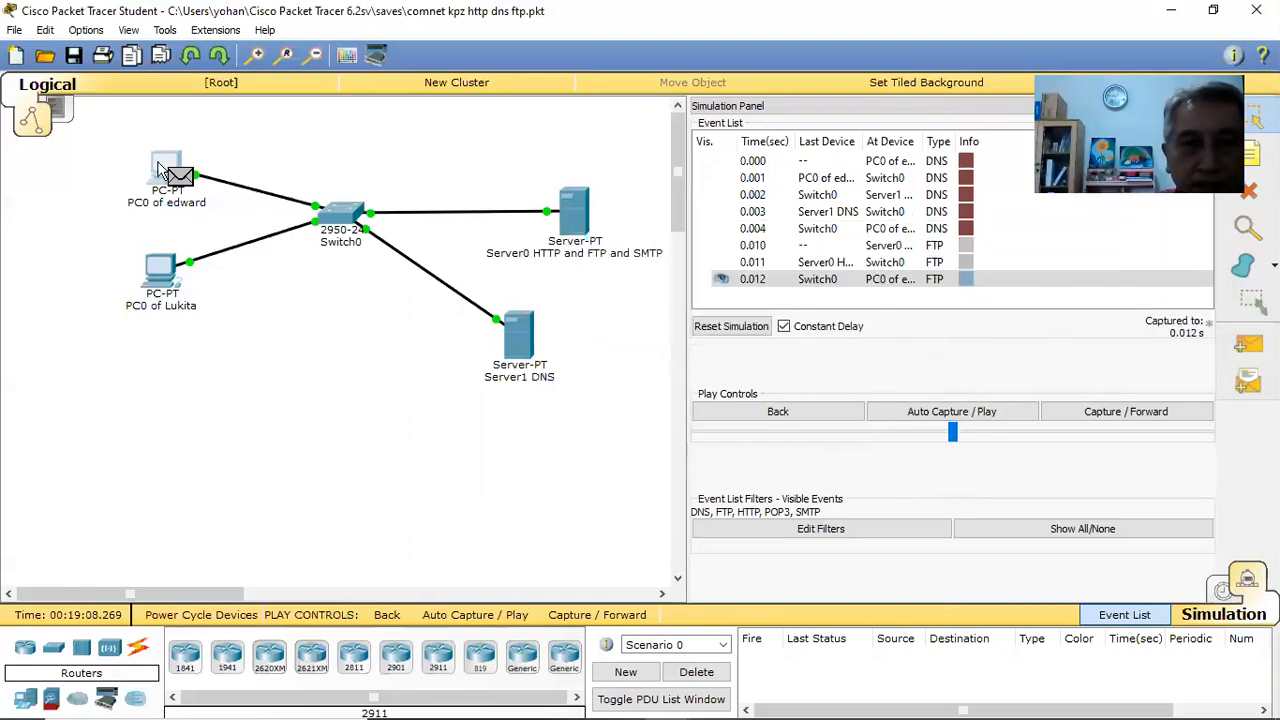
left_click(158, 164)
left_click_drag(300, 377, 349, 180)
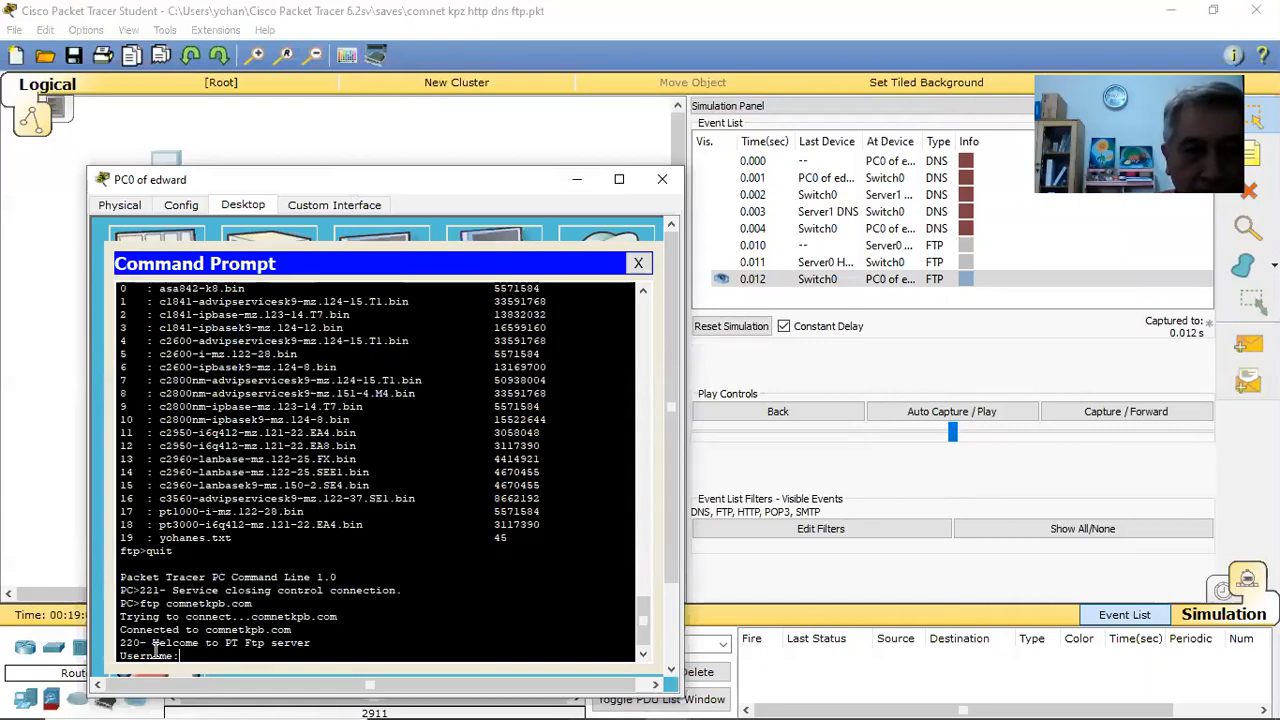
left_click_drag(120, 643, 315, 646)
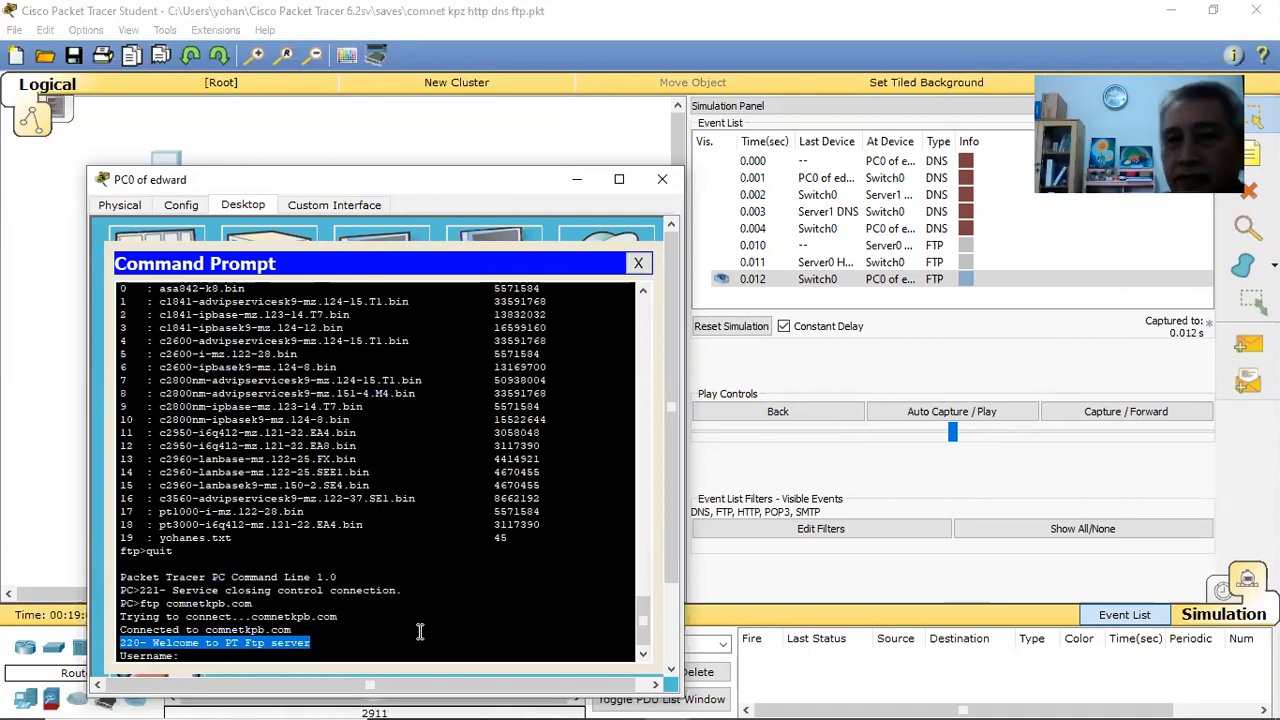
left_click(660, 178)
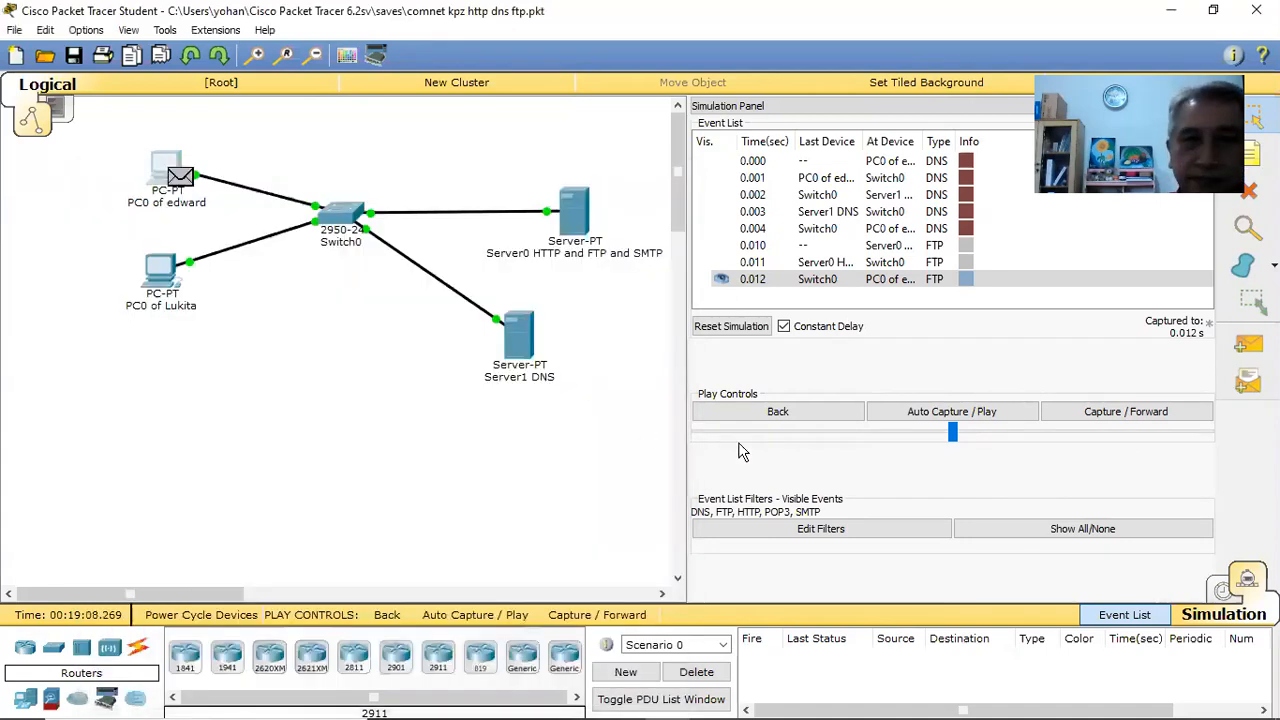
Step: Advance the capture two more times and view the OSI model information of the FTP packet at the upper PC
left_click(1078, 412)
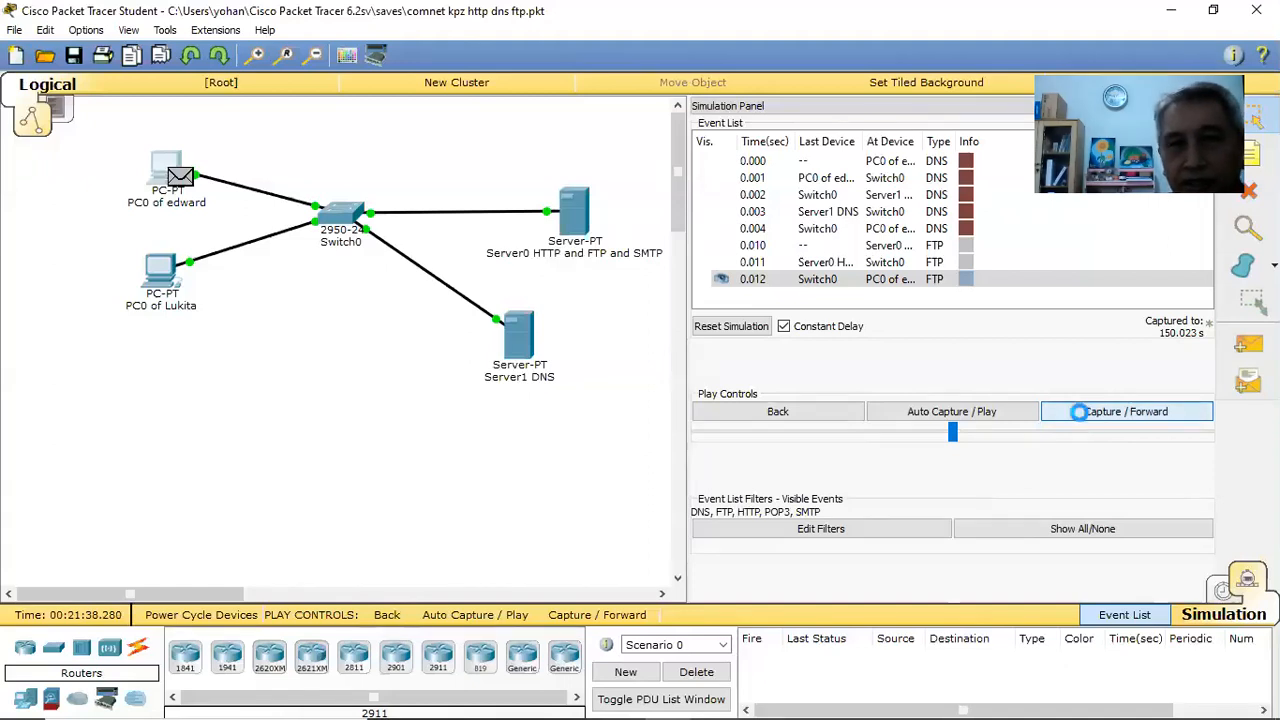
left_click(1080, 418)
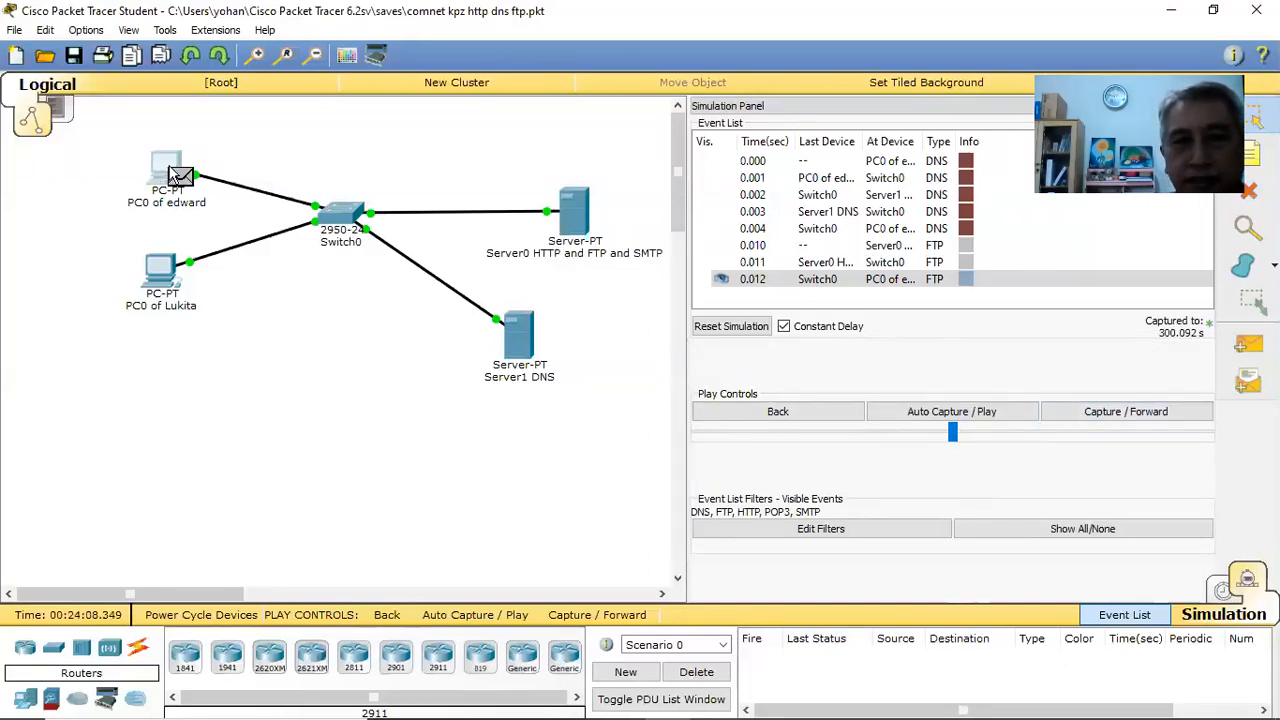
left_click(180, 178)
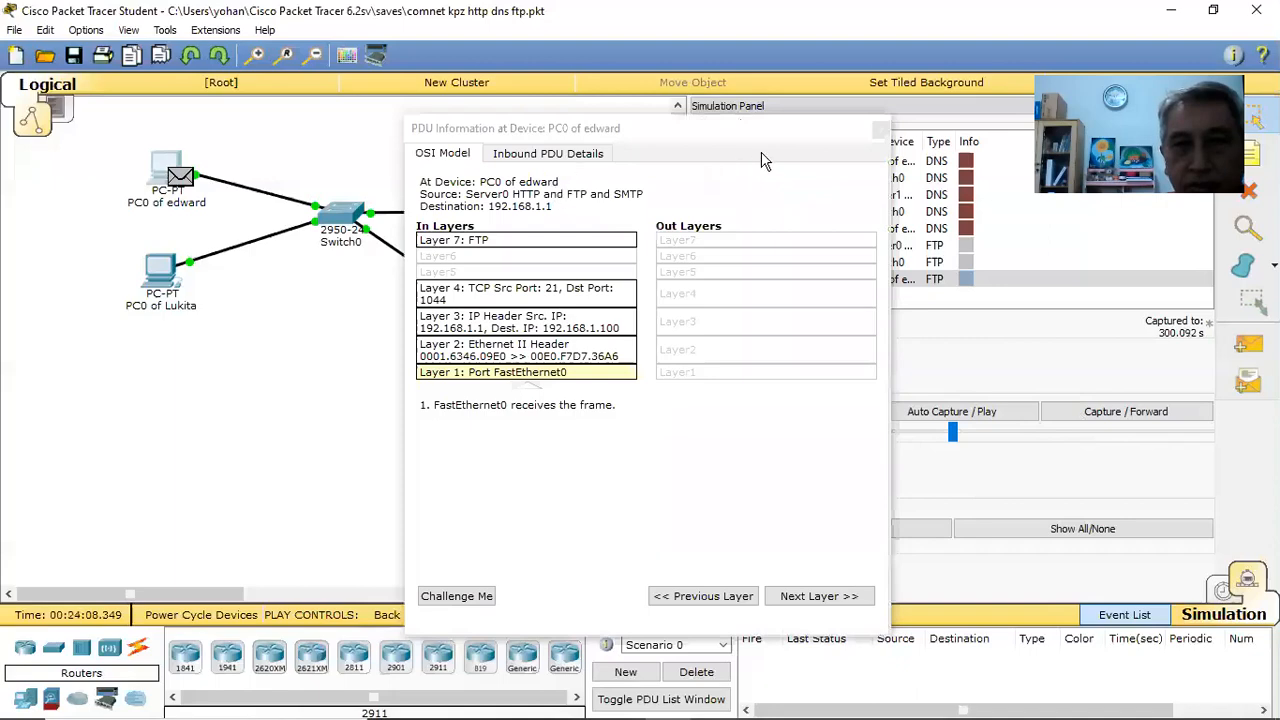
left_click_drag(490, 122, 482, 149)
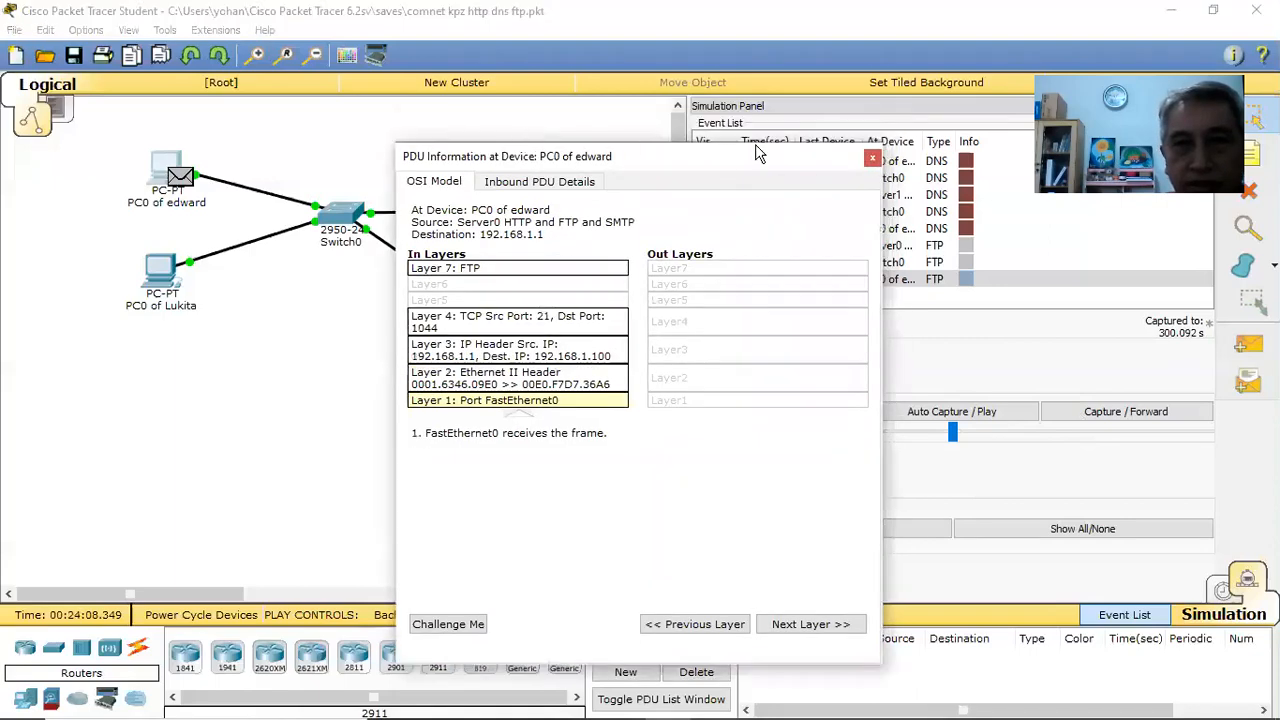
left_click(872, 158)
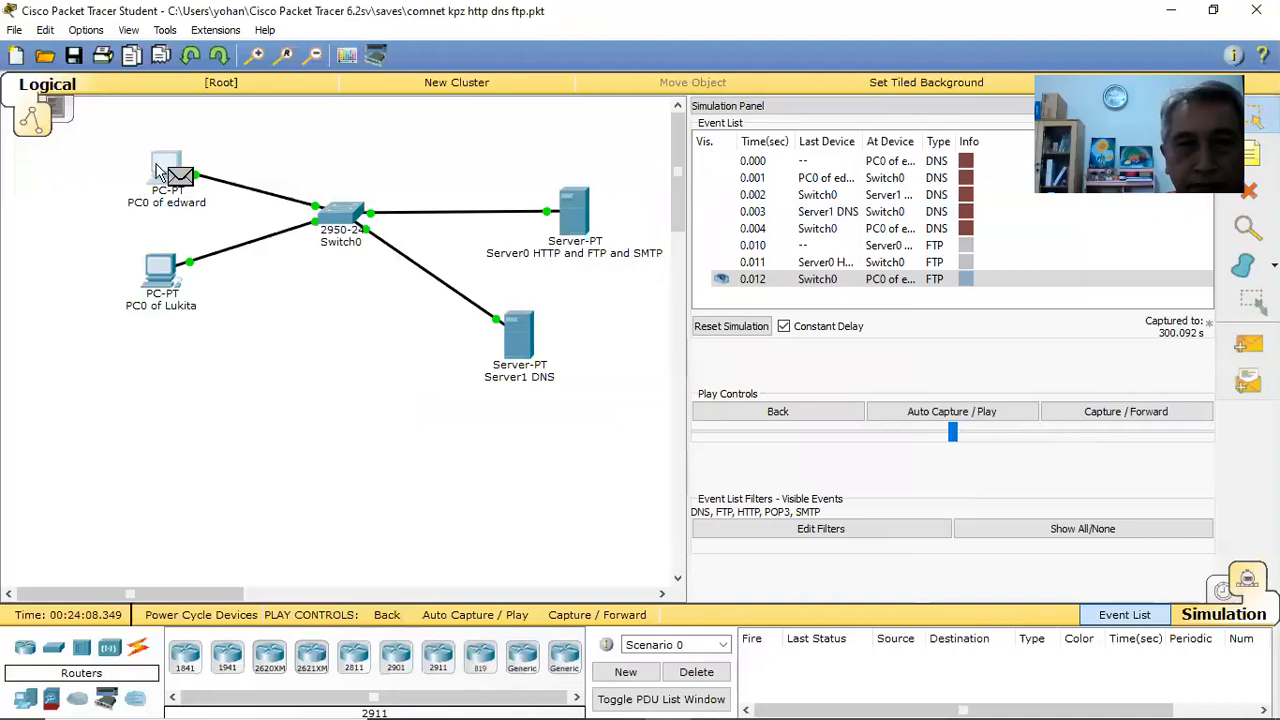
Step: Reopen the upper PC's Command Prompt, submit the FTP account's username and minimize the PC's window
left_click(157, 172)
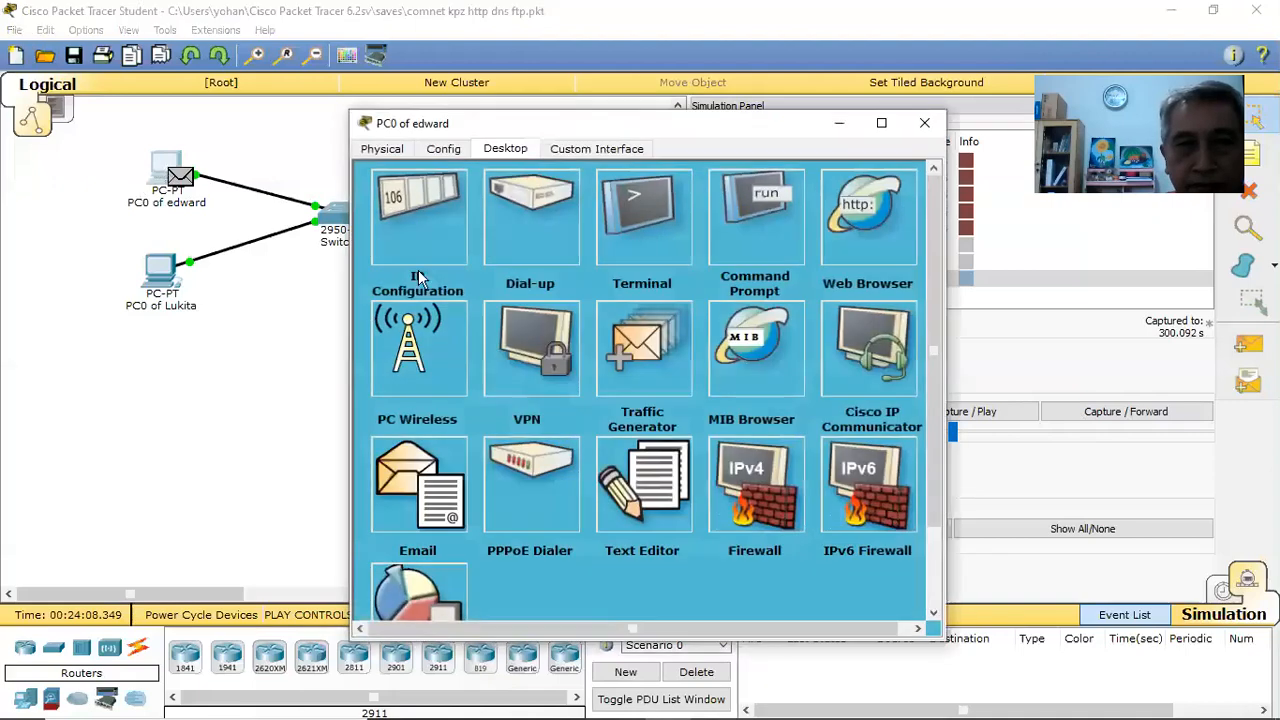
left_click(727, 235)
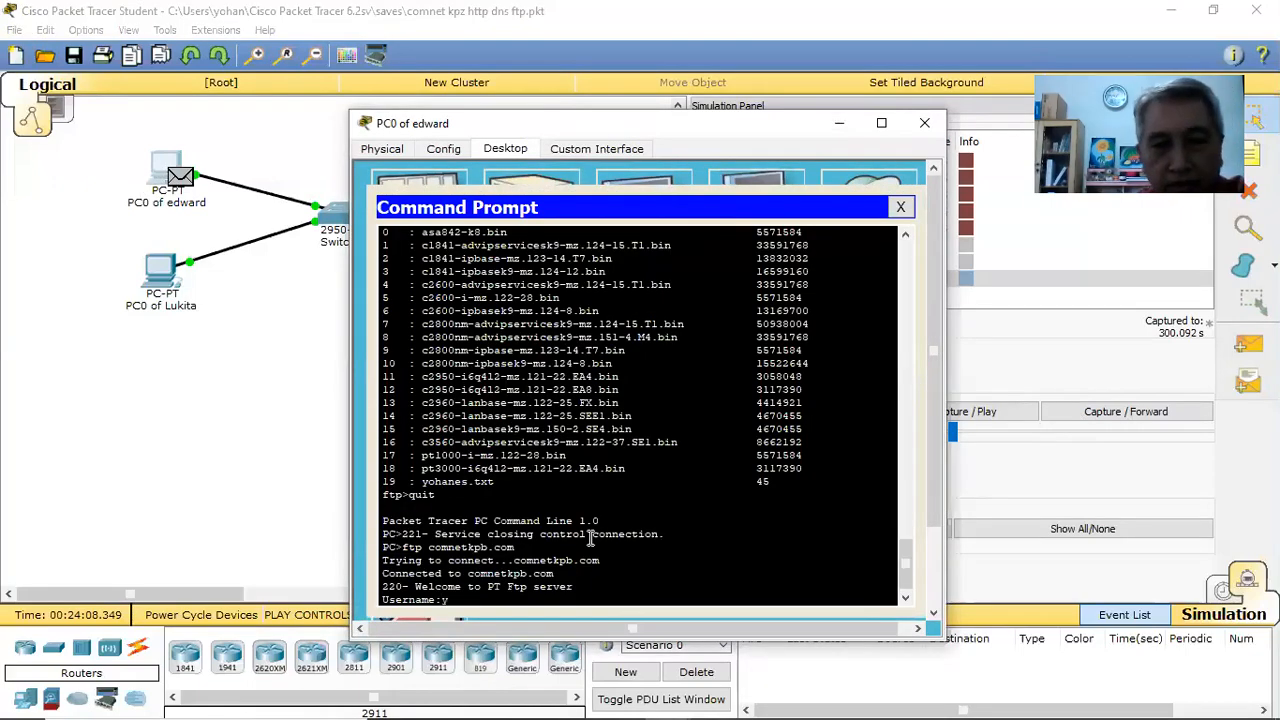
type("yohanes")
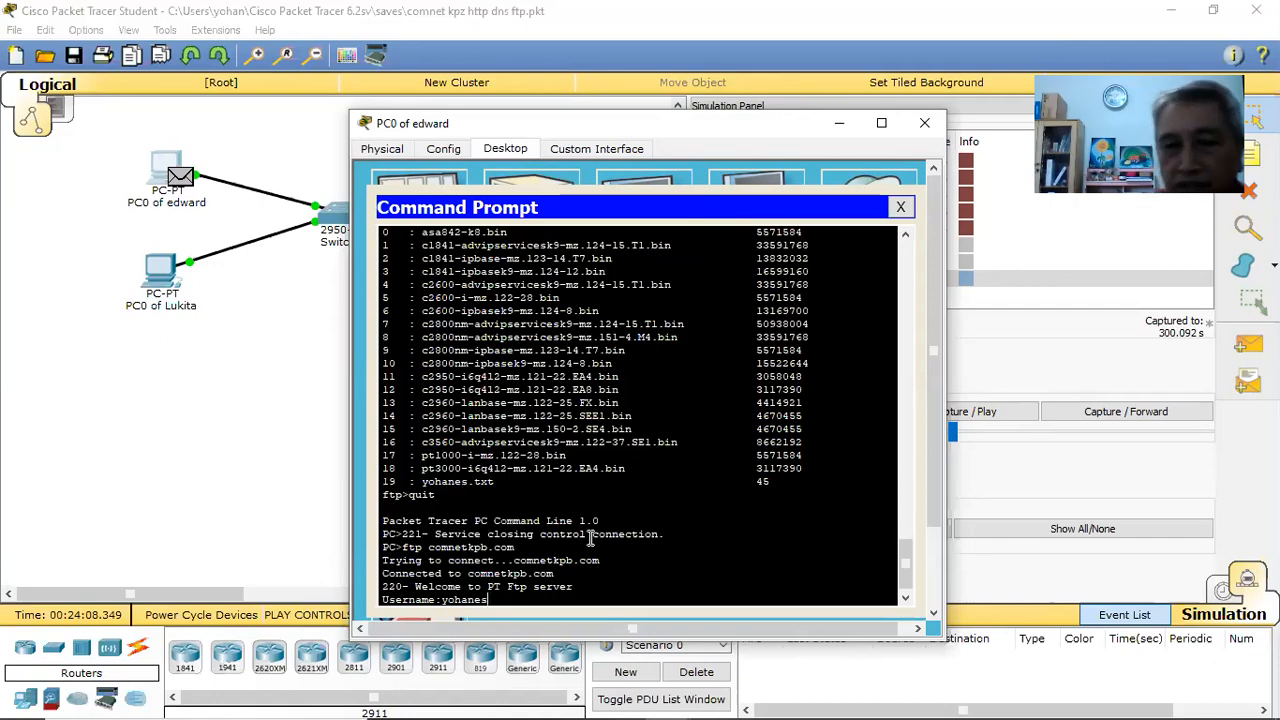
scroll(590, 537, "down", 1)
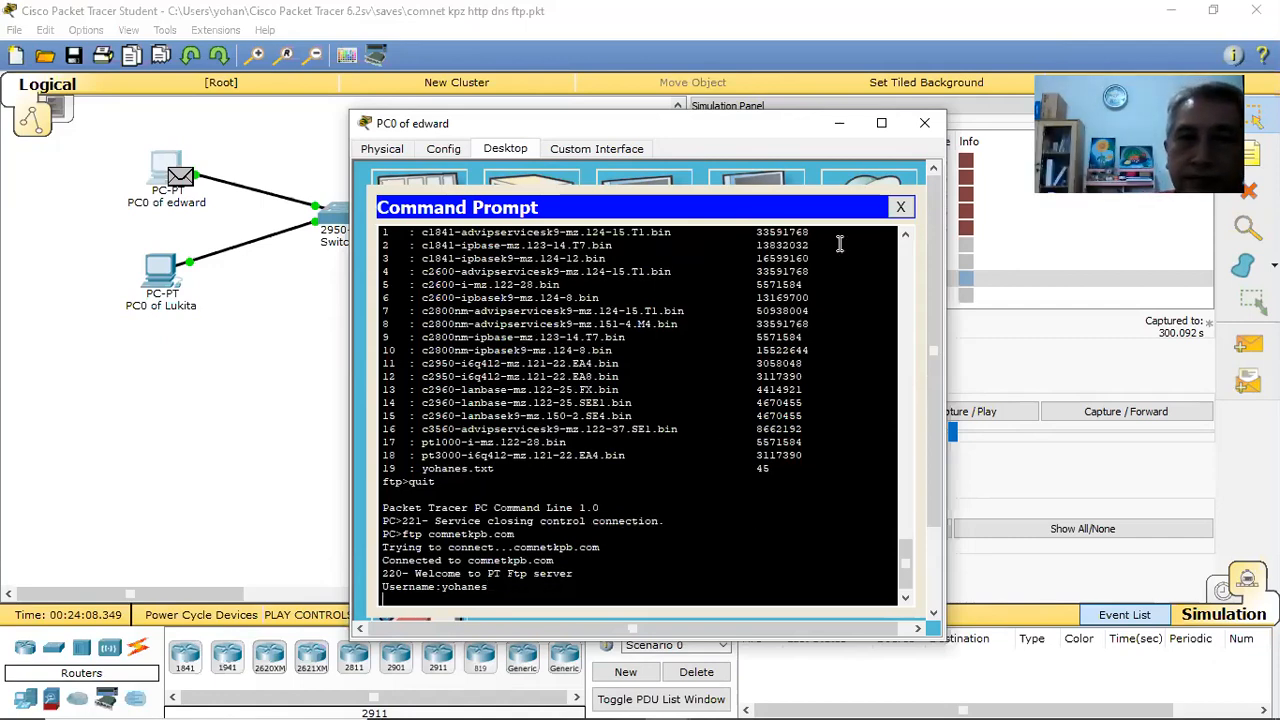
left_click(840, 125)
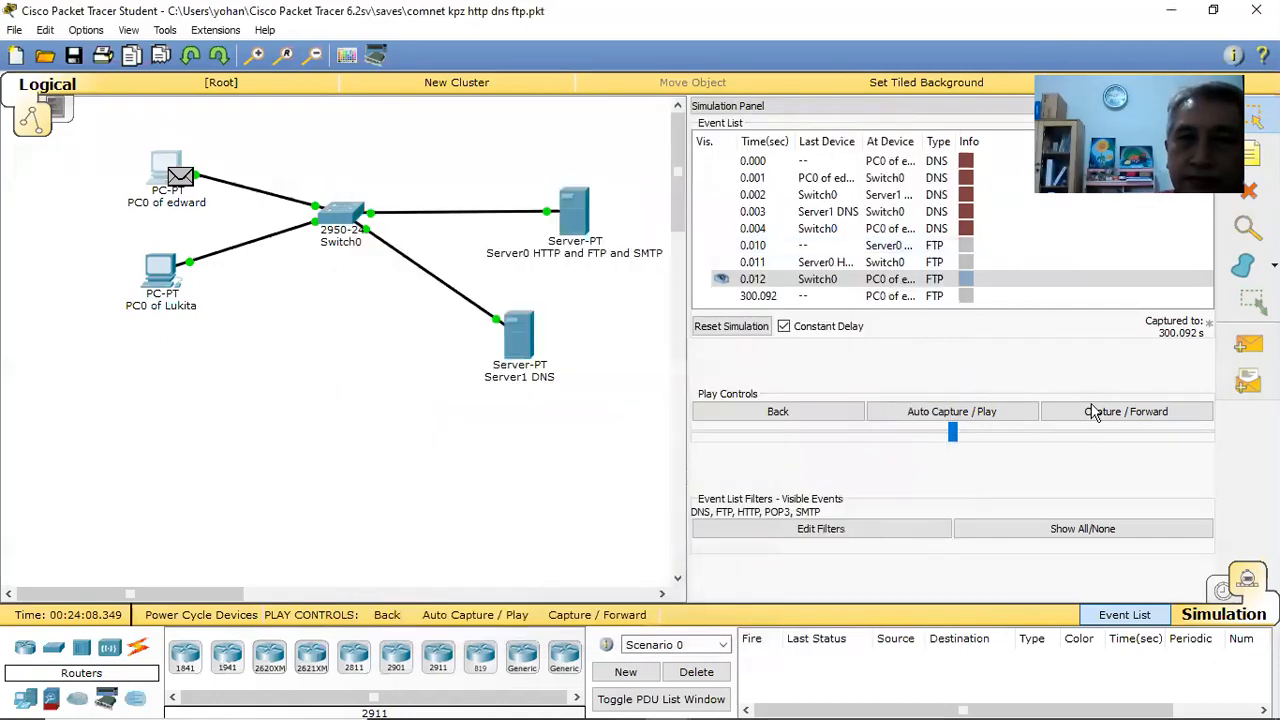
Step: Advance the capture until the FTP username packet reaches Switch0, examine its outbound PDU details down to the FTP section and close them
left_click(1103, 418)
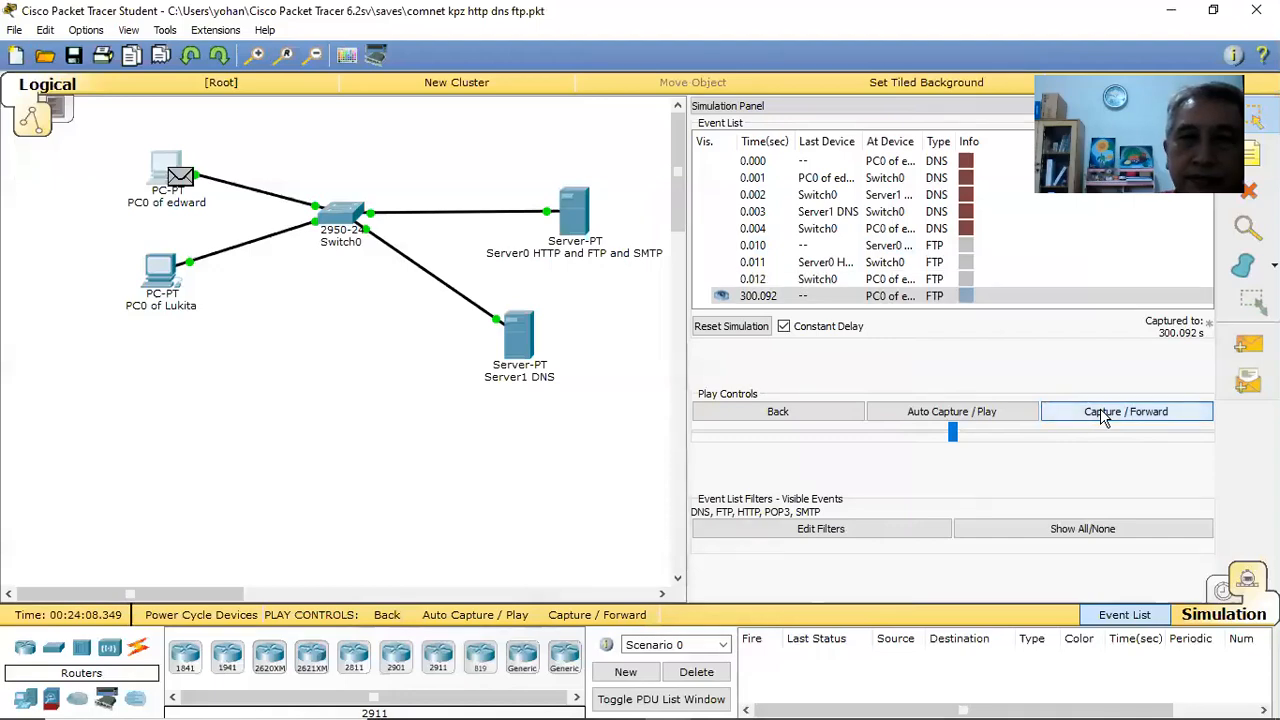
left_click(1103, 418)
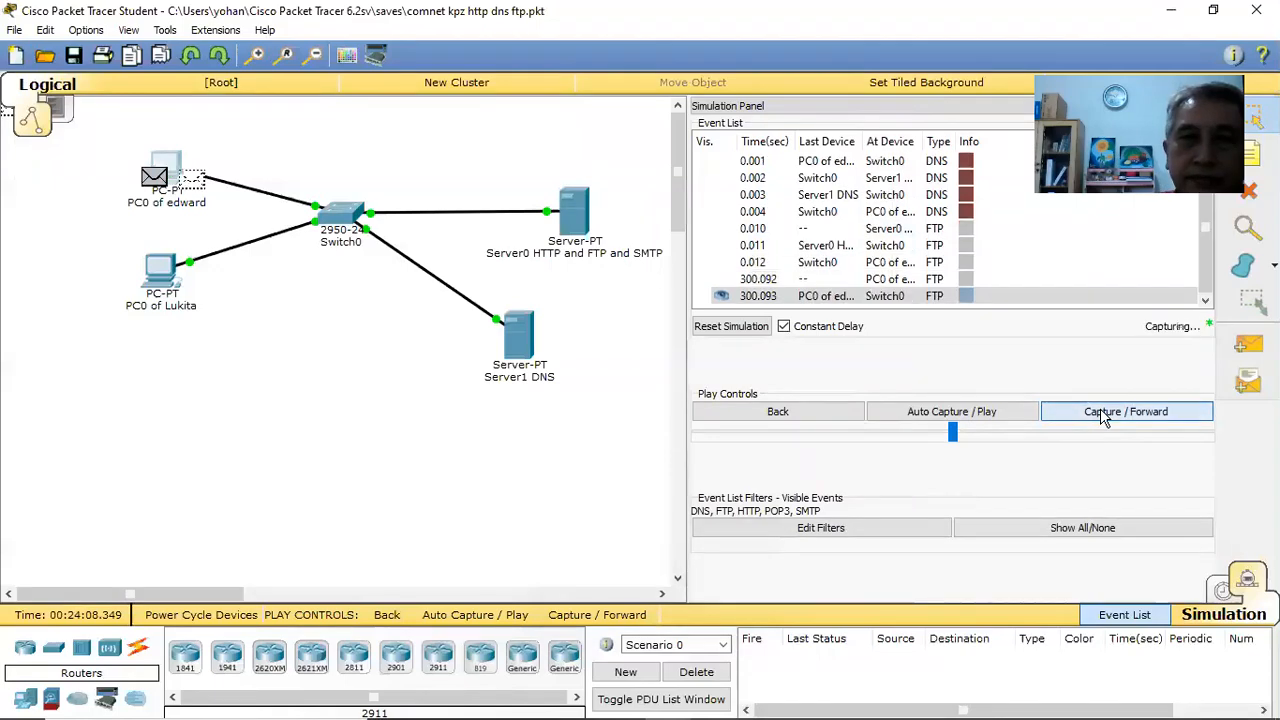
left_click(355, 219)
left_click(641, 165)
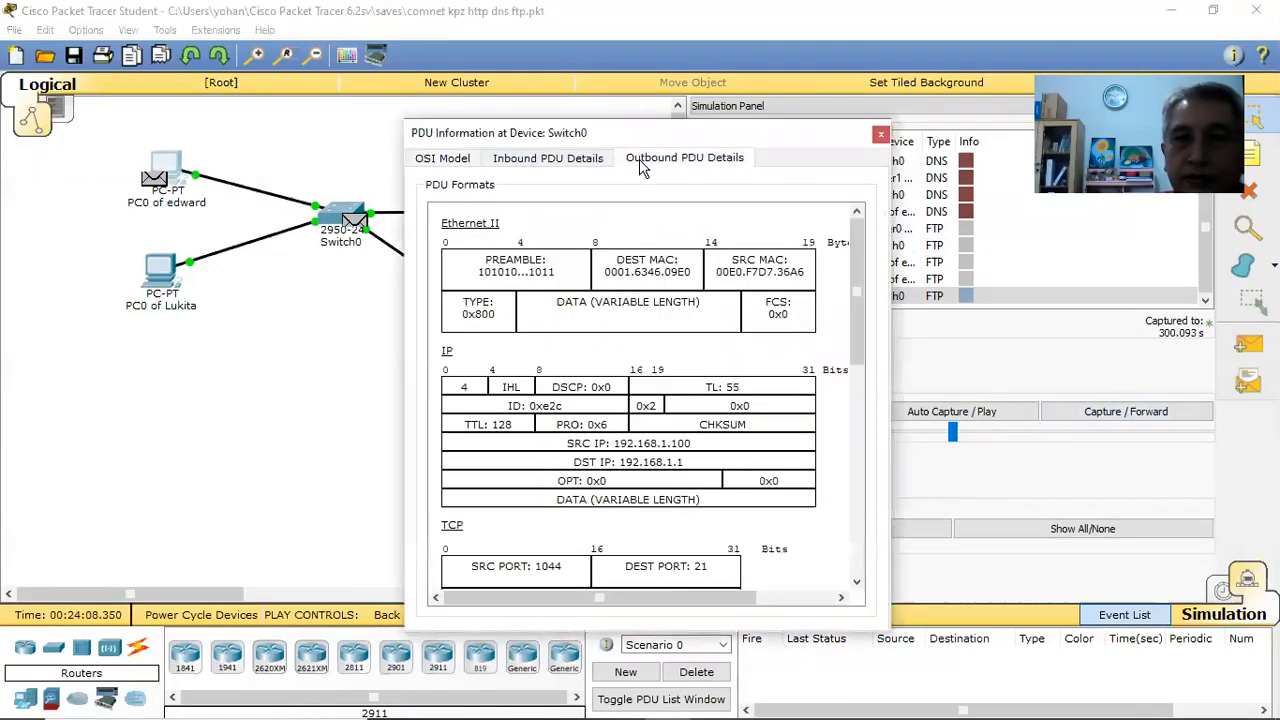
left_click_drag(856, 295, 856, 493)
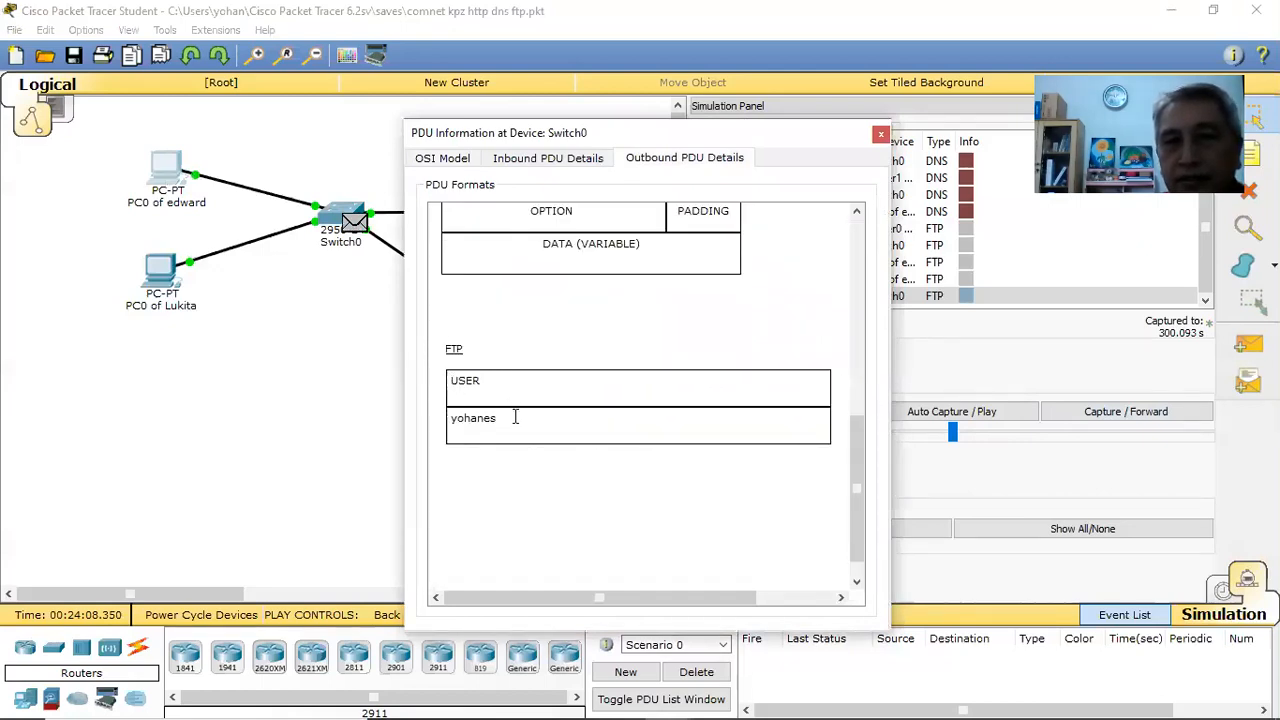
left_click_drag(517, 418, 447, 419)
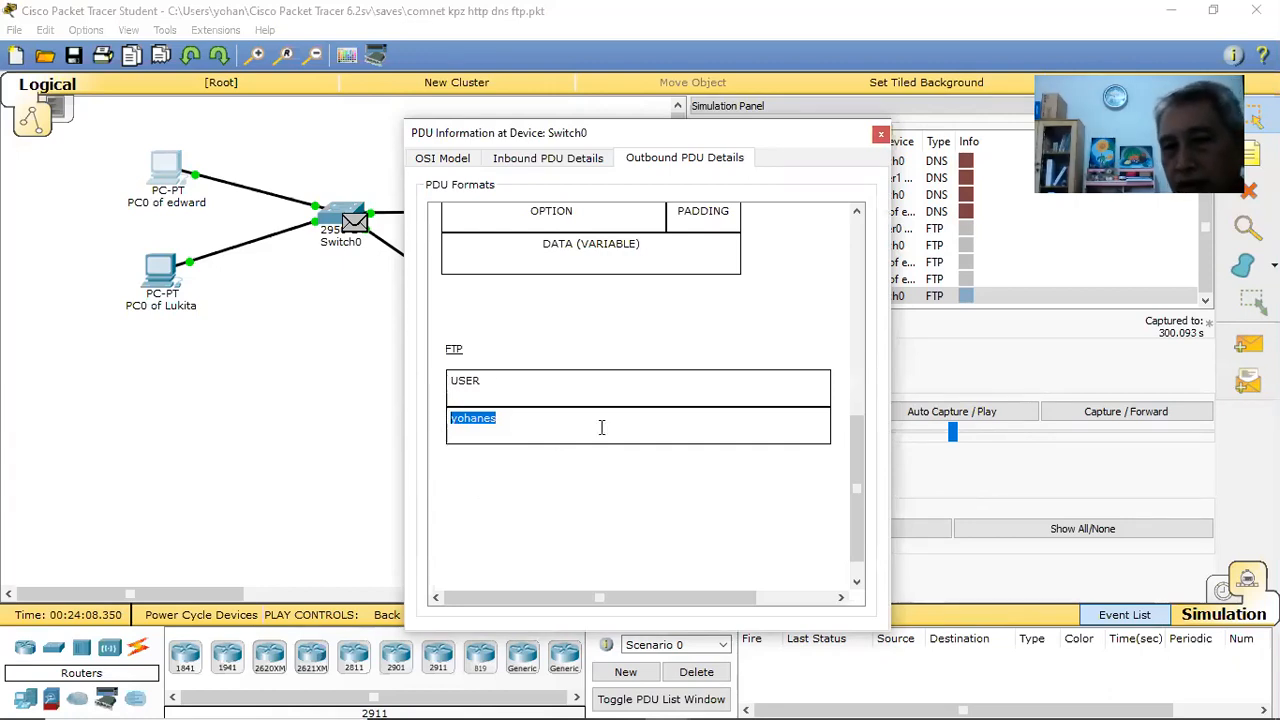
left_click(880, 133)
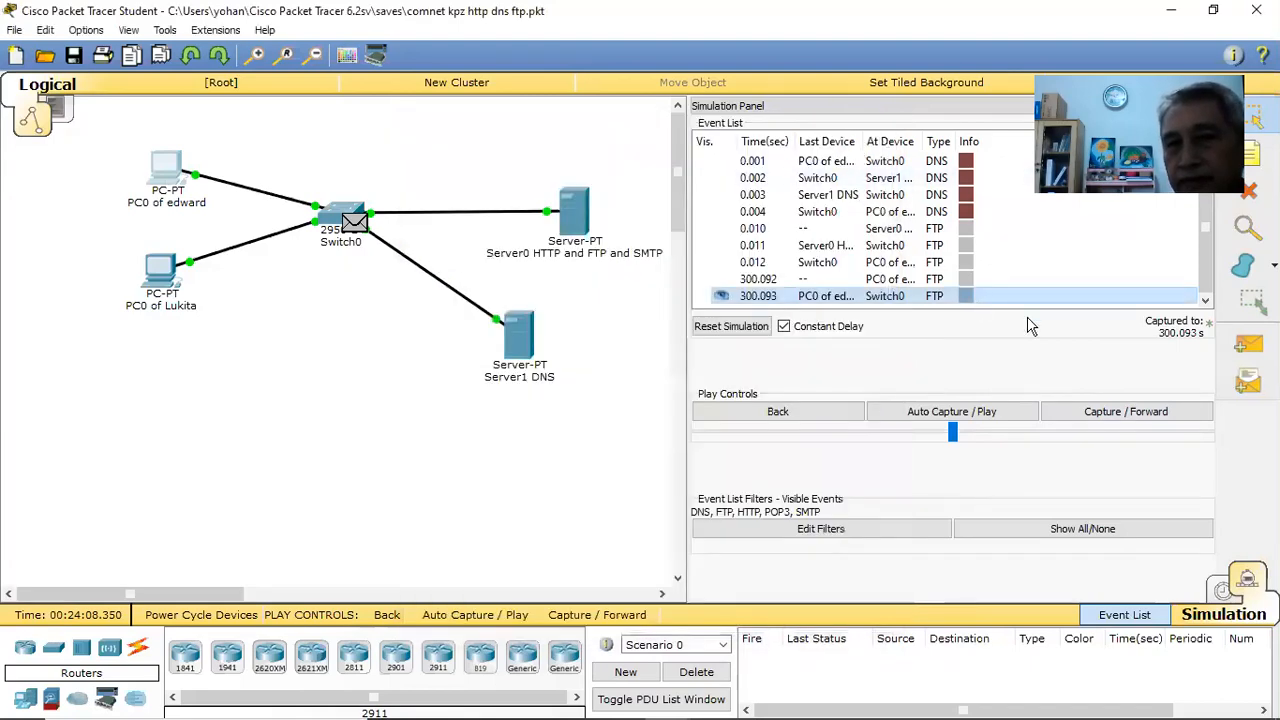
Step: Advance the capture twice through Server0 back to Switch0, and examine the FTP section of the reply's outbound PDU details
left_click(1103, 416)
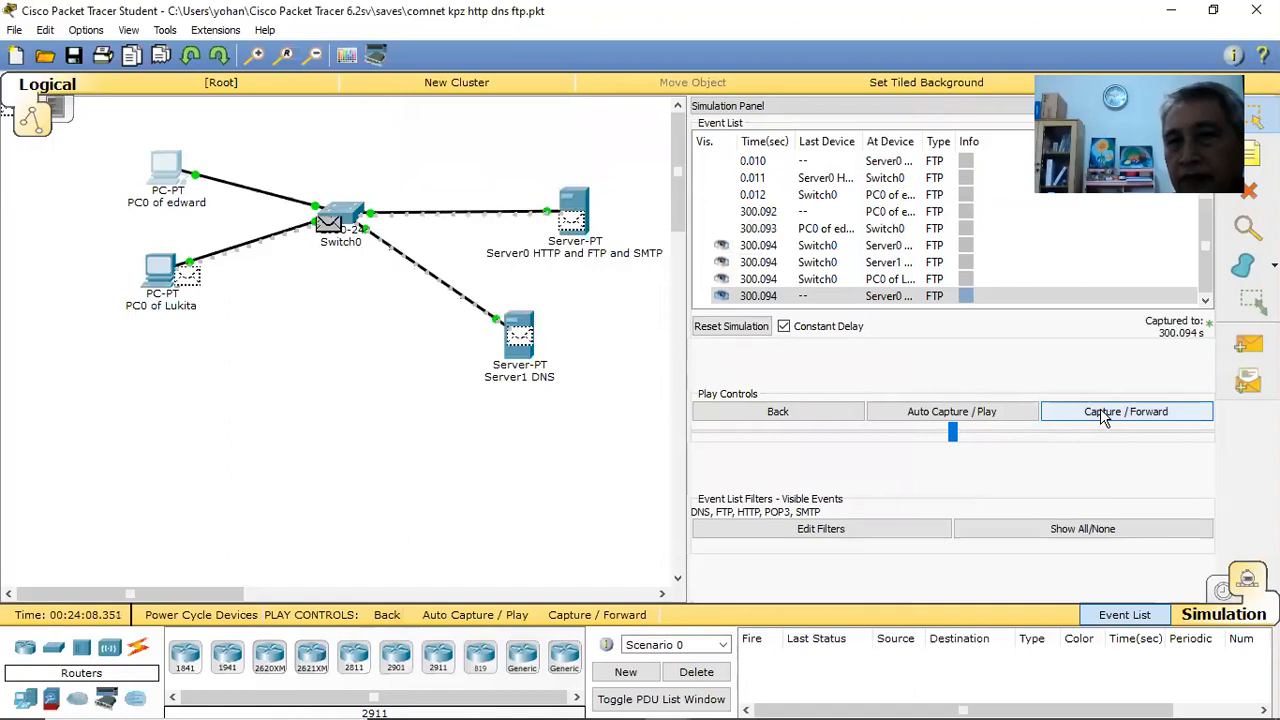
left_click(1103, 416)
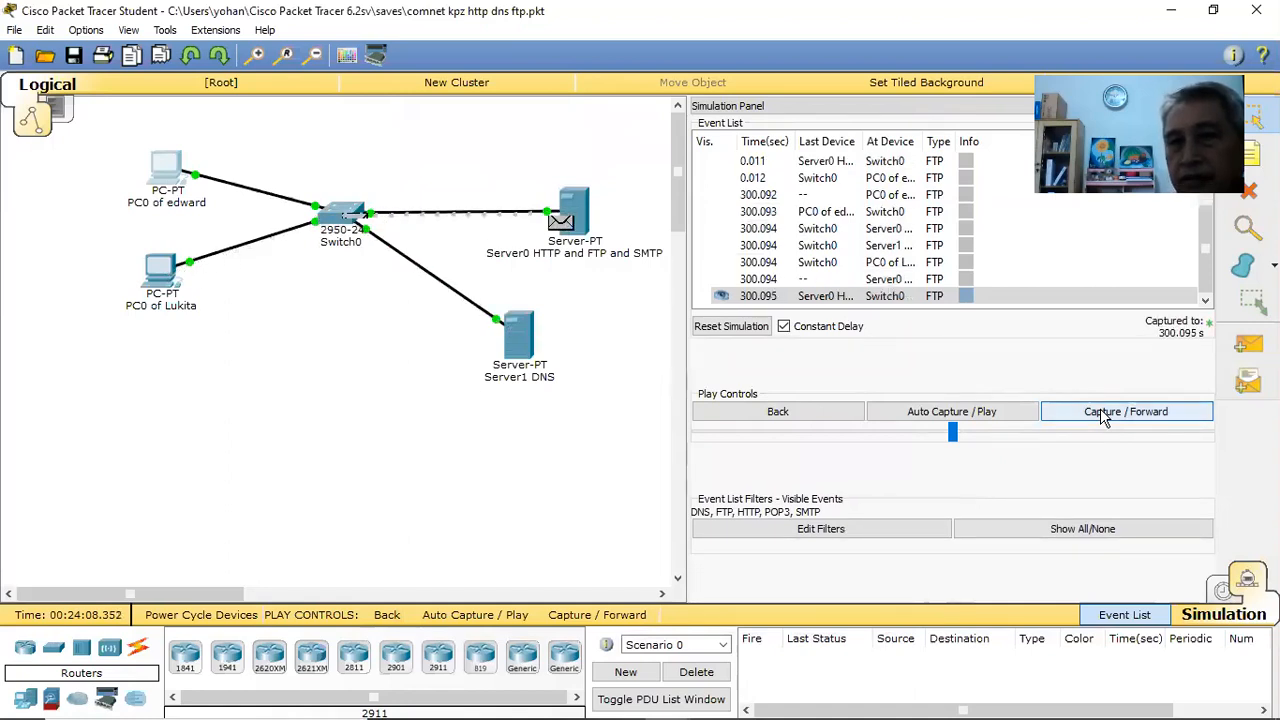
left_click(356, 222)
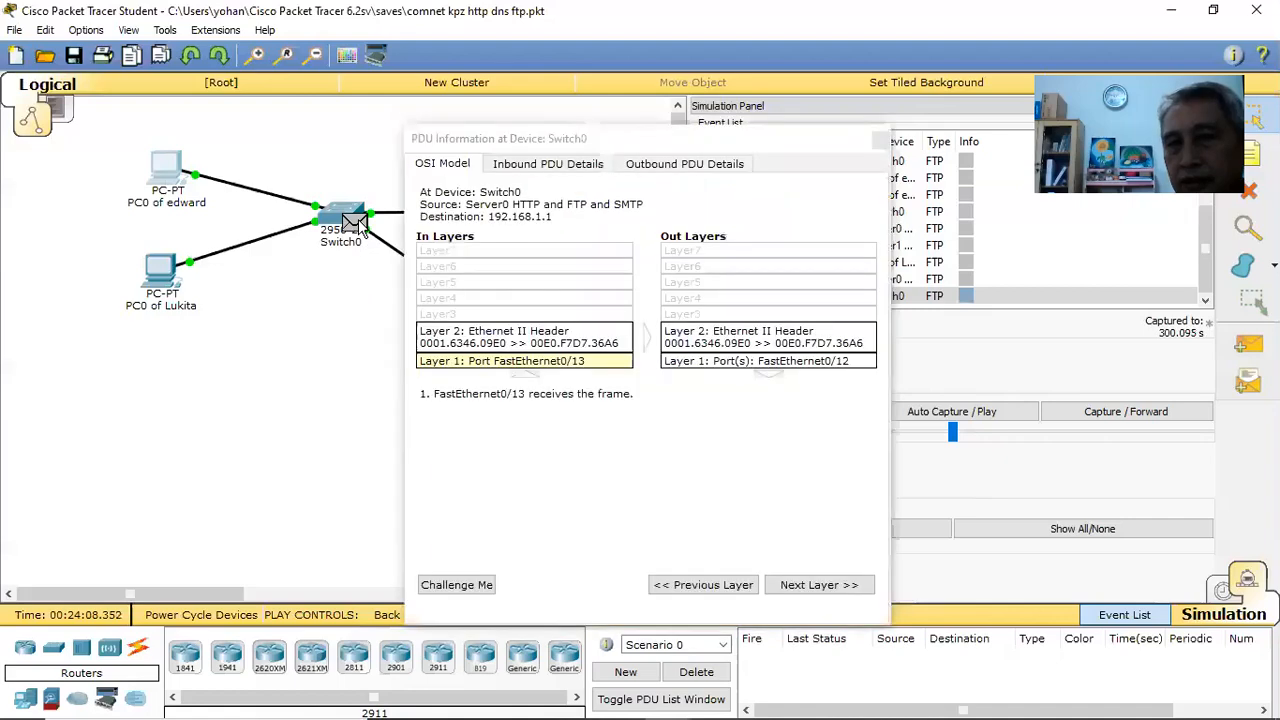
left_click(650, 170)
scroll(858, 435, "down", 10)
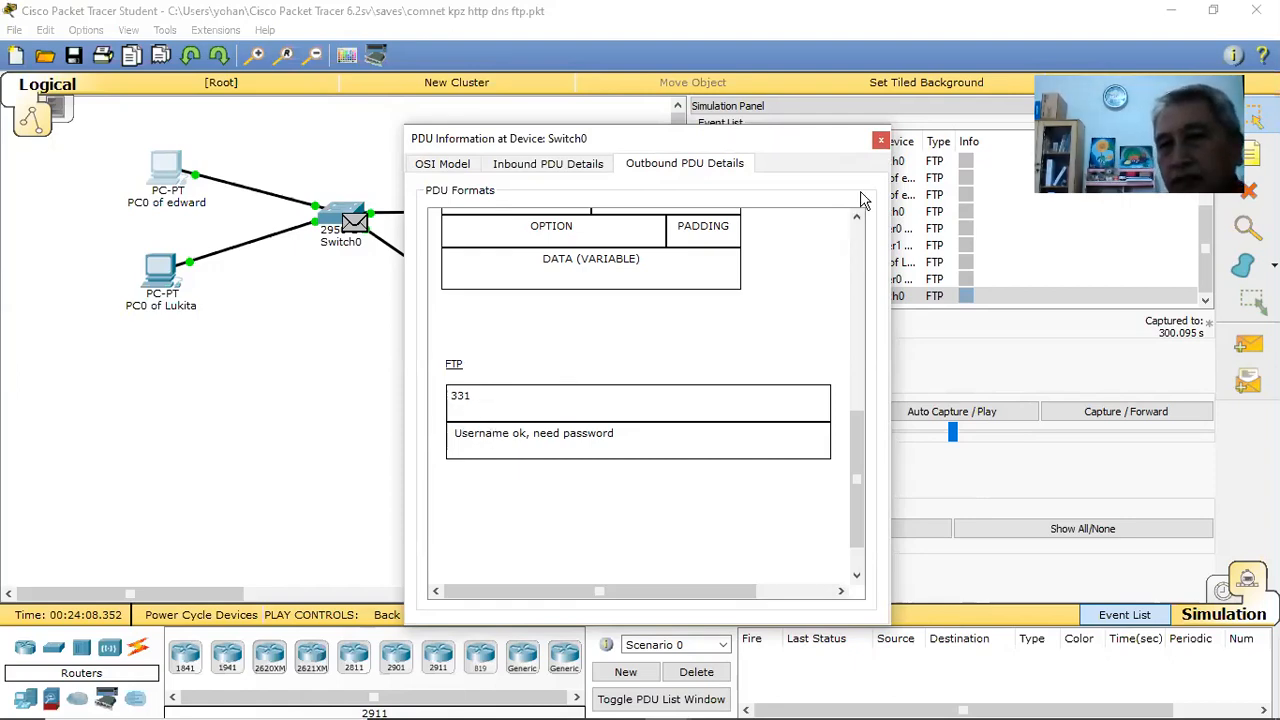
left_click(880, 142)
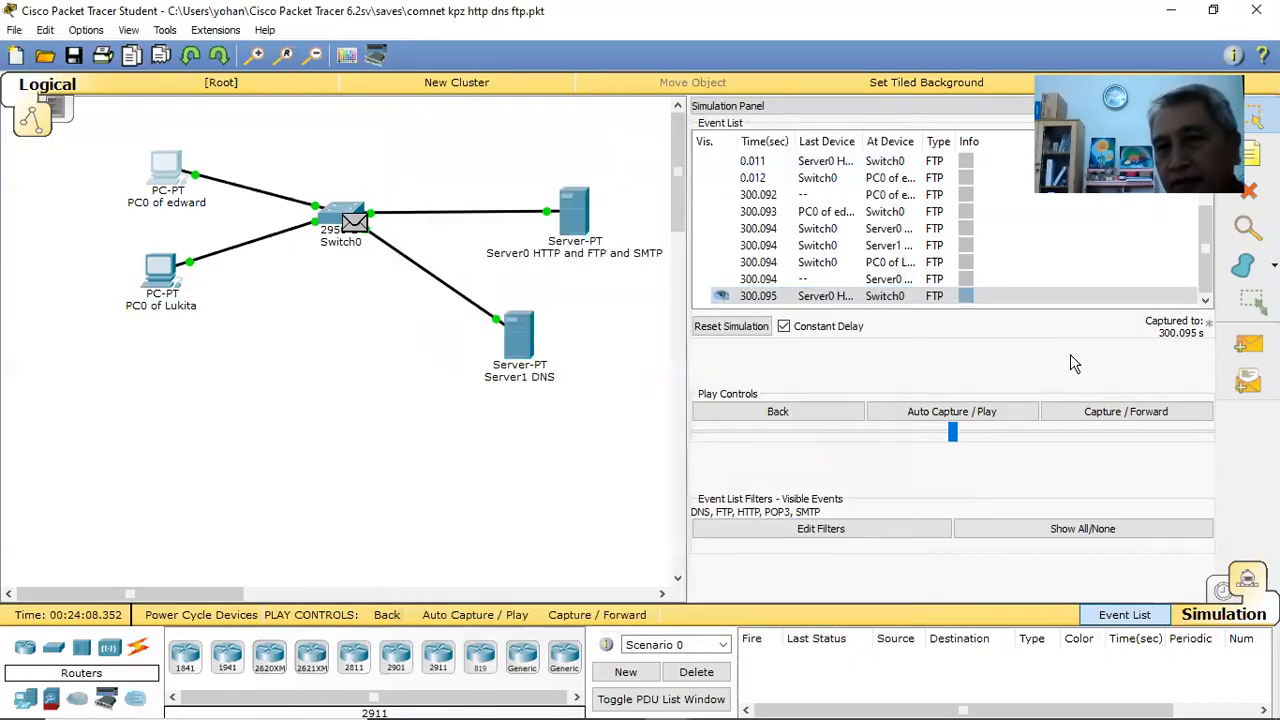
Step: Forward the server's reply to the username from Switch0 to the upper PC and check it in the Command Prompt
left_click(1108, 418)
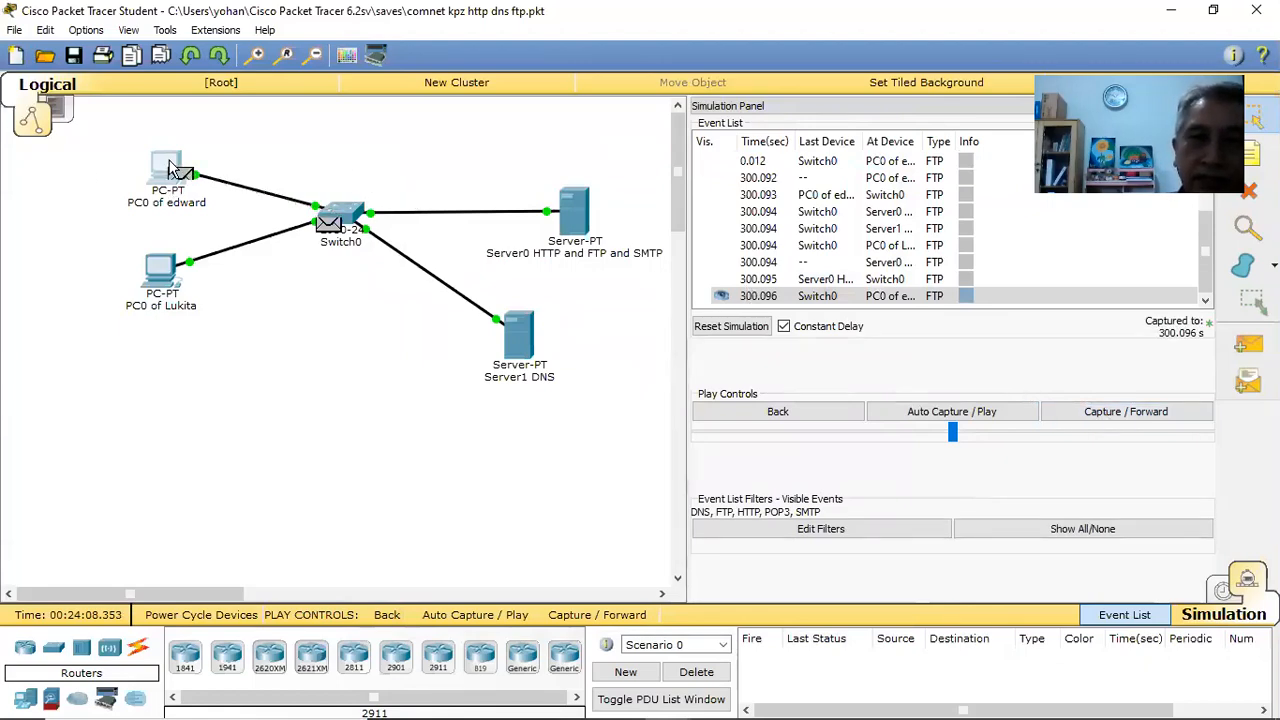
mouse_move(170, 168)
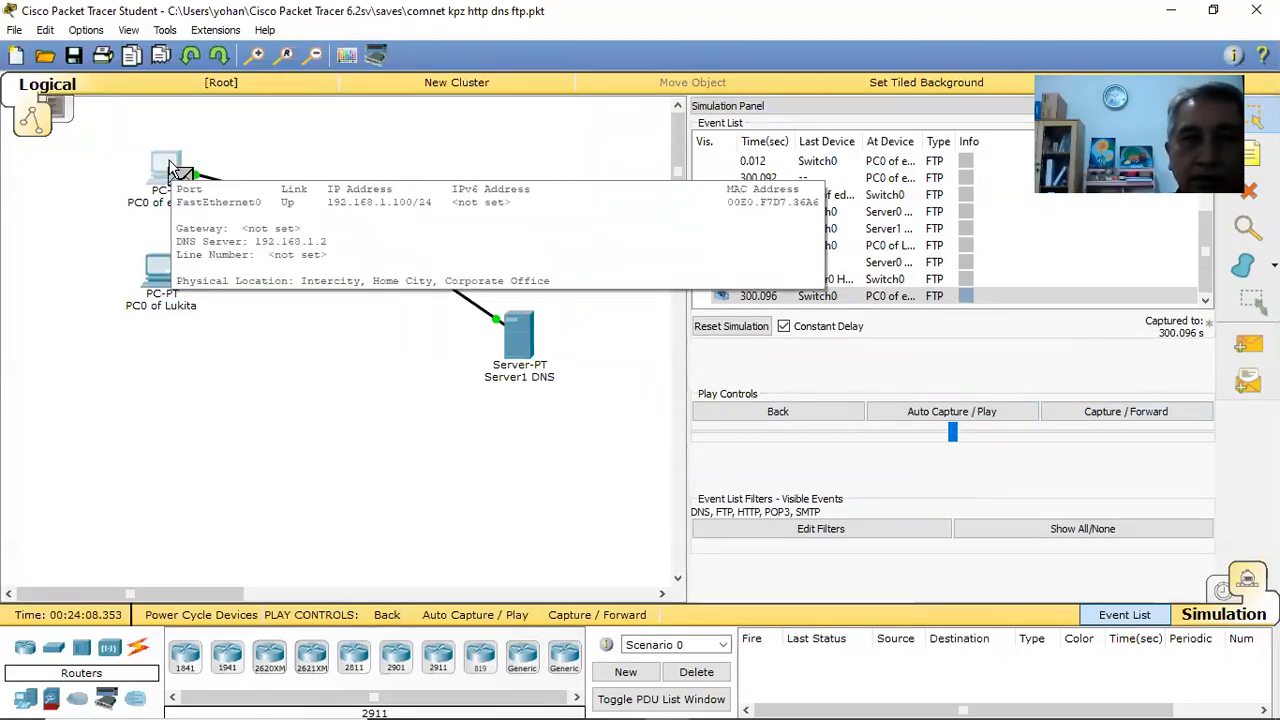
left_click(170, 168)
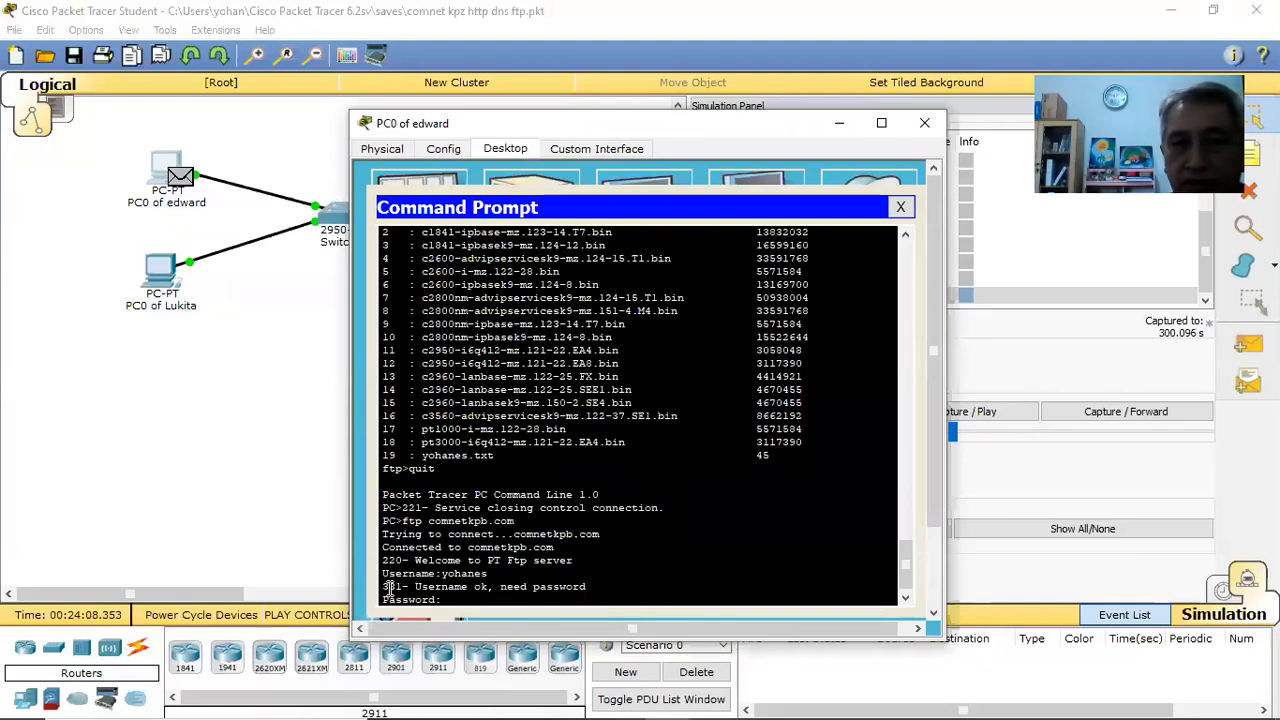
left_click_drag(384, 587, 597, 587)
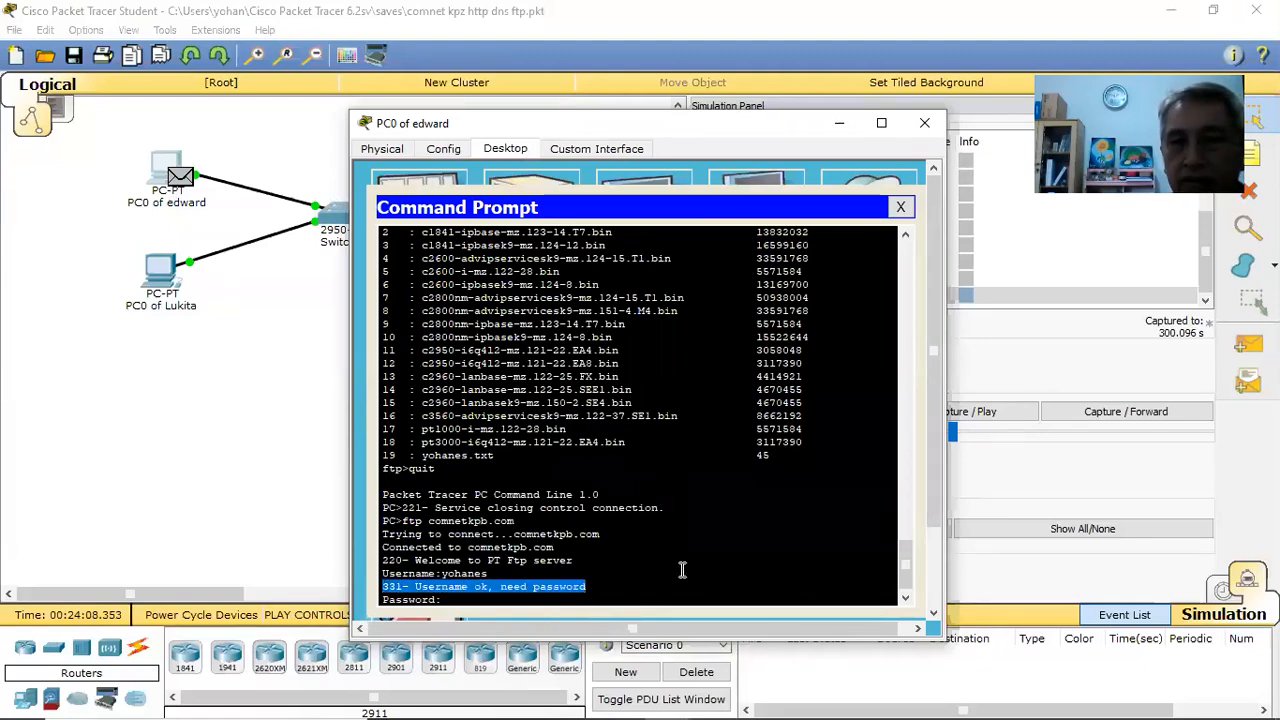
Step: Submit the FTP account's password in the upper PC's Command Prompt and minimize the PC's window
left_click(744, 545)
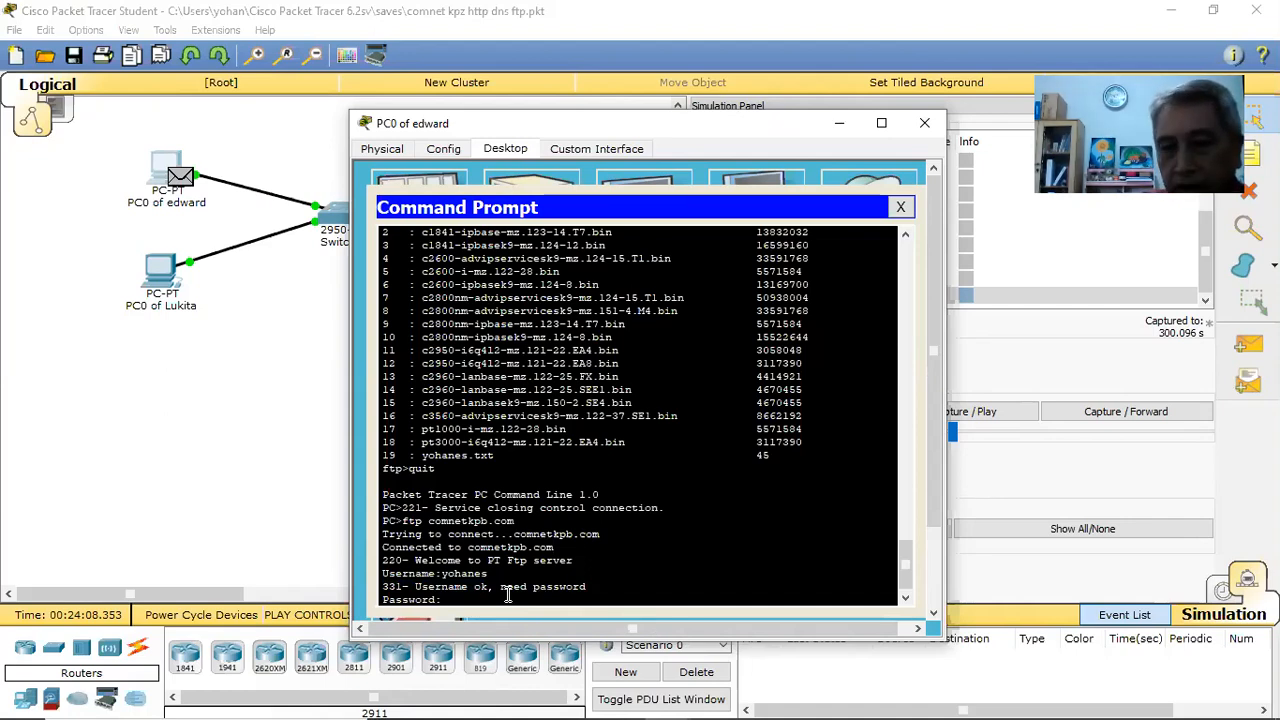
key("Return")
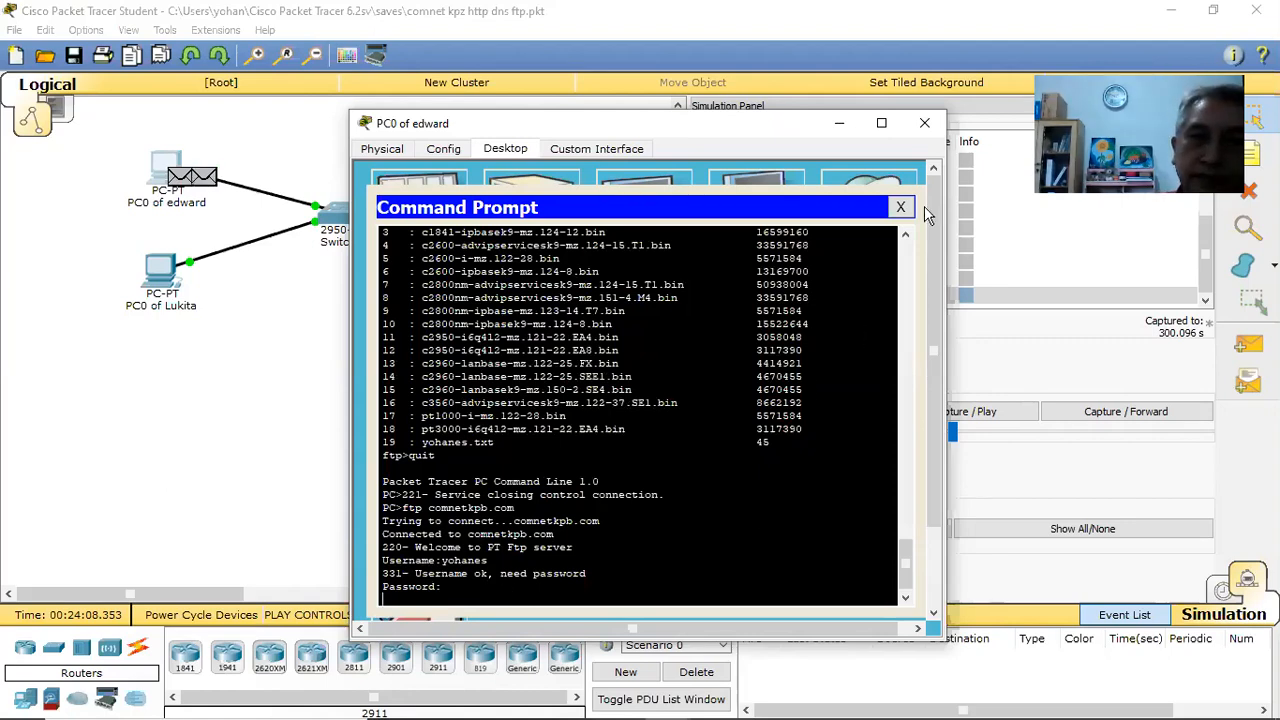
left_click(843, 126)
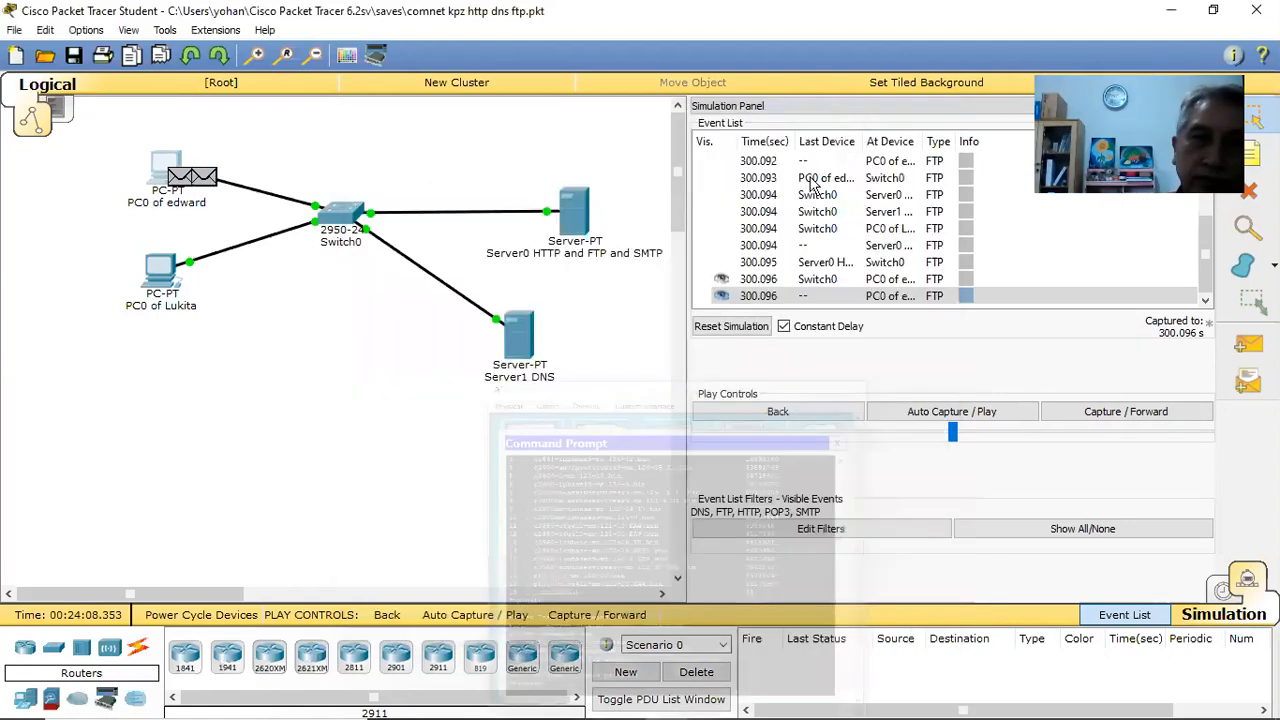
Step: Forward the FTP password packet to Switch0, and examine the FTP section of its outbound PDU details
left_click(1109, 419)
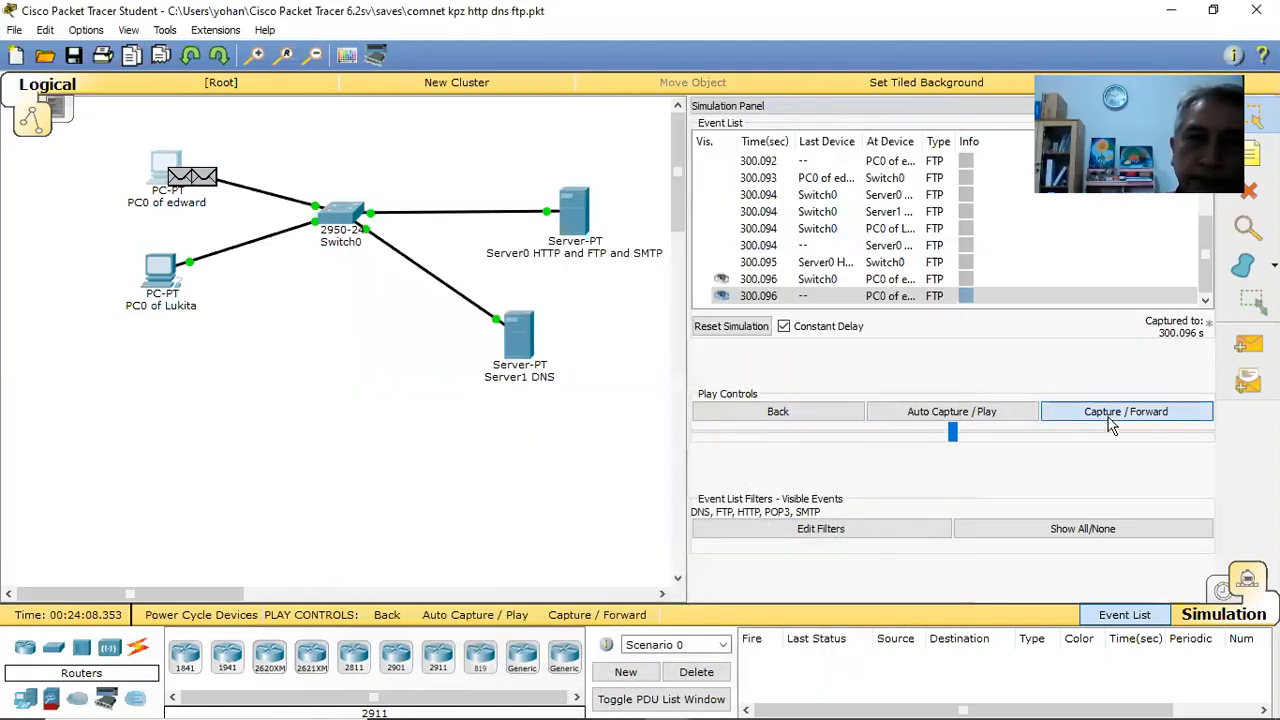
left_click(352, 224)
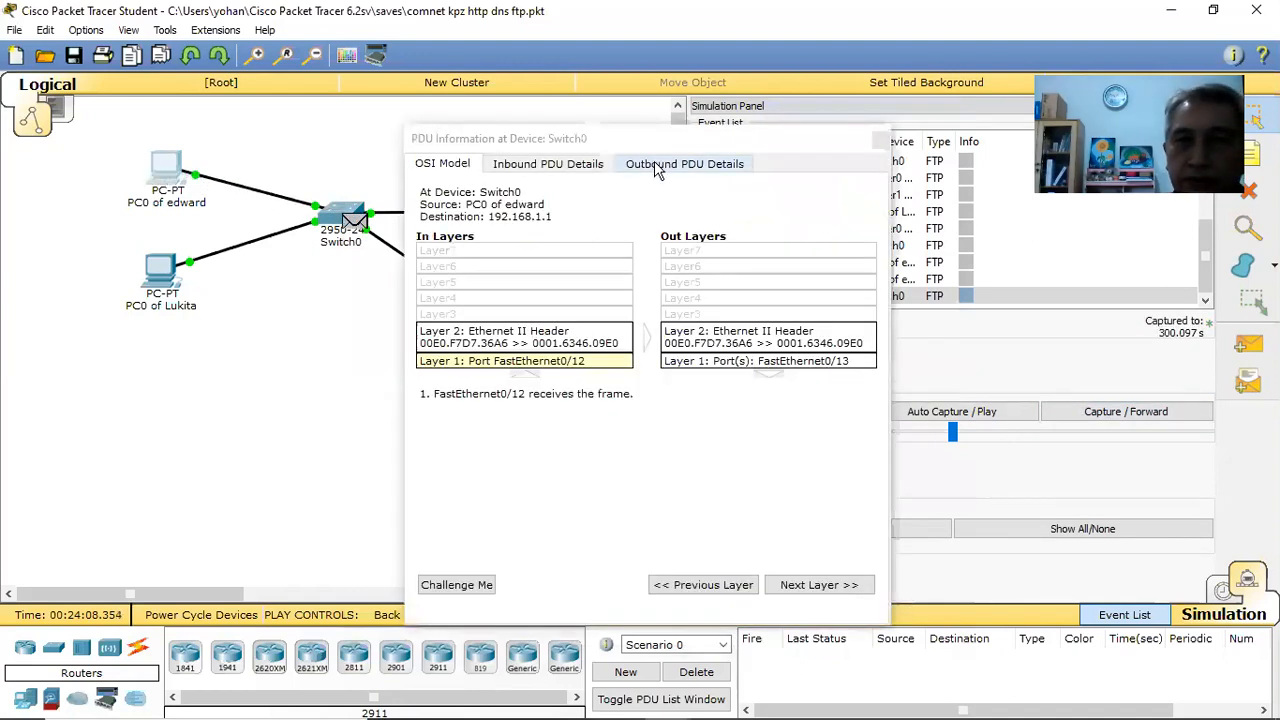
left_click(660, 164)
left_click_drag(857, 372, 854, 528)
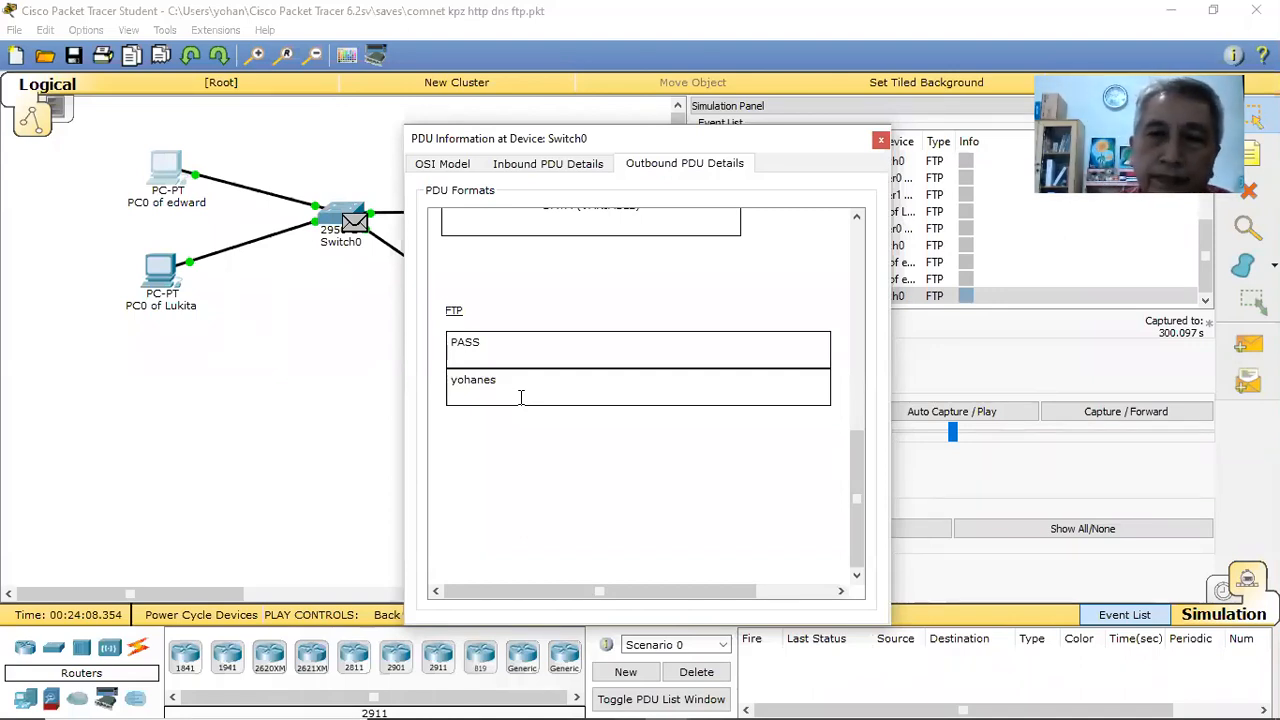
left_click(880, 140)
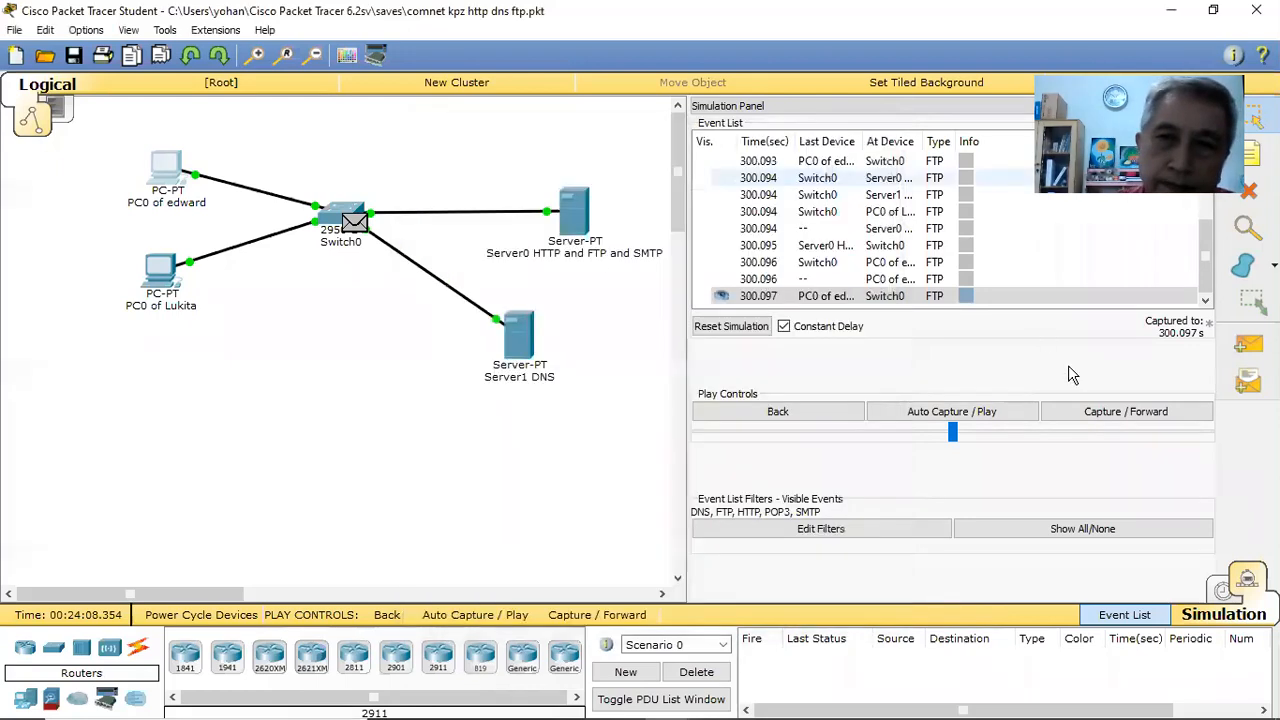
Step: Advance the capture three times through Server0 to the upper PC, and view the OSI model information of the login reply
left_click(1122, 420)
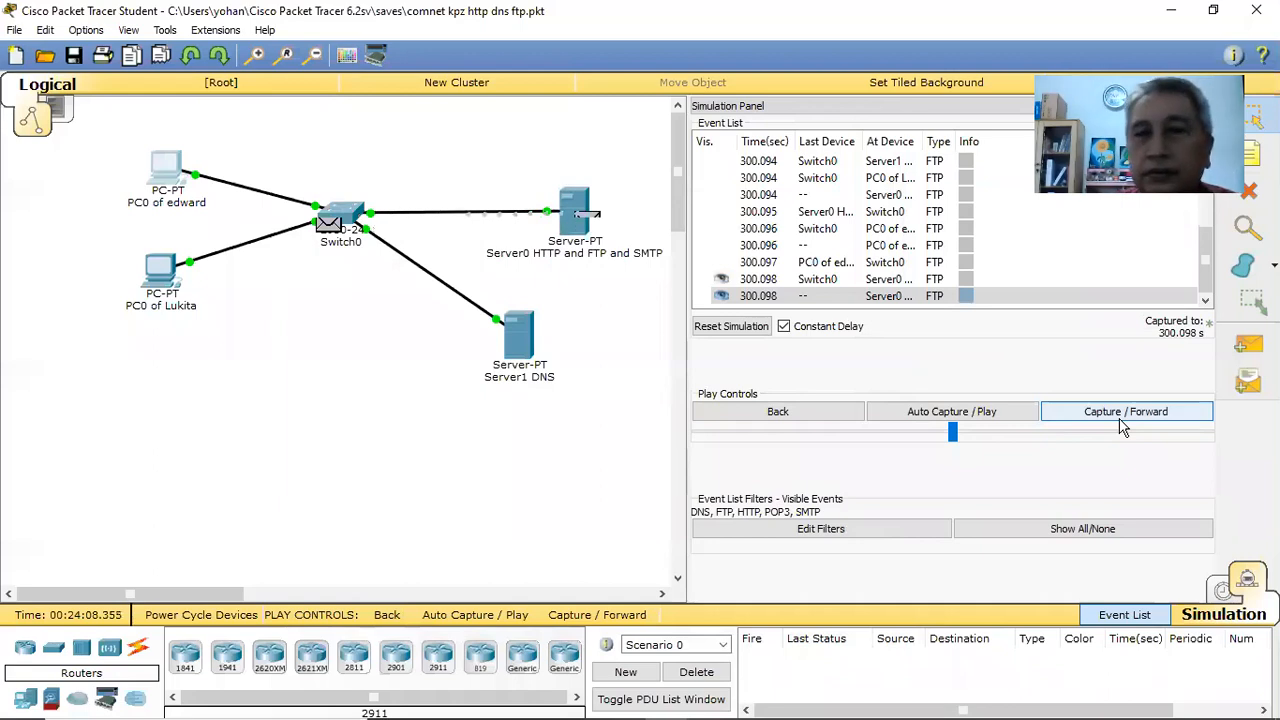
left_click(1122, 420)
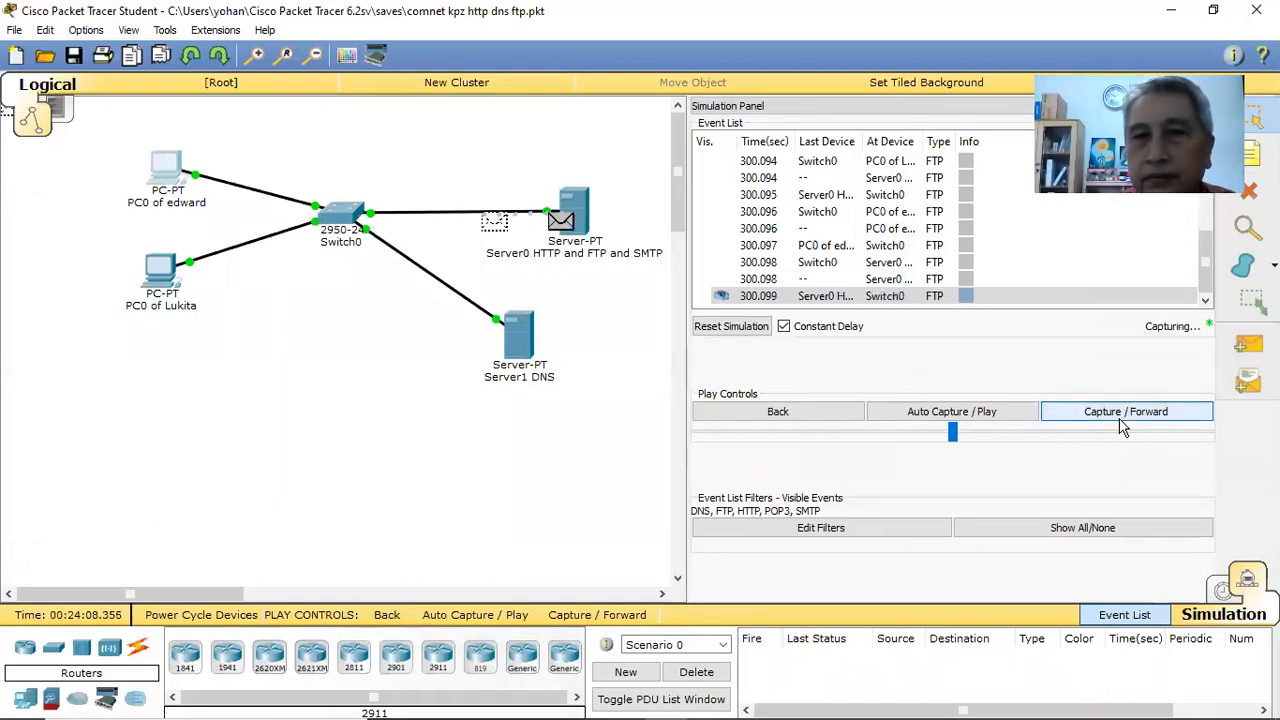
left_click(1122, 420)
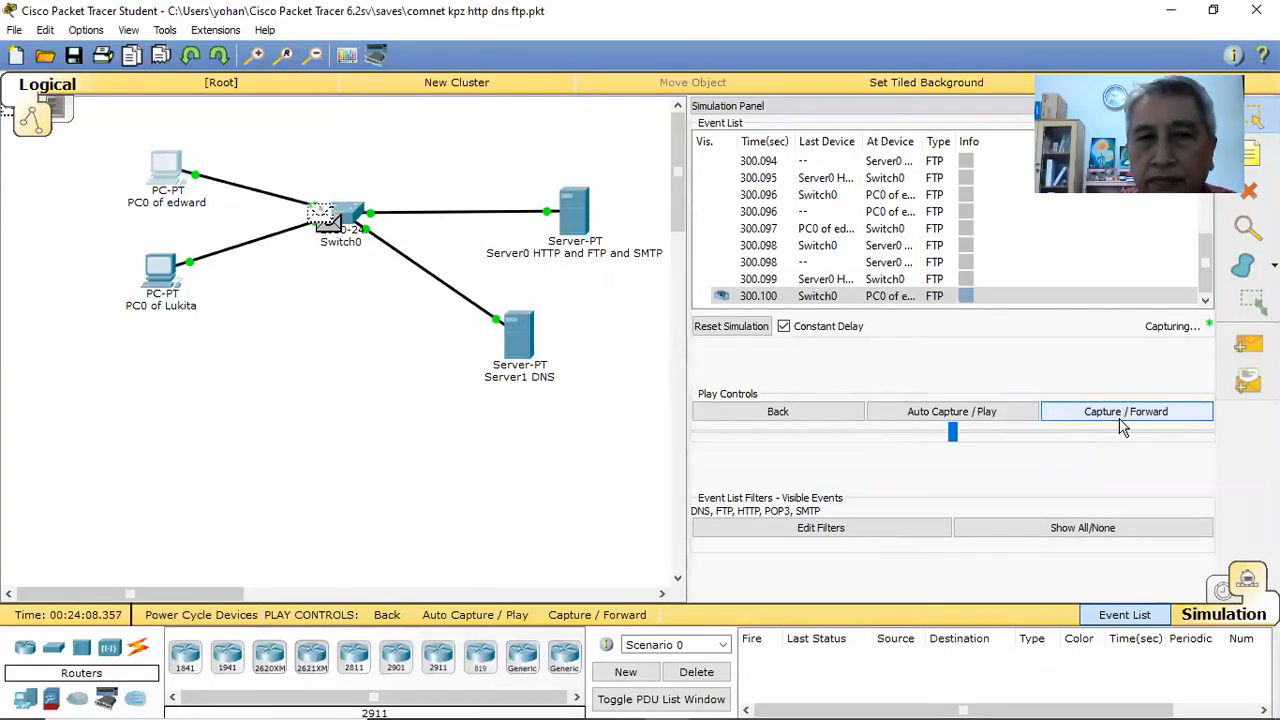
left_click(180, 178)
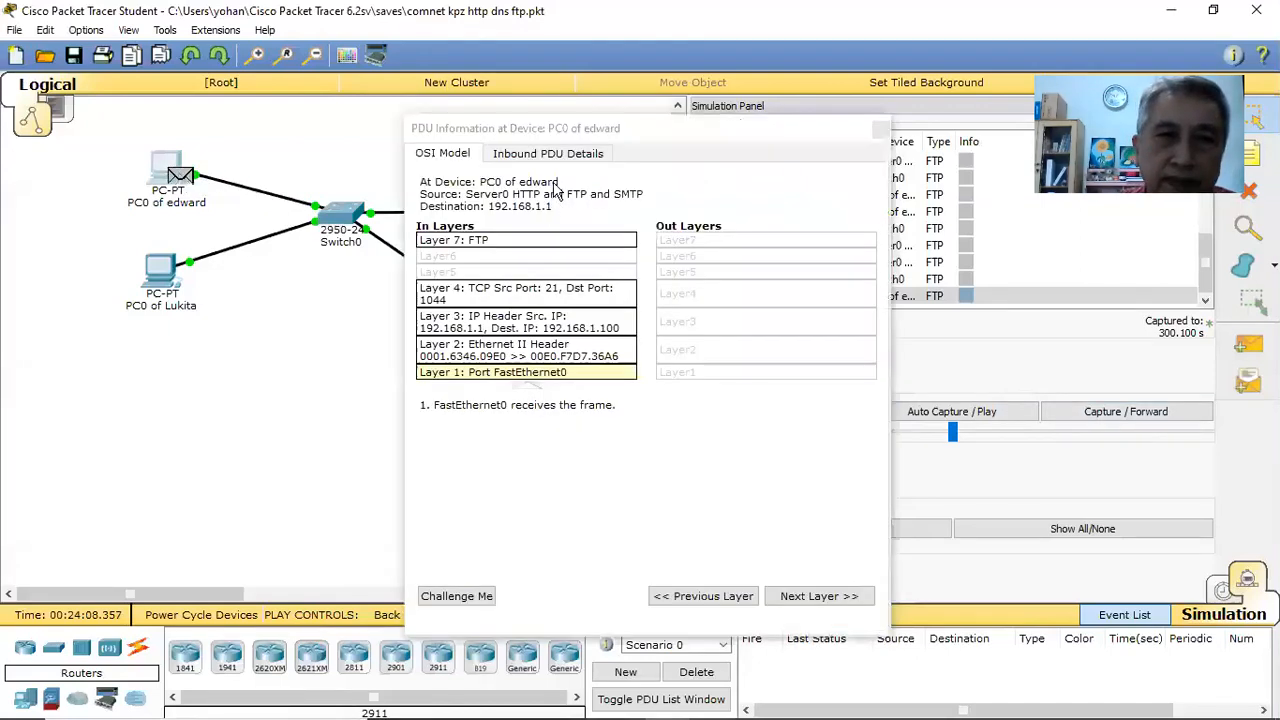
left_click(880, 130)
Step: Reopen the upper PC's Command Prompt, run the dir command in the FTP session and minimize the PC's window
left_click(167, 156)
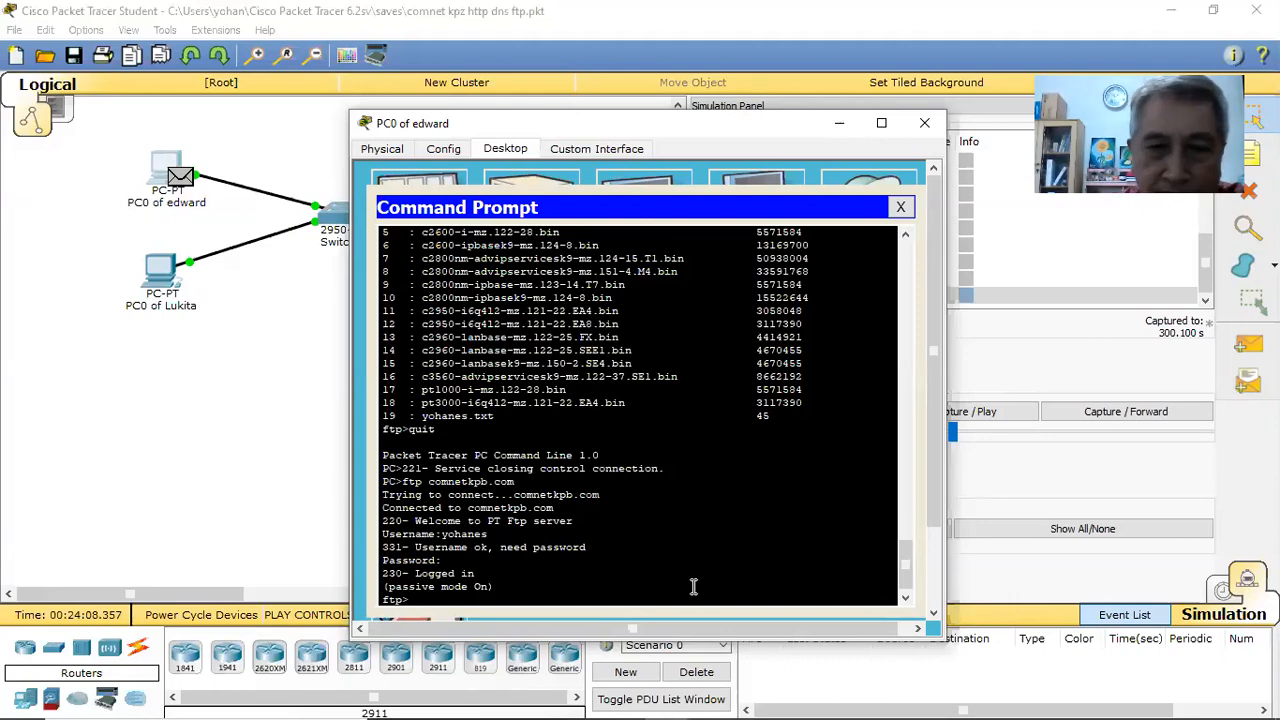
key("Return")
type("dir")
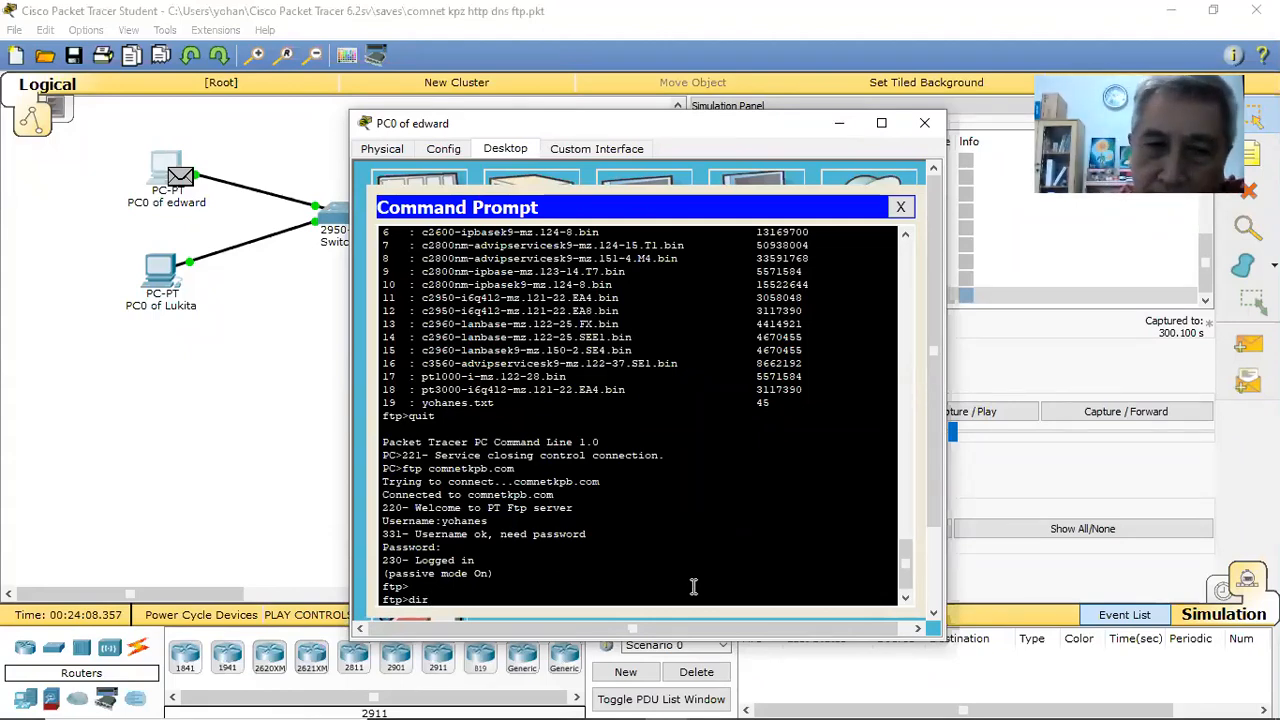
key("Return")
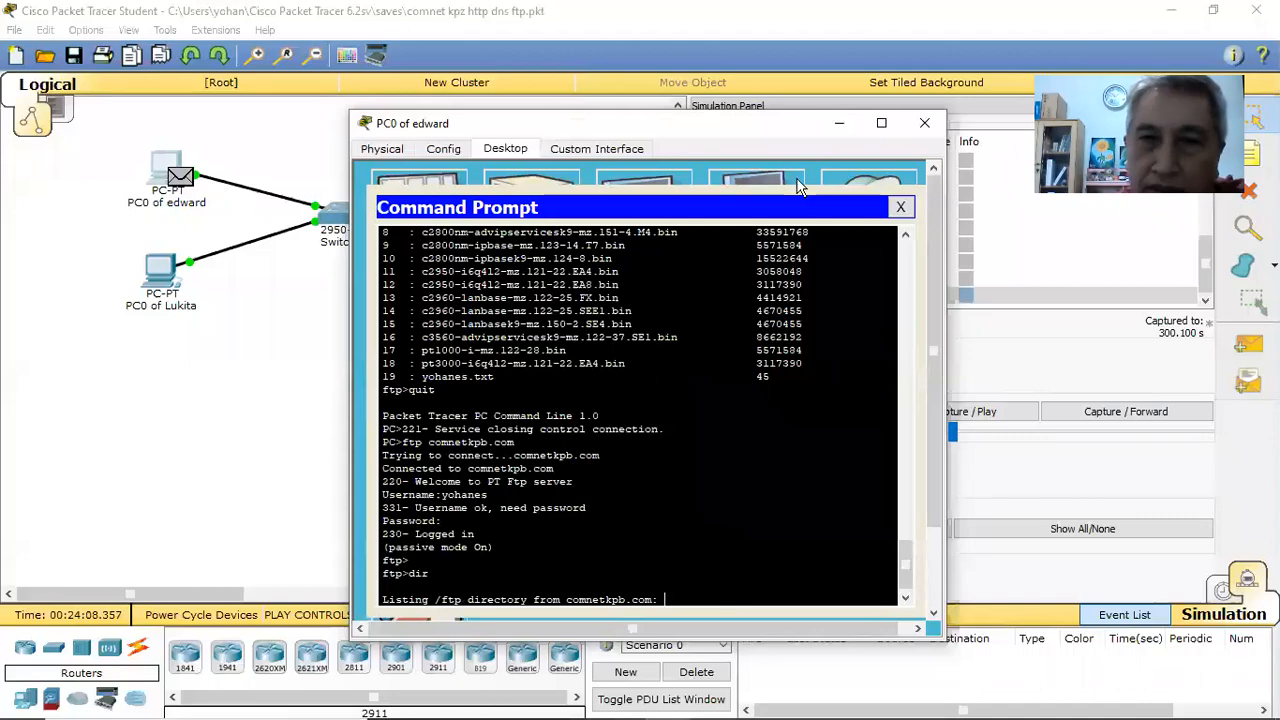
left_click(839, 122)
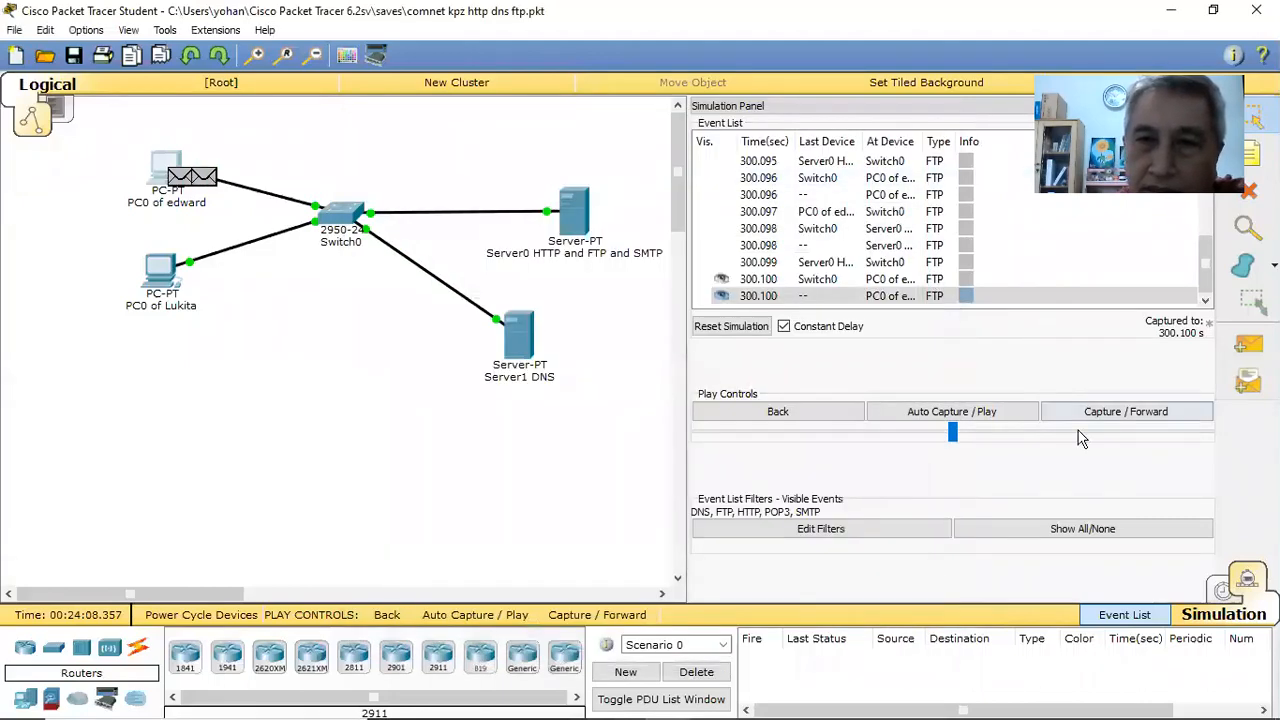
Step: Forward the directory request's FTP packet to Switch0, and examine the FTP section of its outbound PDU details
left_click(1115, 416)
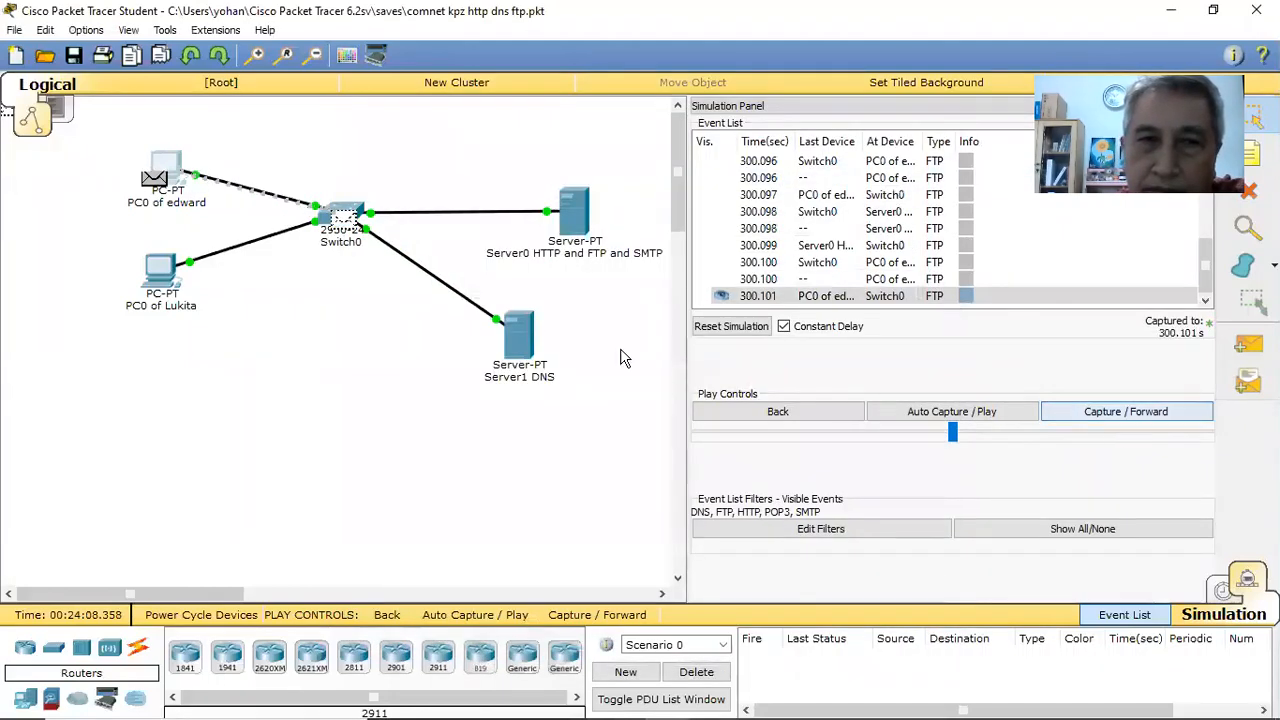
left_click(357, 218)
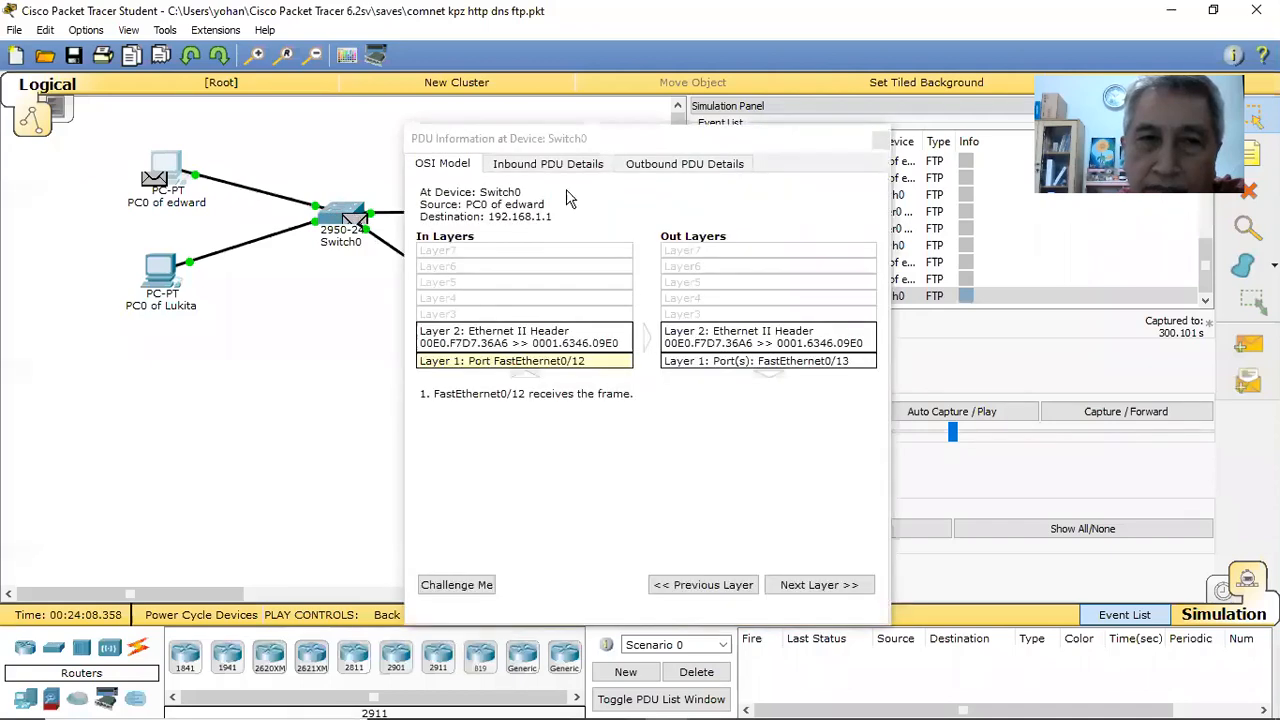
left_click(675, 163)
left_click_drag(866, 290, 860, 500)
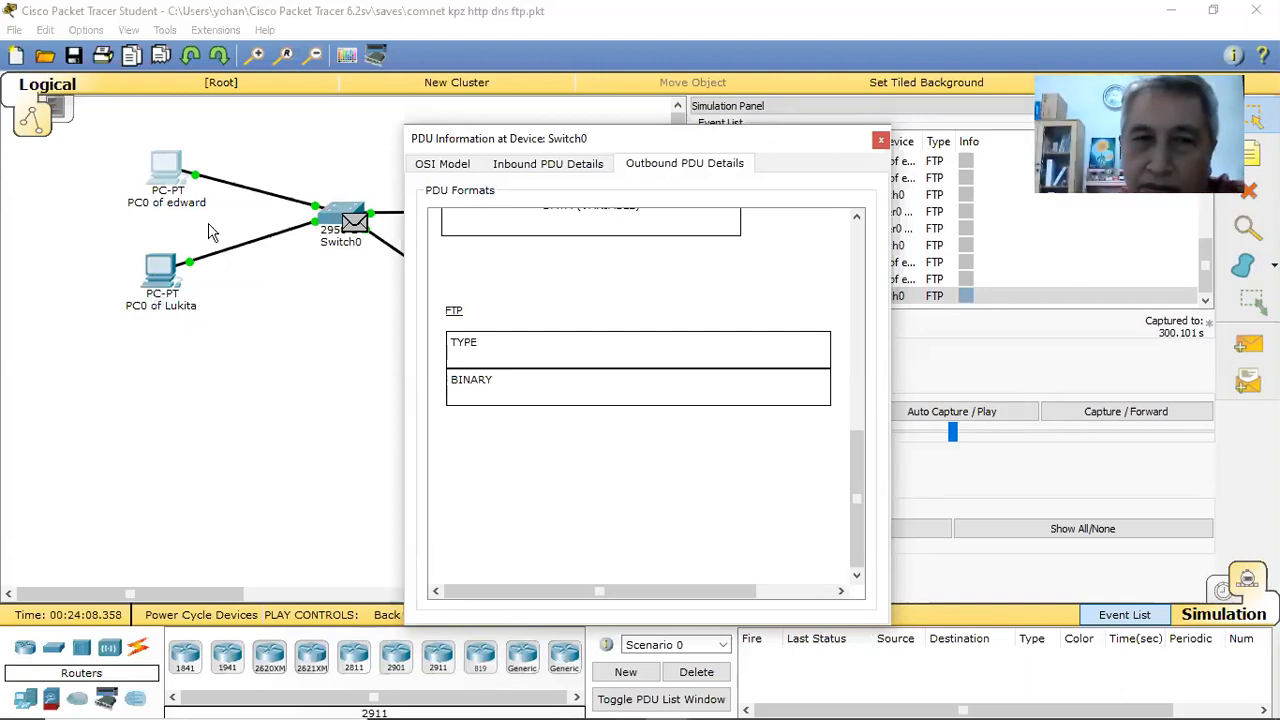
left_click(877, 140)
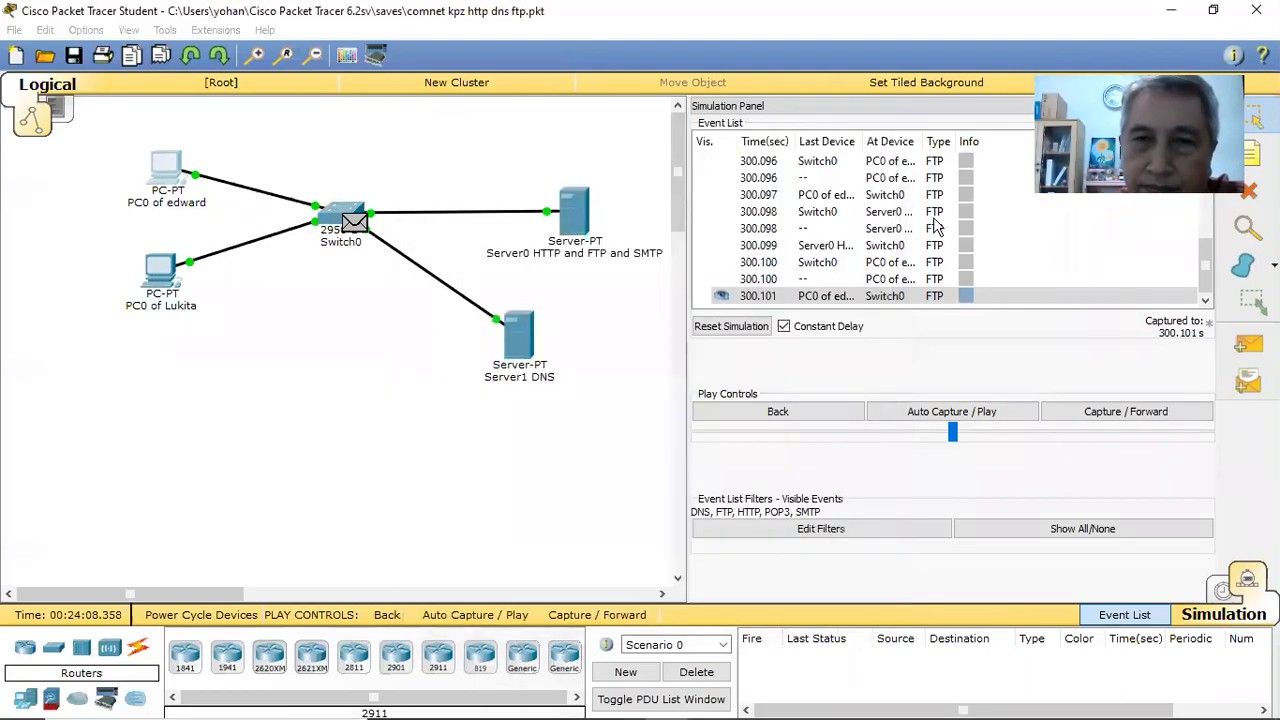
Step: Forward the directory request to Server0 and its reply back to Switch0, and examine the FTP section of the reply's outbound PDU details
left_click(1141, 417)
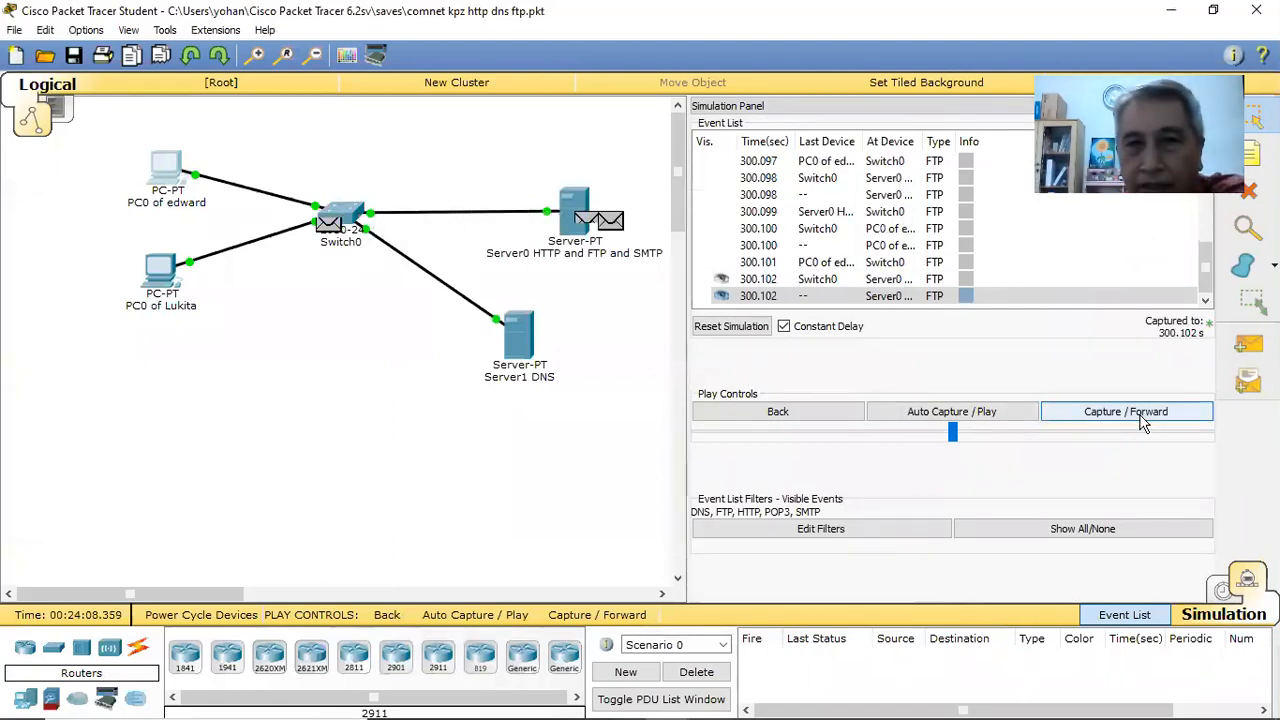
left_click(1141, 417)
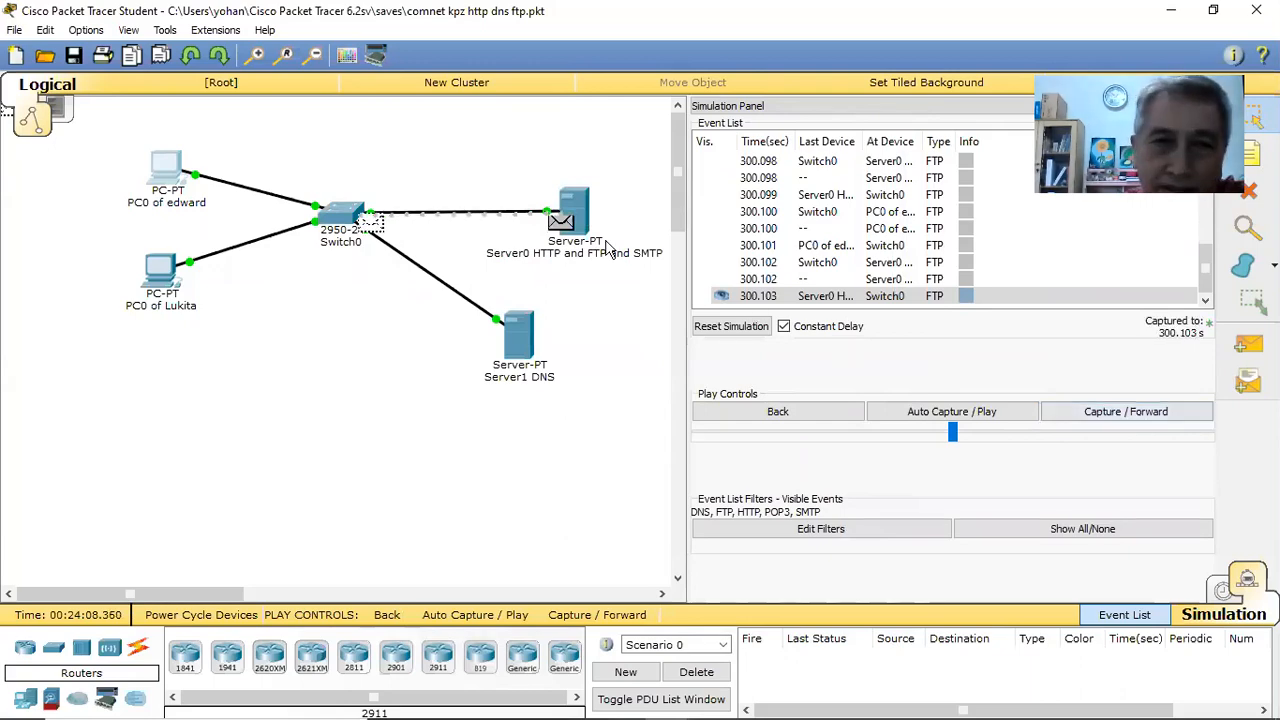
left_click(360, 224)
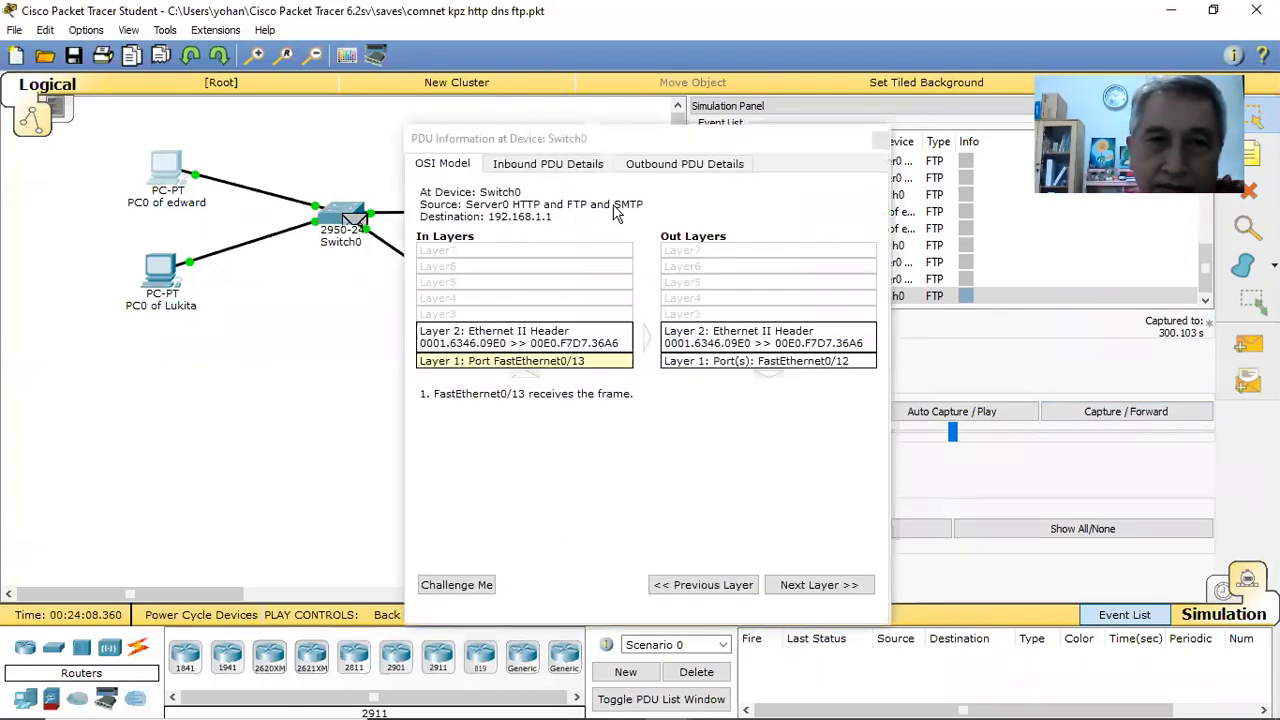
left_click(705, 164)
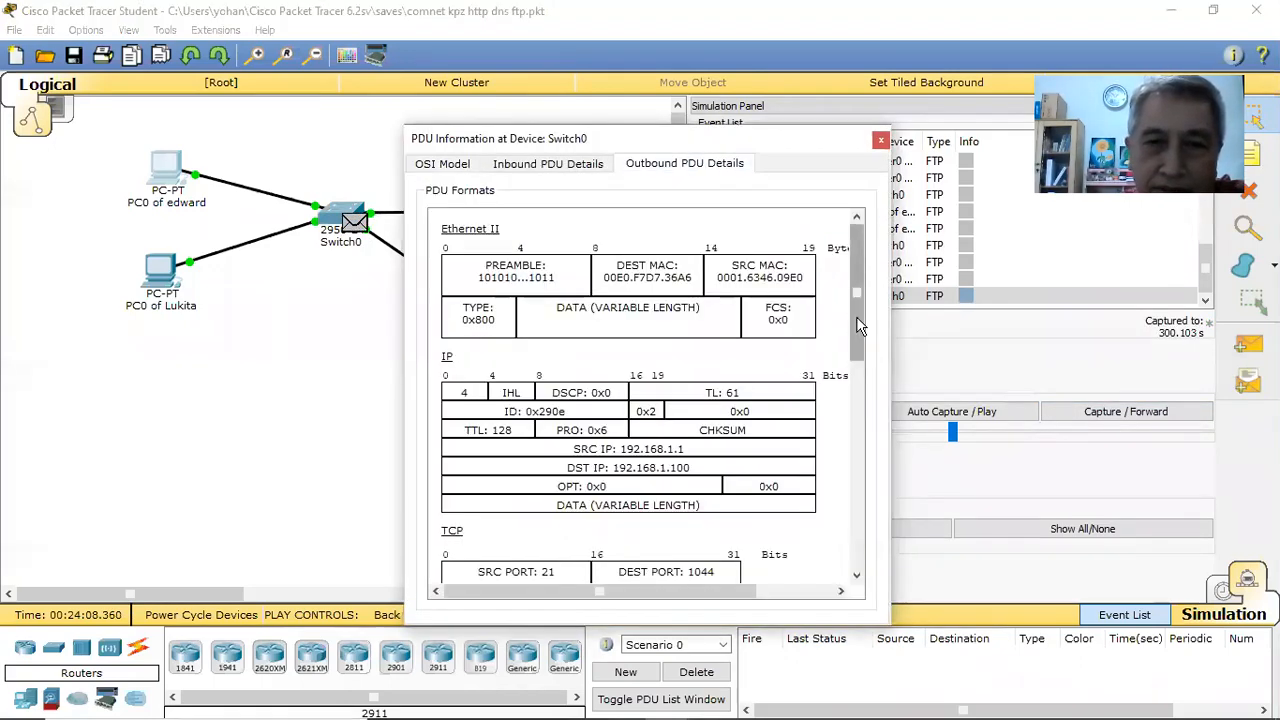
left_click_drag(856, 316, 877, 528)
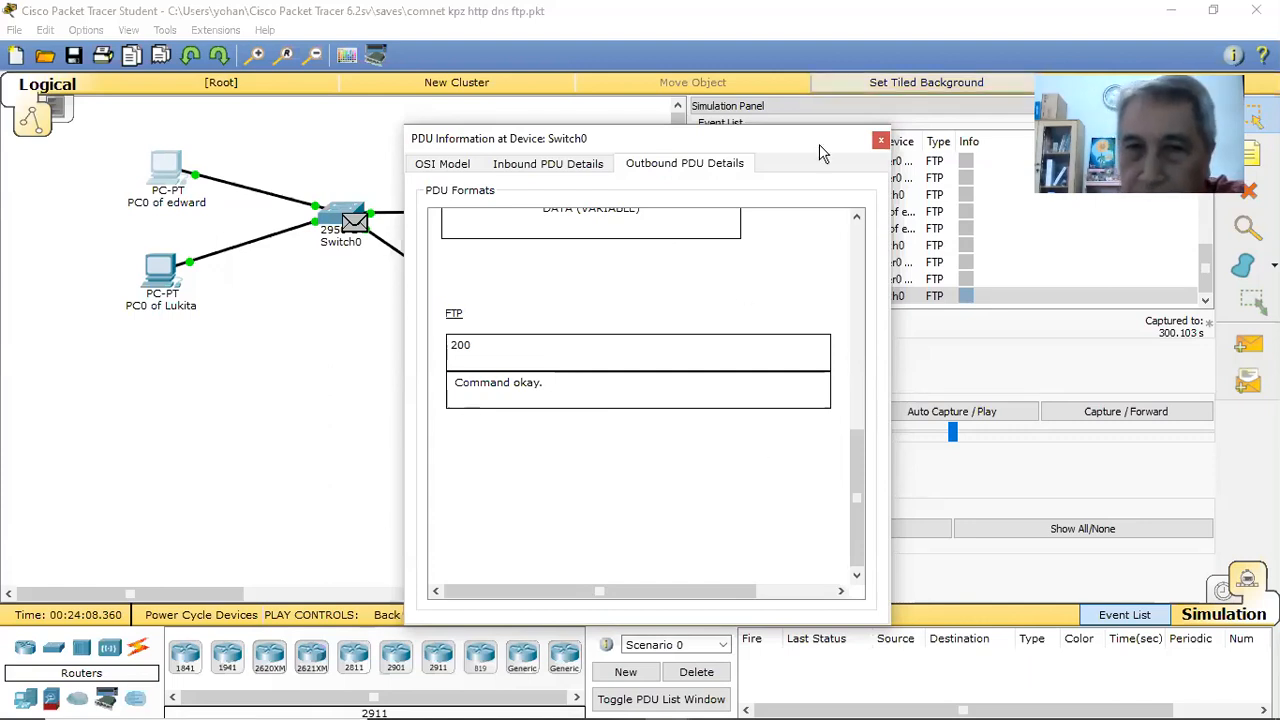
left_click(880, 140)
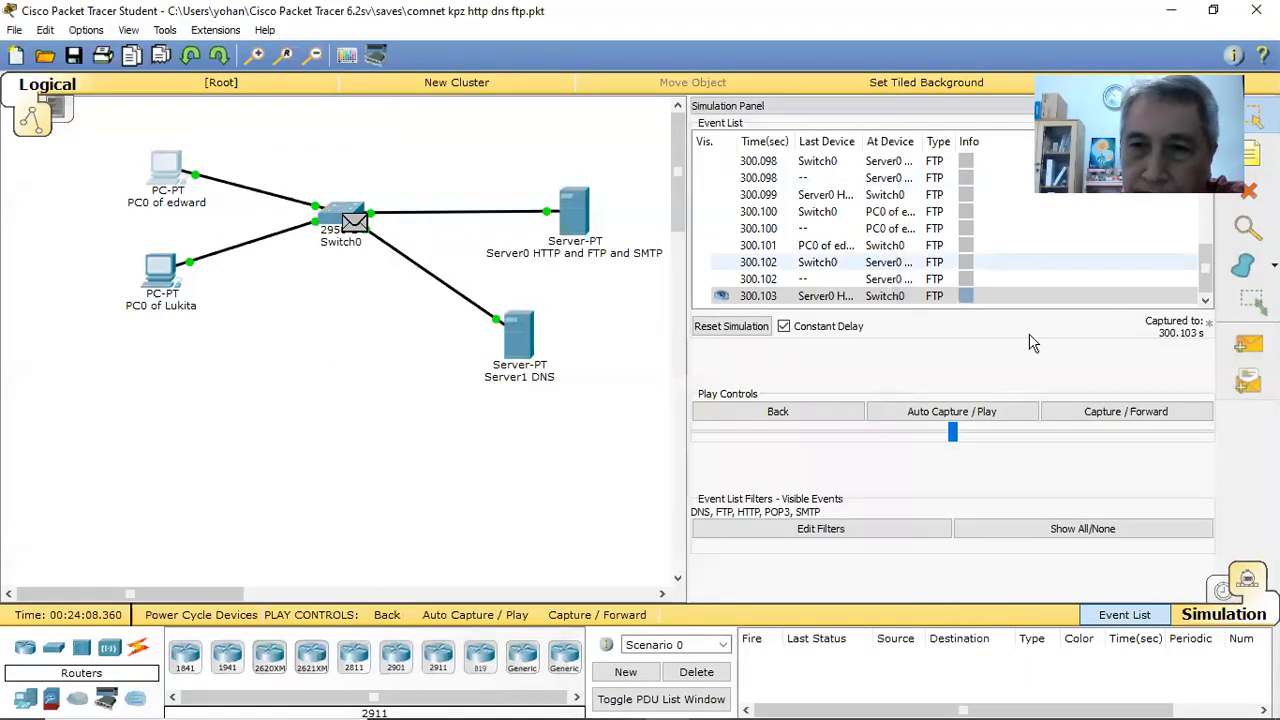
Step: Forward Server0's first reply to the upper PC, check the dir output in its Command Prompt and close the PC's window
left_click(1093, 420)
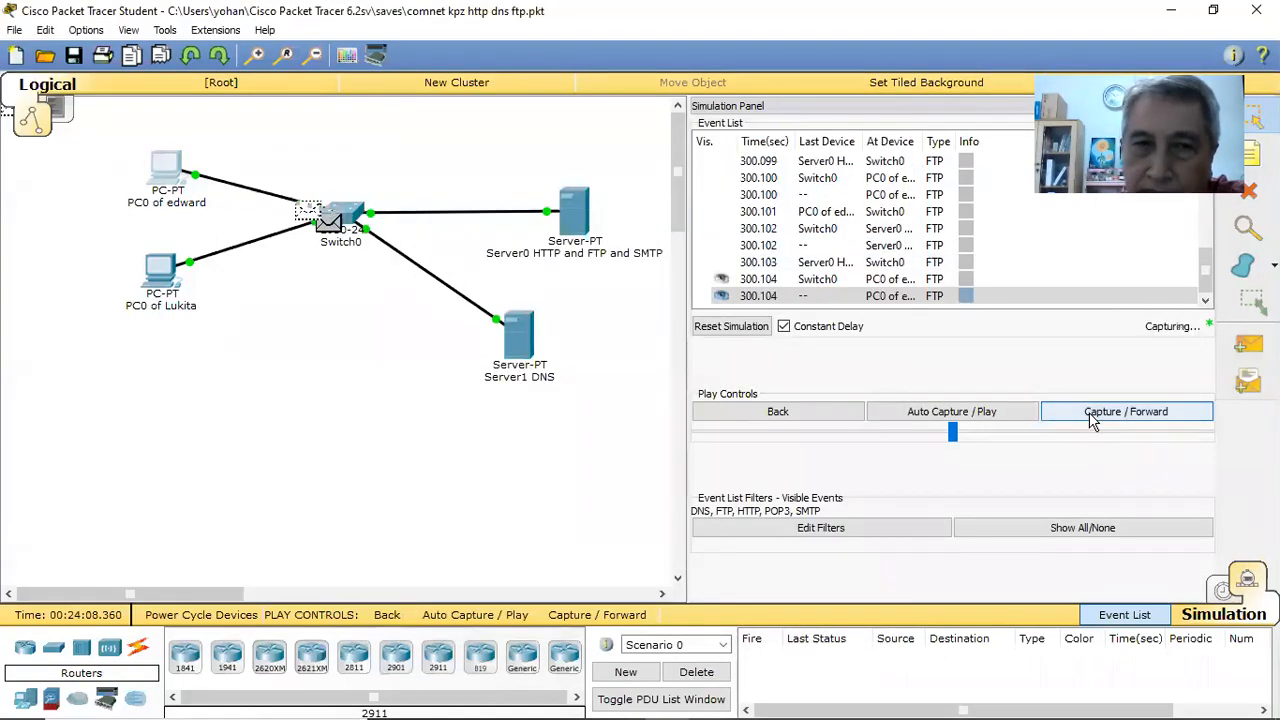
left_click(170, 166)
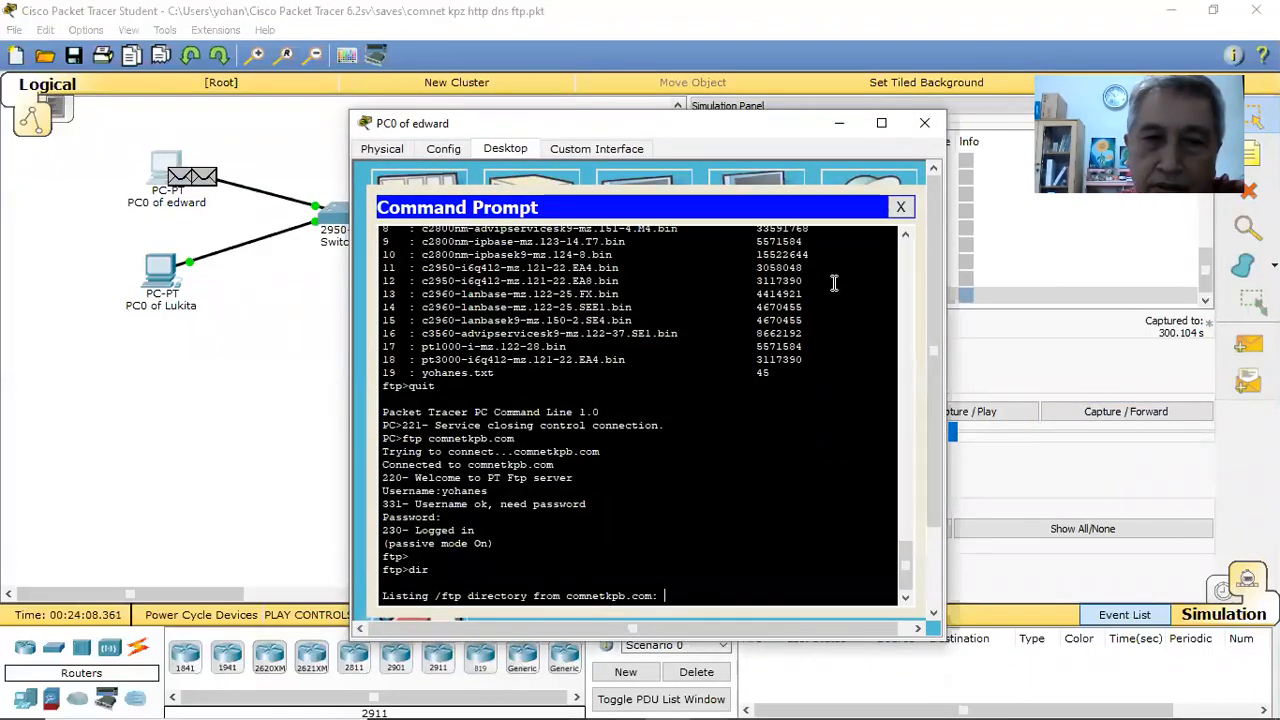
left_click(924, 122)
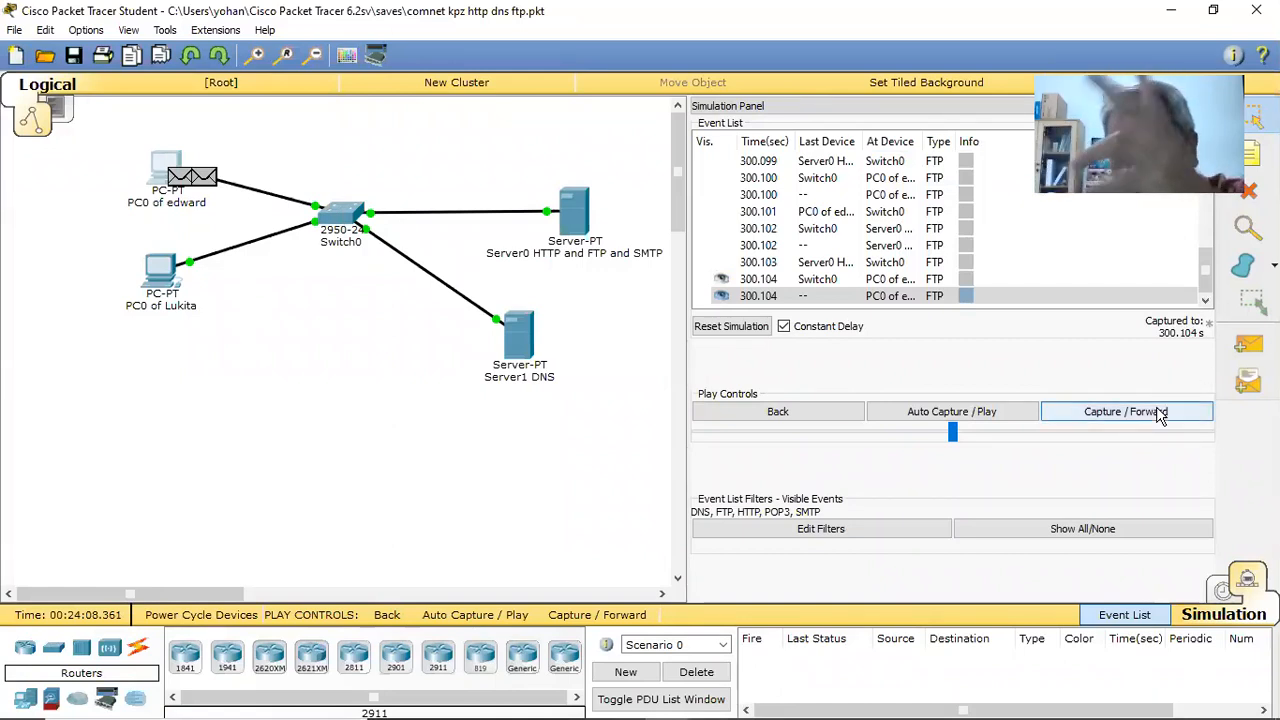
Step: Forward the upper PC's next FTP request to Switch0, and examine the FTP command and TCP destination port in its outbound PDU details
left_click(1157, 412)
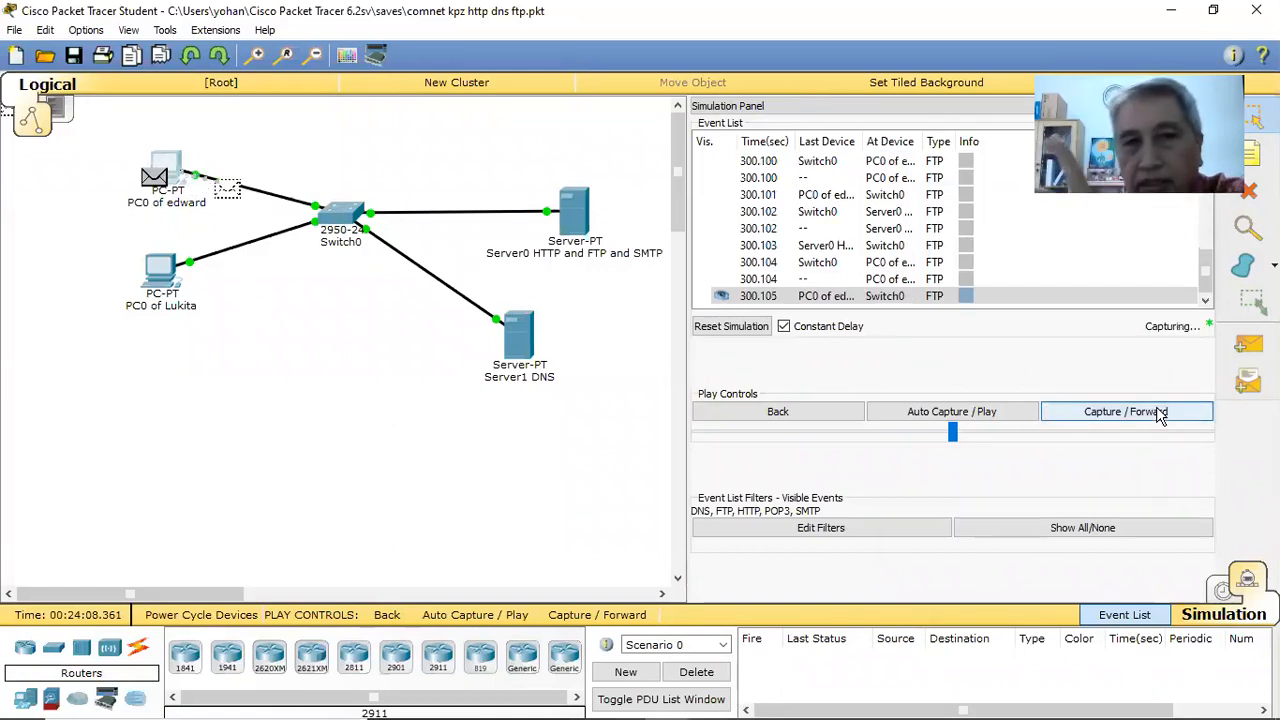
left_click(352, 222)
left_click(650, 166)
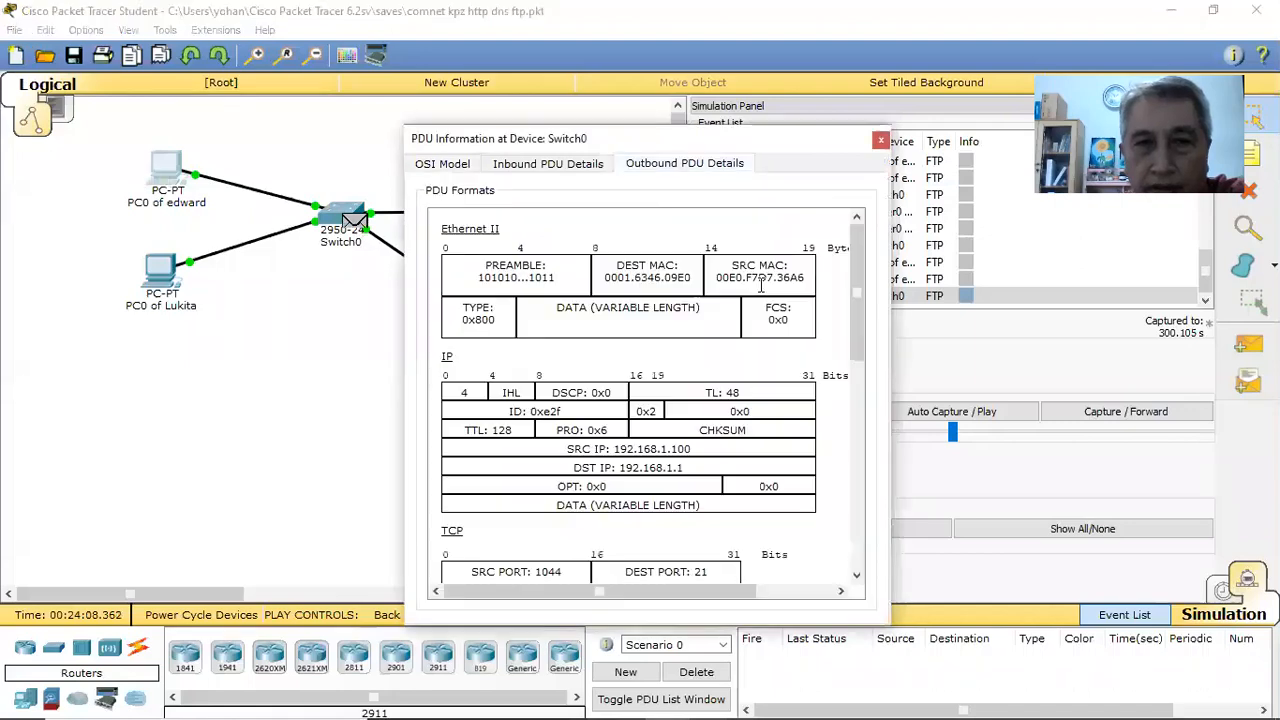
left_click_drag(857, 333, 631, 477)
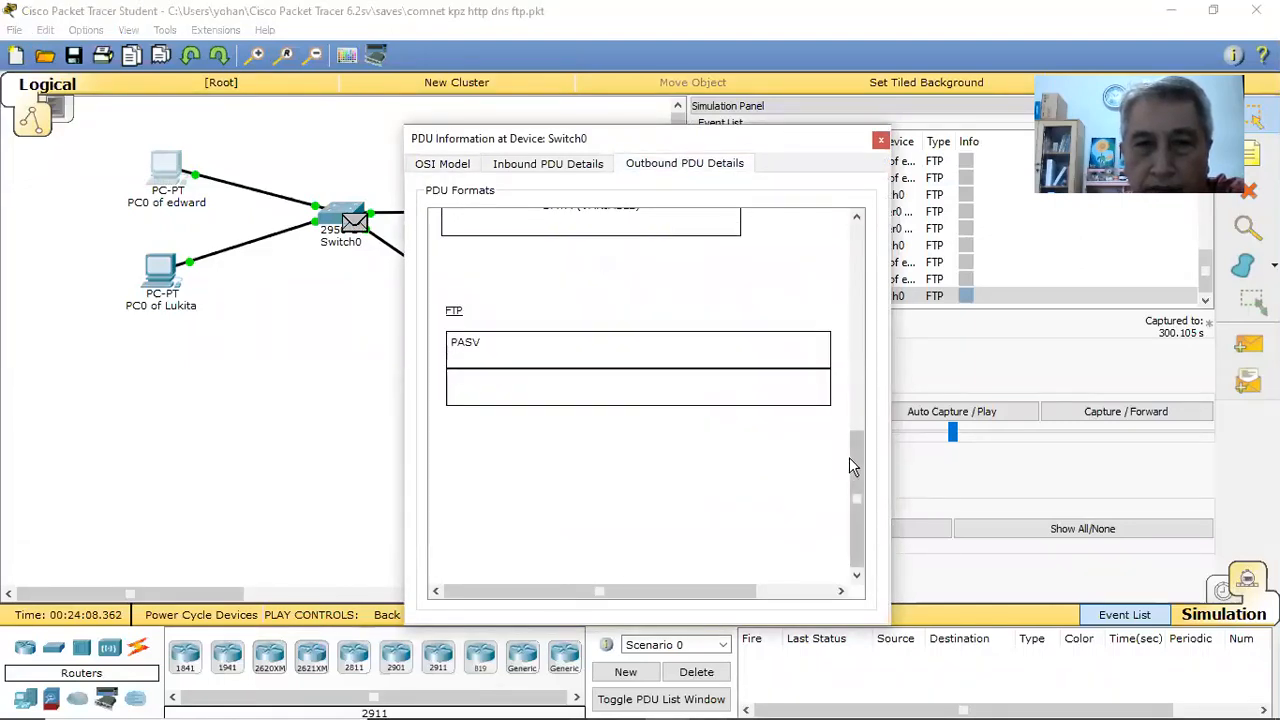
left_click_drag(853, 459, 853, 333)
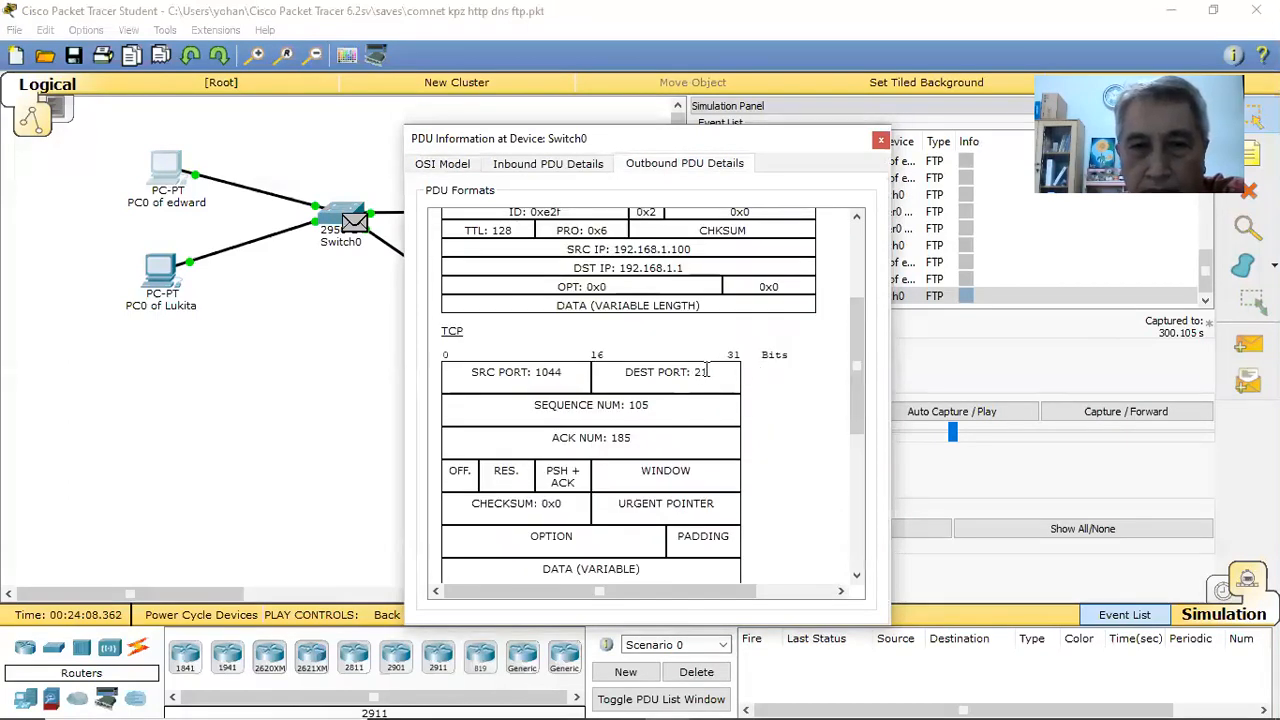
left_click_drag(707, 371, 679, 372)
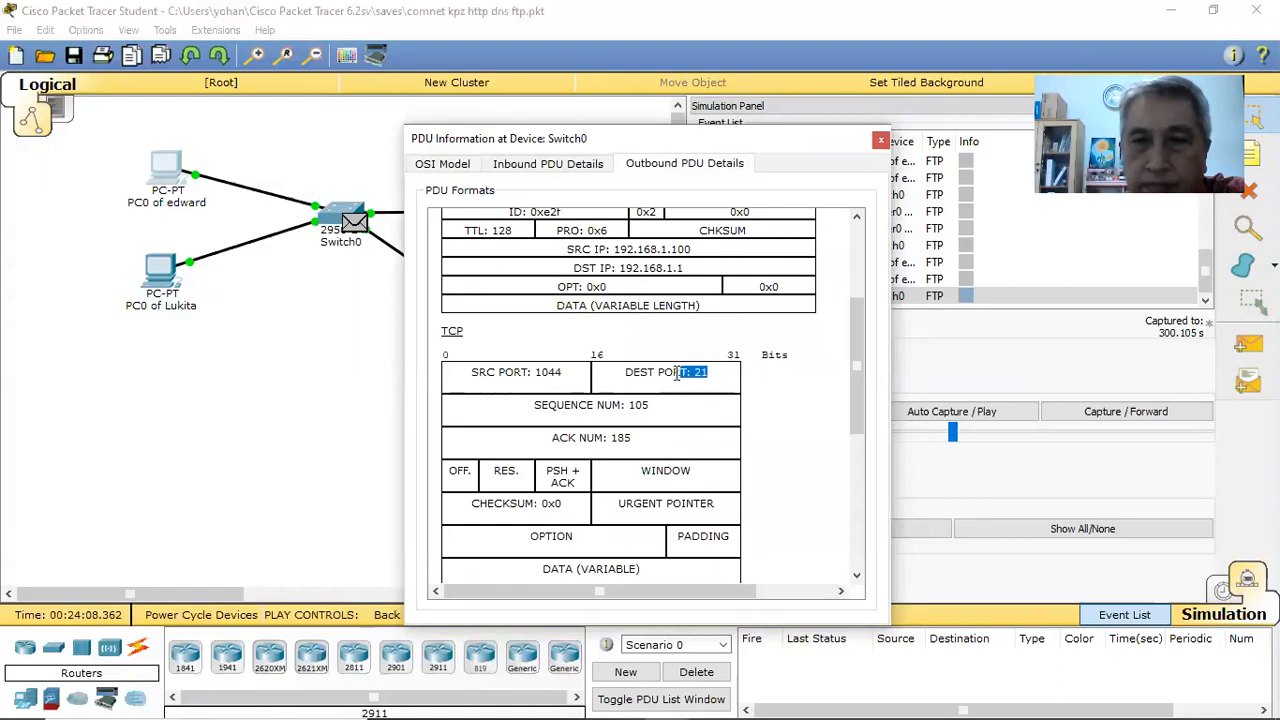
left_click(881, 139)
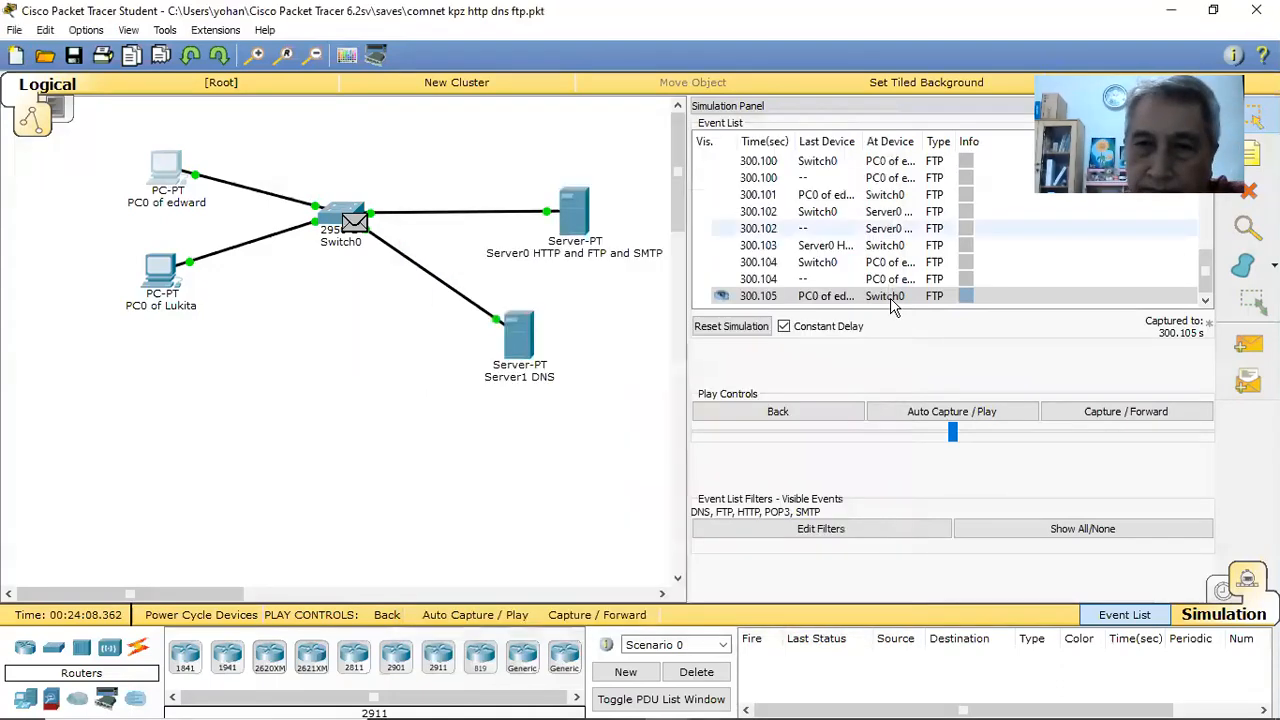
Step: Advance the capture through Server0 back to Switch0, and examine the TCP ports and the FTP reply's address values in the outbound PDU details
left_click(1069, 414)
left_click(1069, 414)
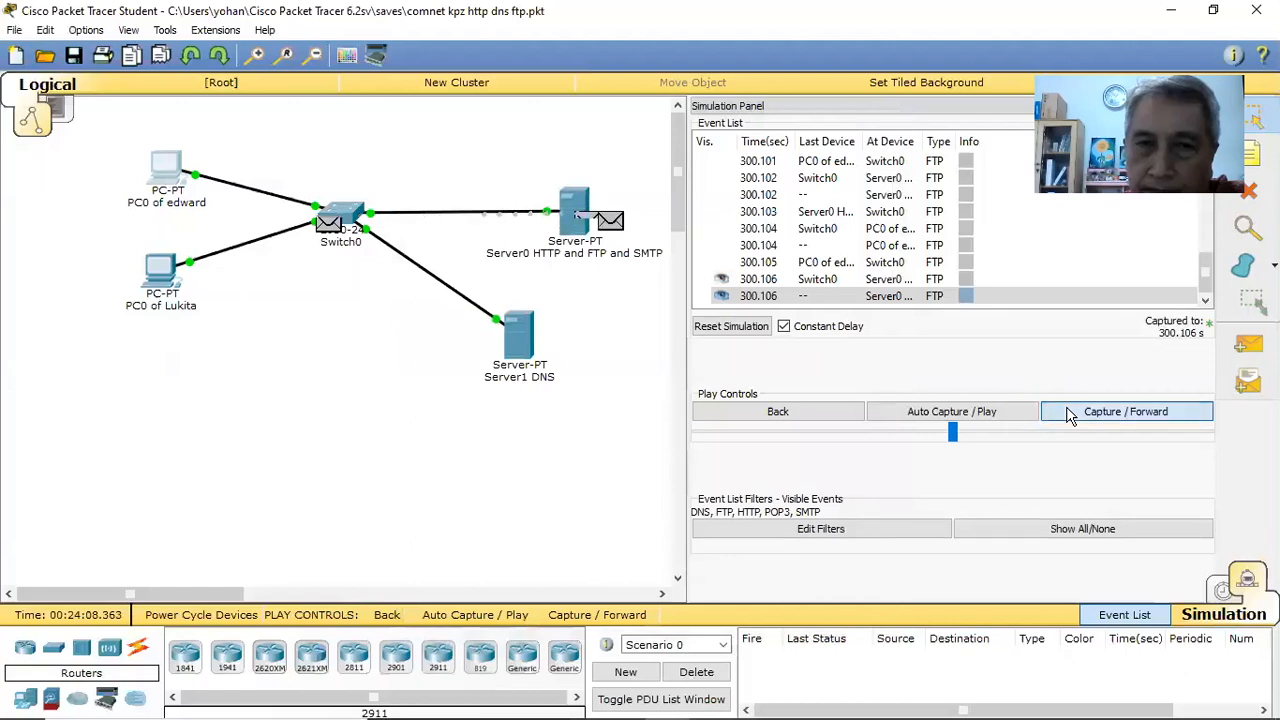
left_click(355, 220)
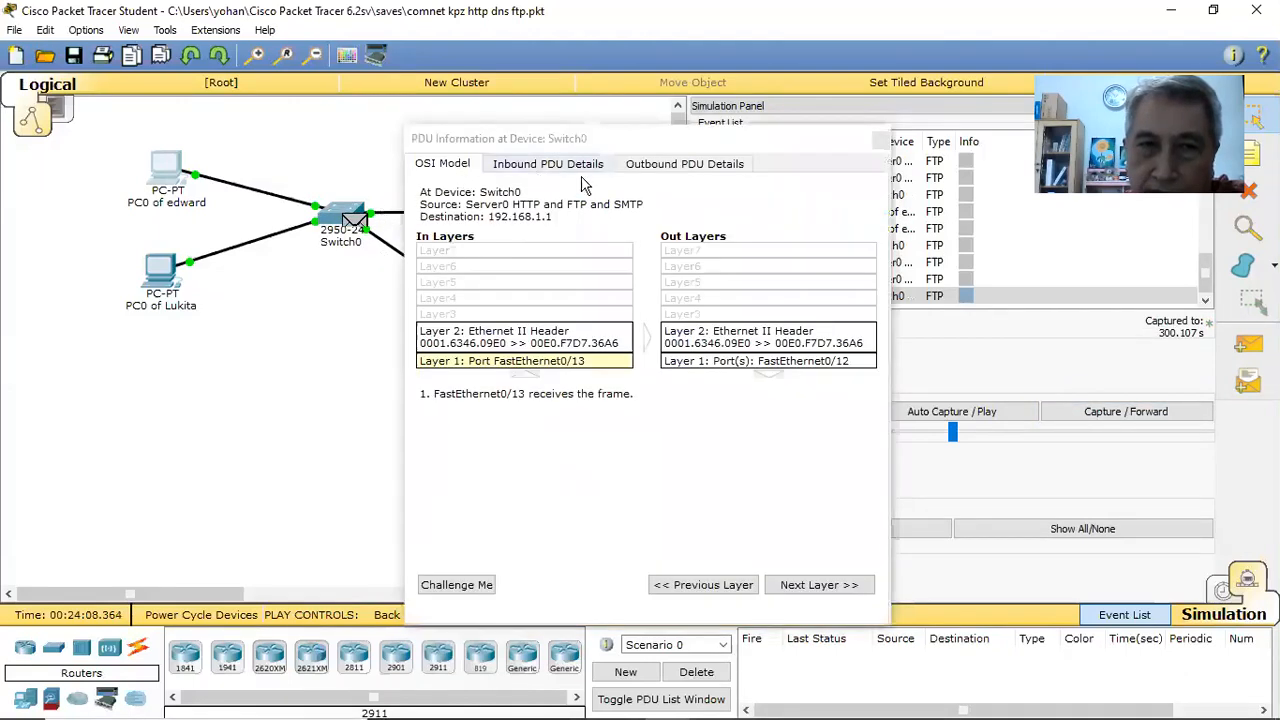
left_click(688, 164)
left_click_drag(856, 312, 860, 430)
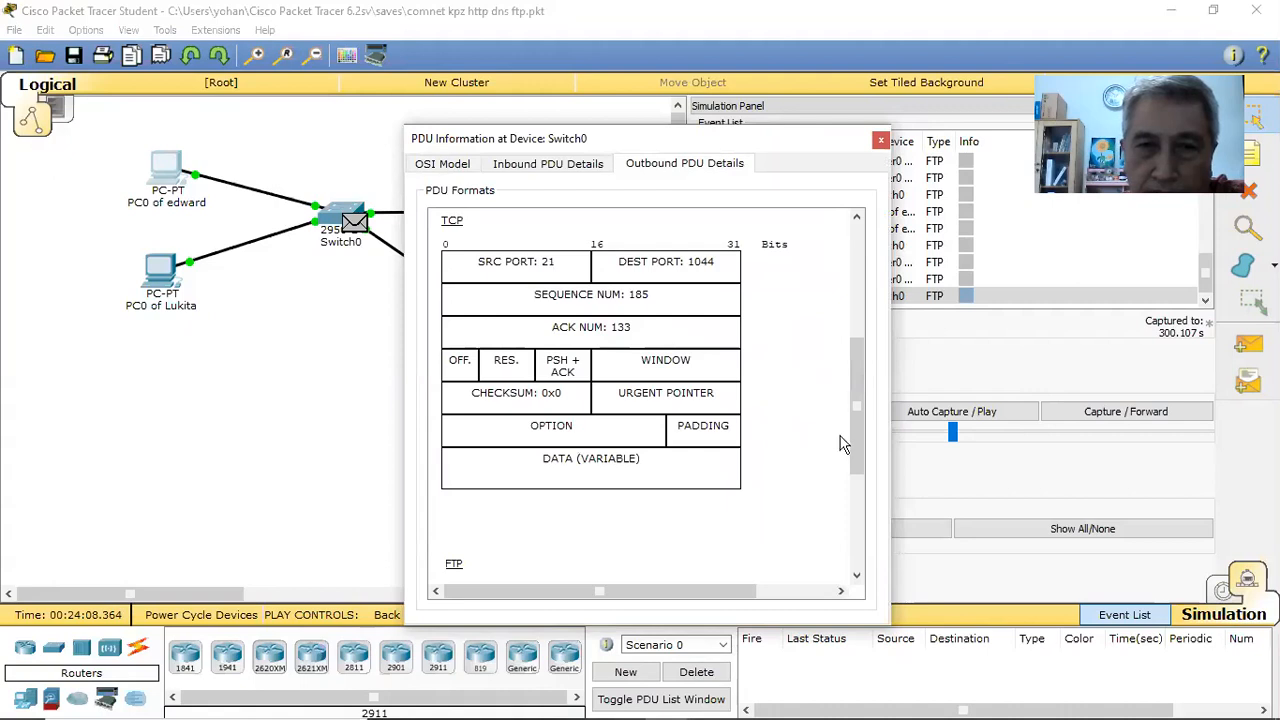
left_click_drag(851, 431, 856, 486)
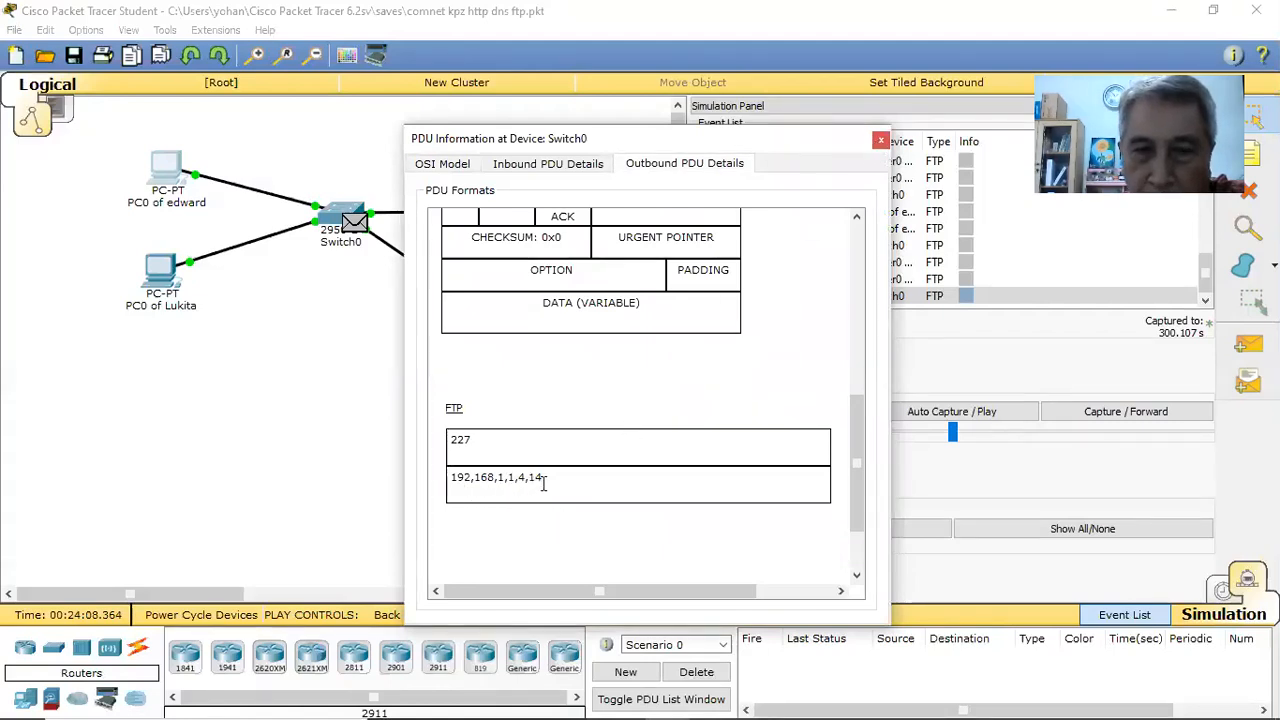
left_click_drag(509, 477, 550, 476)
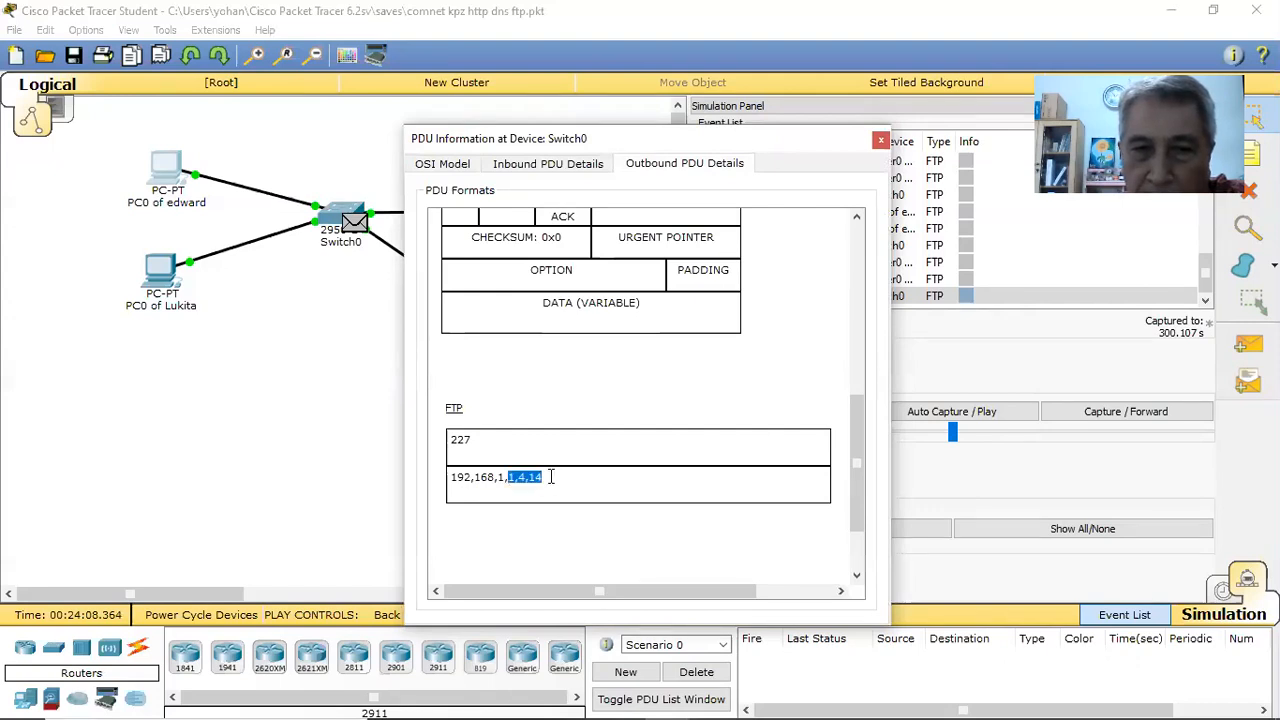
left_click_drag(453, 477, 515, 475)
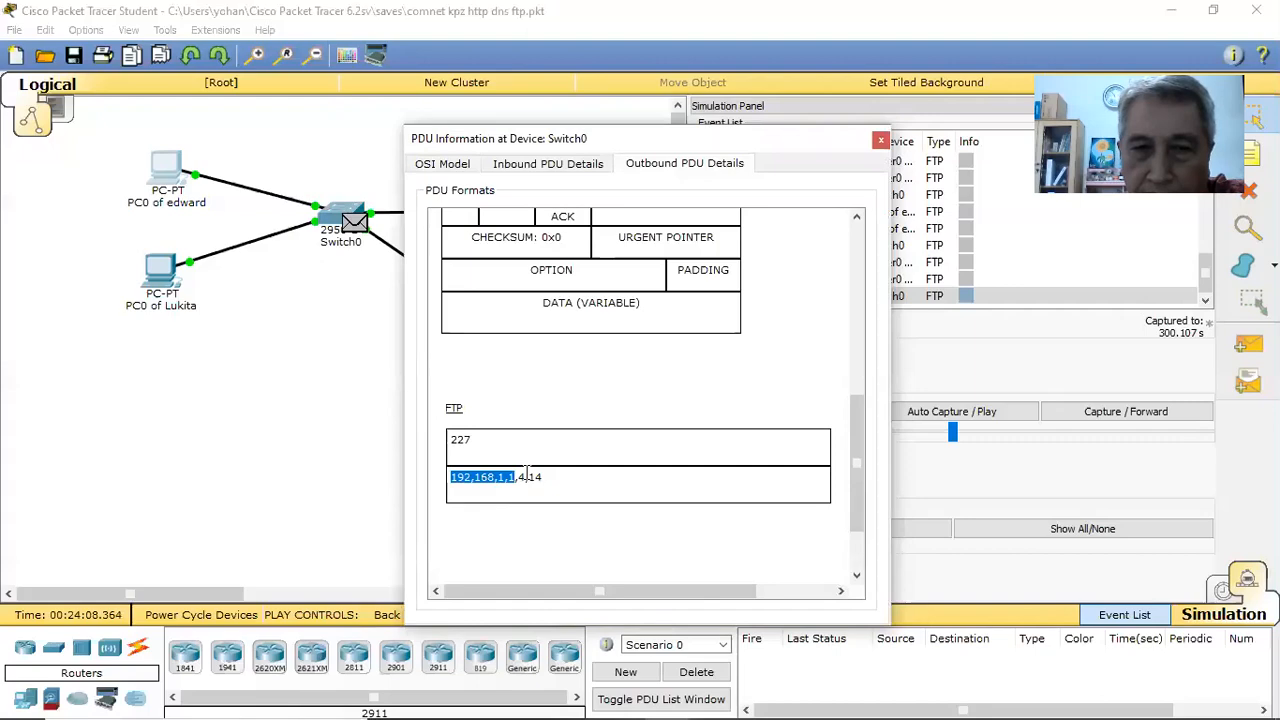
left_click(879, 143)
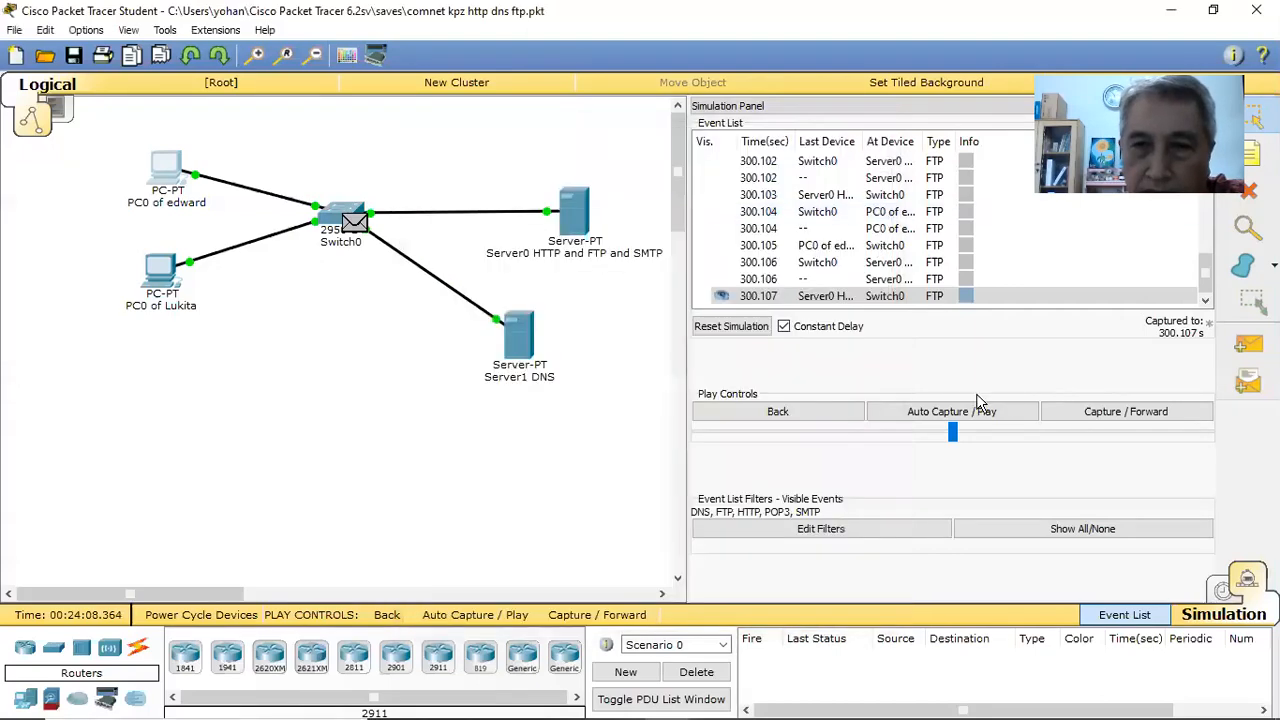
Step: Forward the passive-mode reply to the upper PC, check its Command Prompt for the directory listing and close the PC's window
left_click(1066, 418)
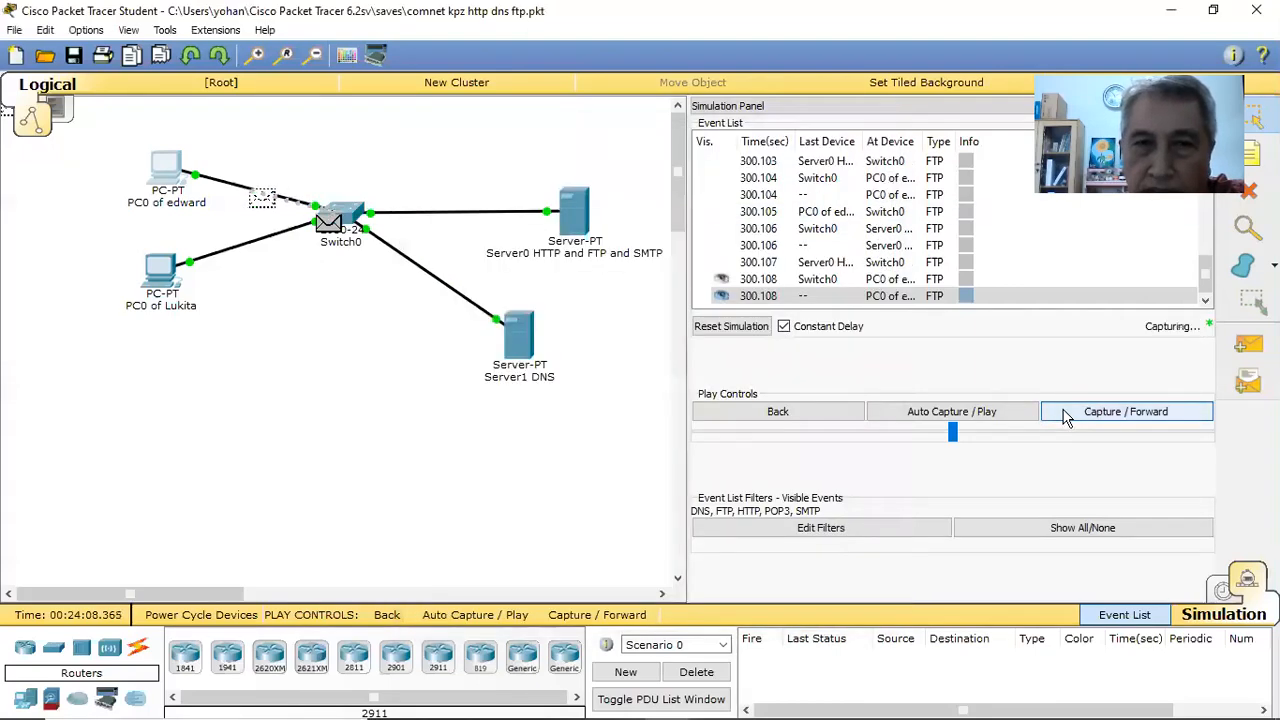
left_click(163, 166)
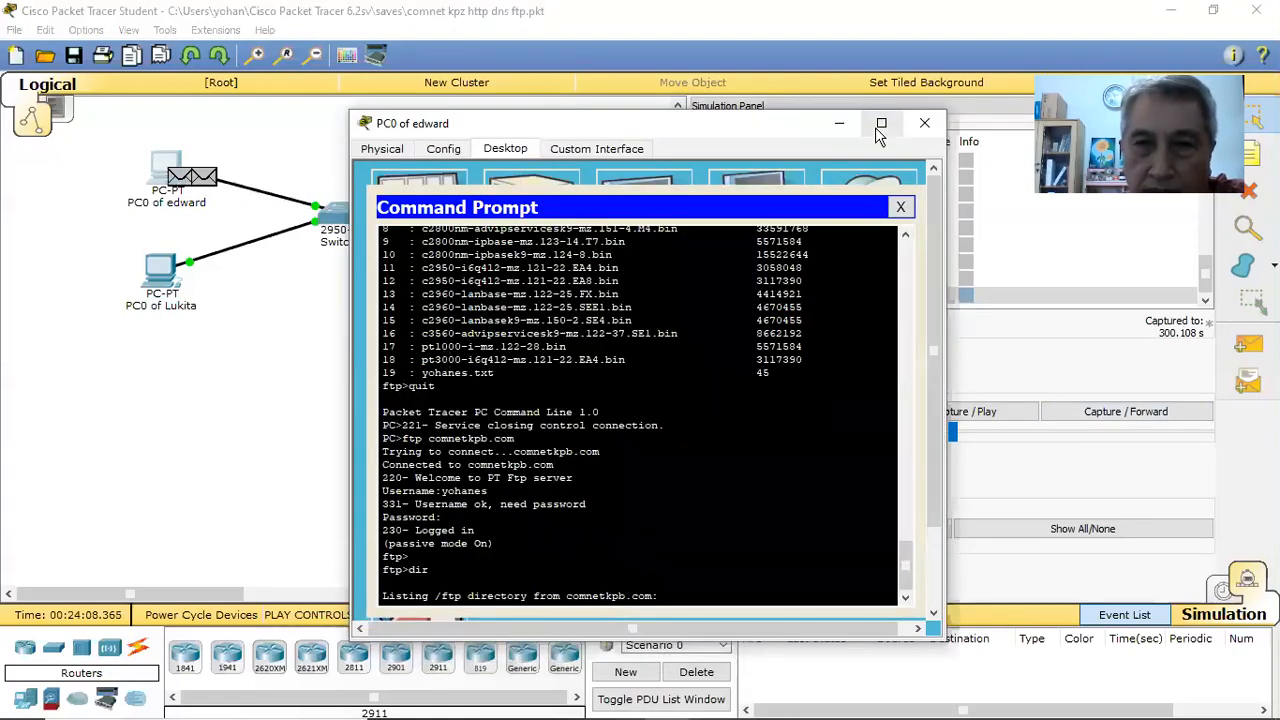
left_click(924, 122)
Step: Advance the capture event by event through the following FTP exchanges up to 300.123 s, and recheck the upper PC's Command Prompt
left_click(1125, 411)
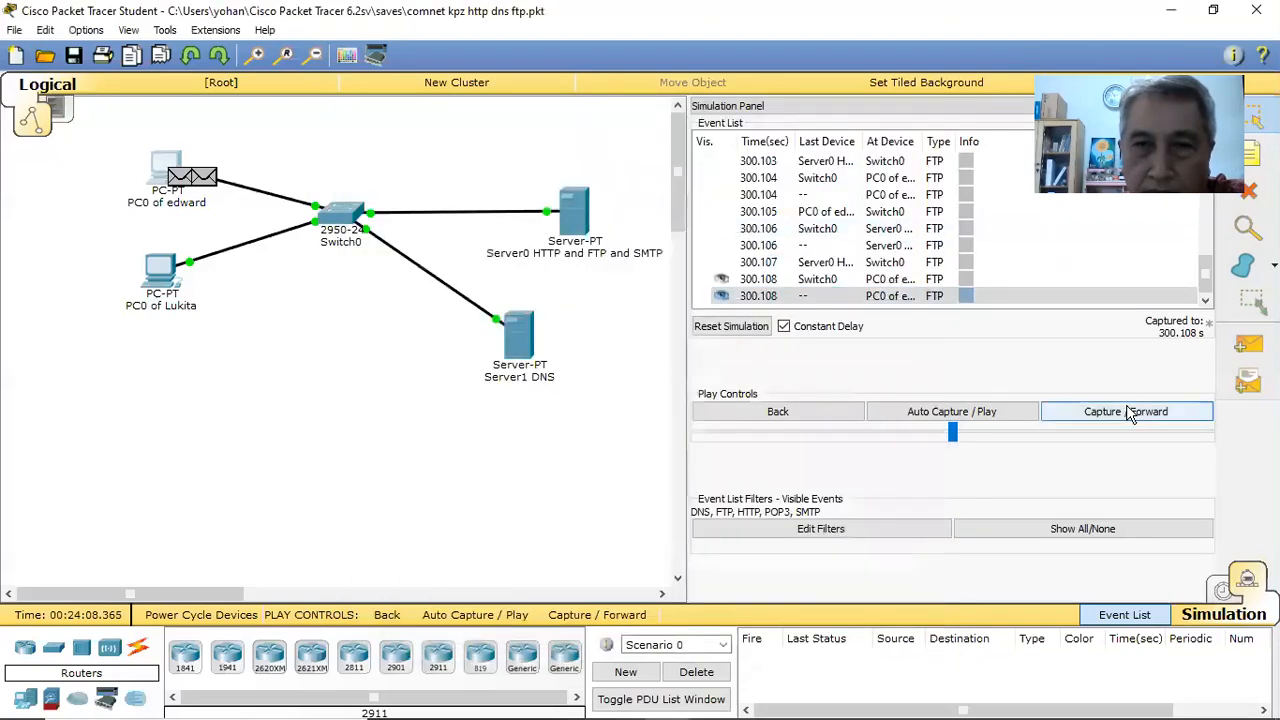
left_click(1128, 412)
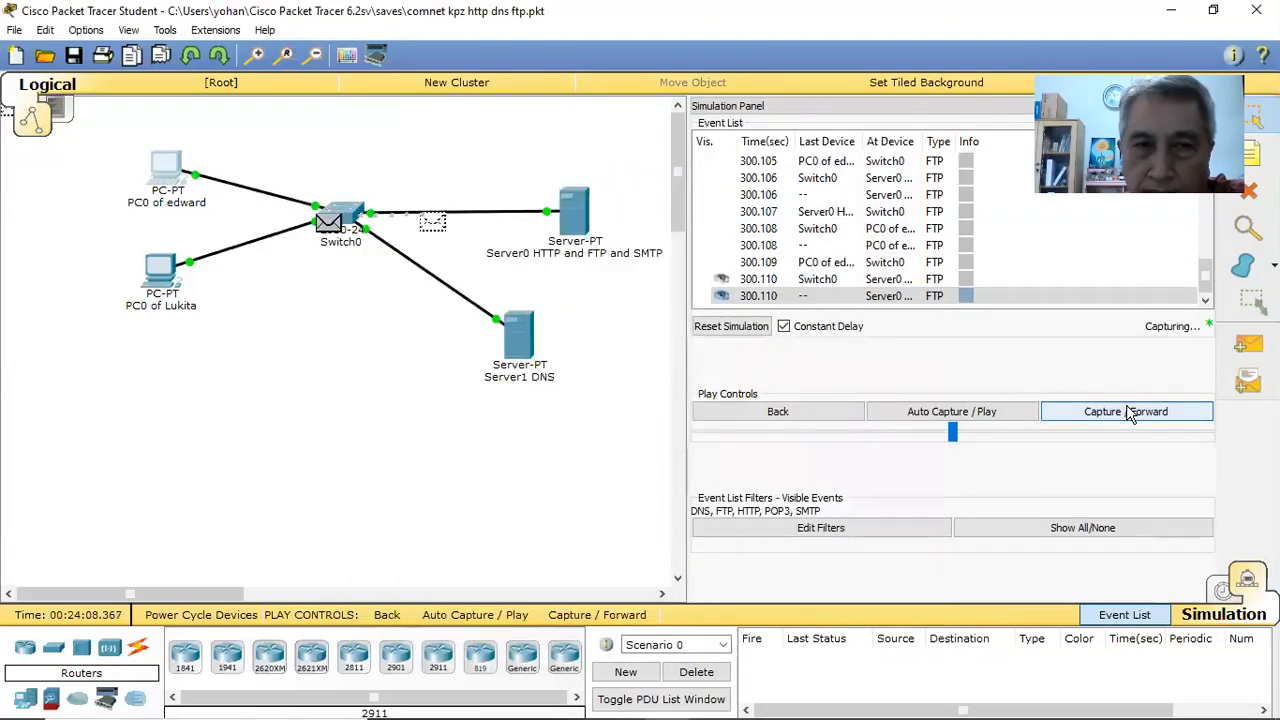
left_click(1128, 412)
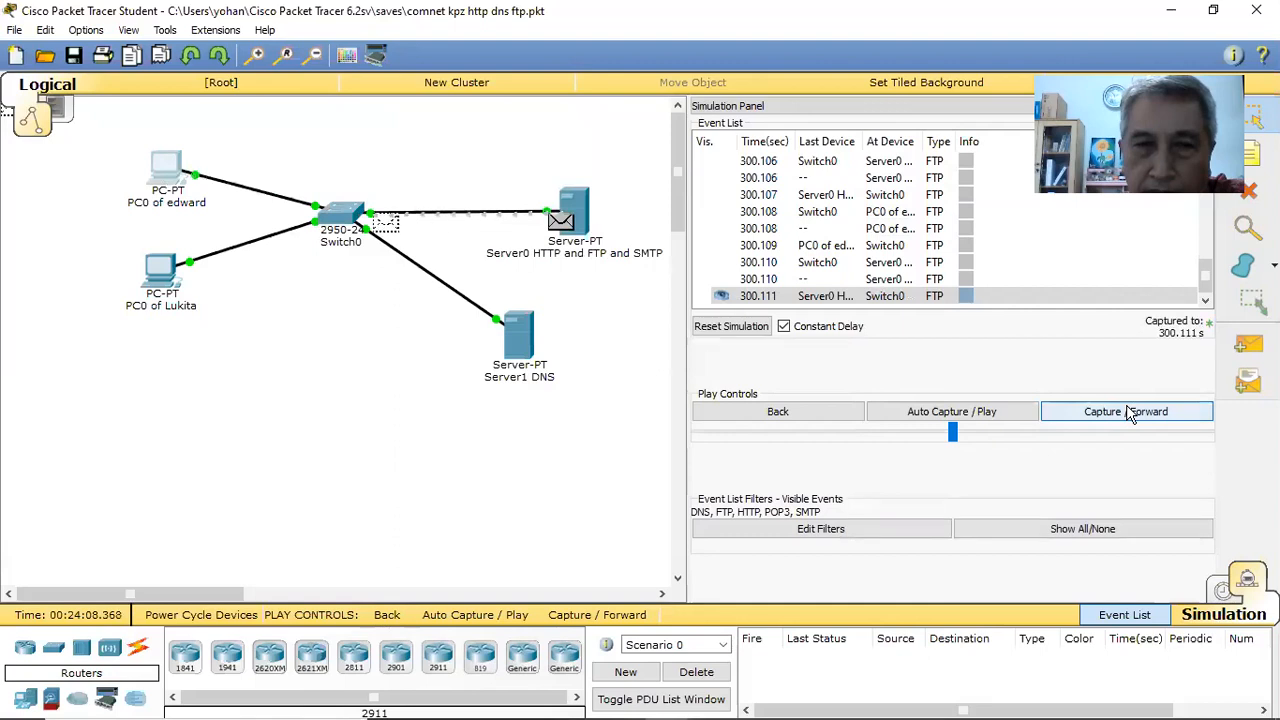
left_click(1128, 412)
left_click(1128, 412)
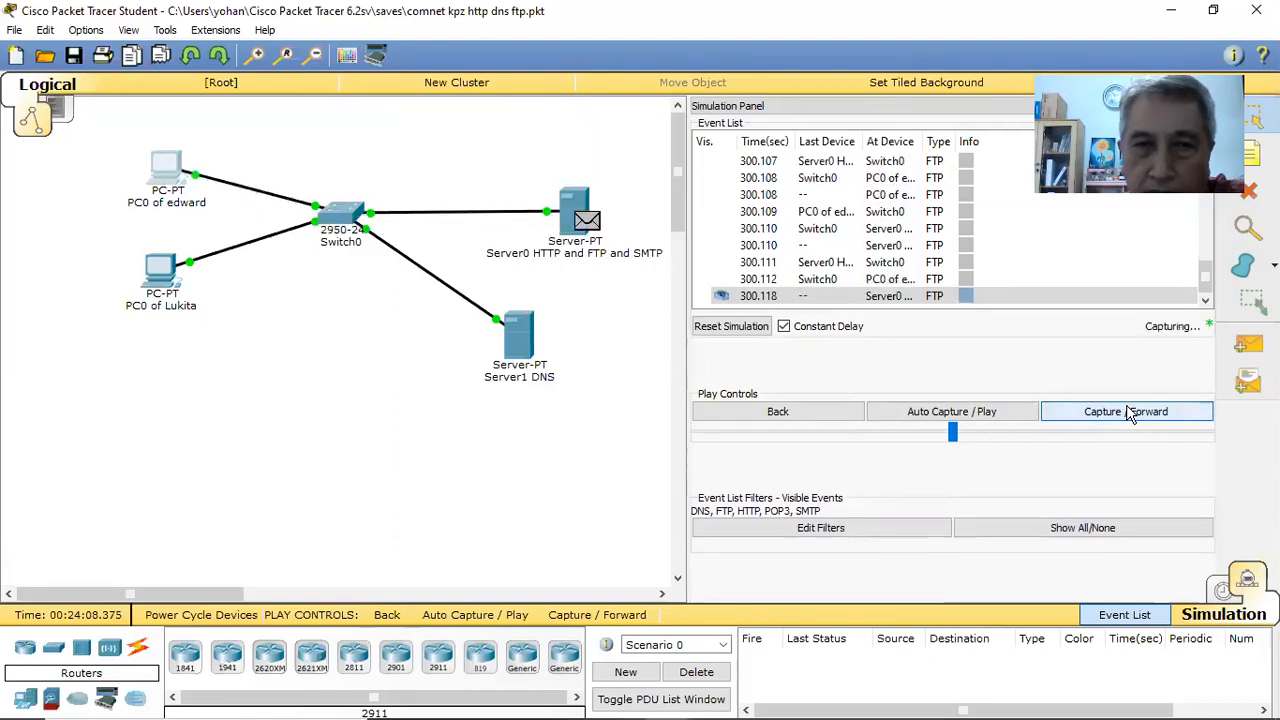
left_click(1128, 412)
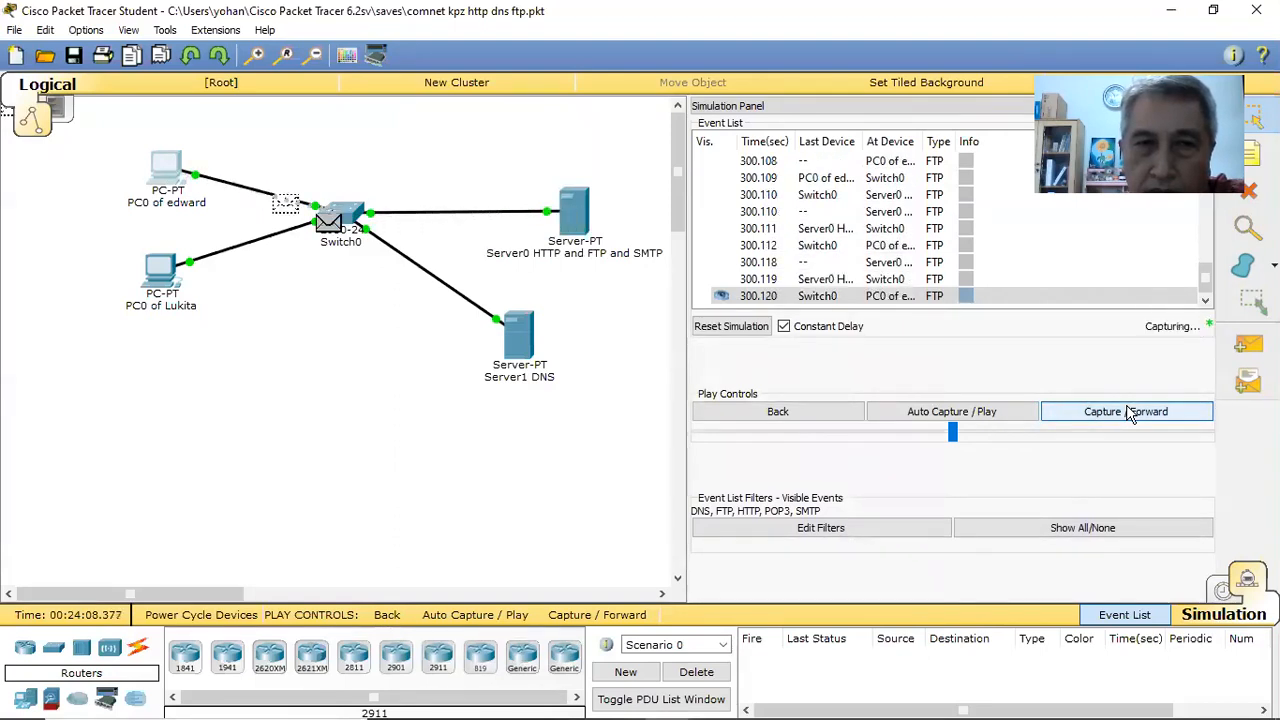
left_click(1128, 412)
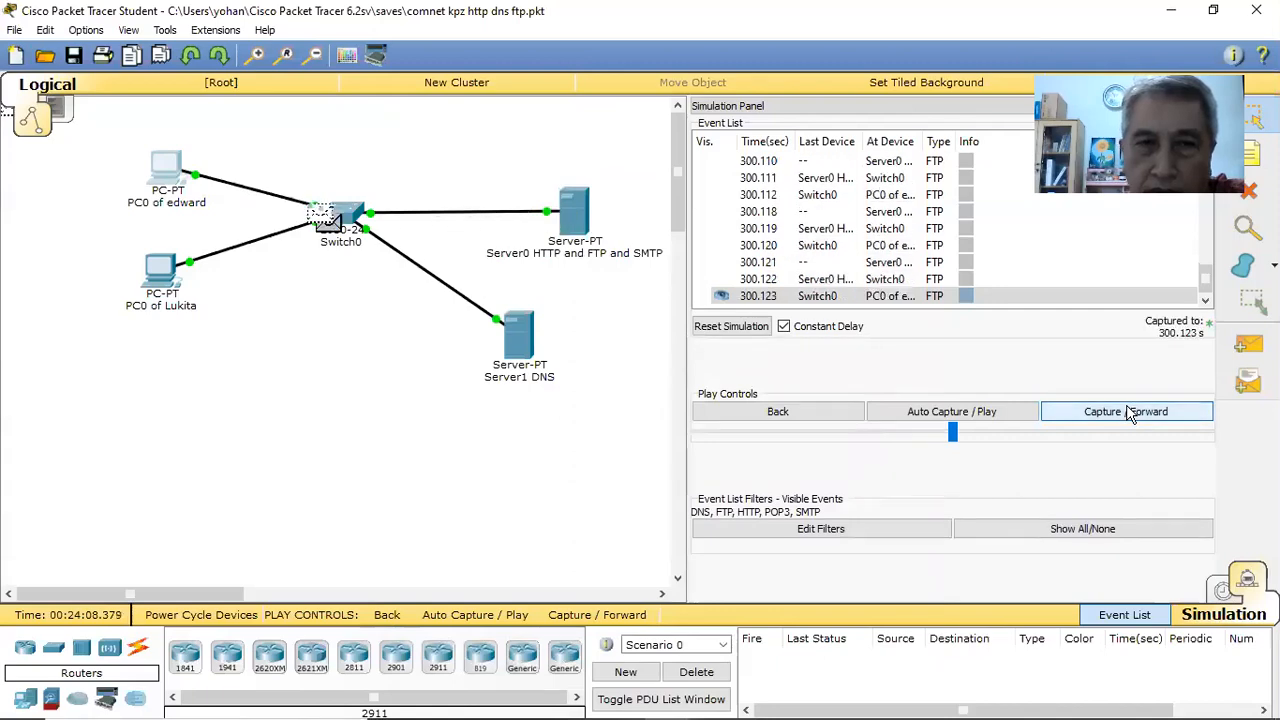
left_click(166, 170)
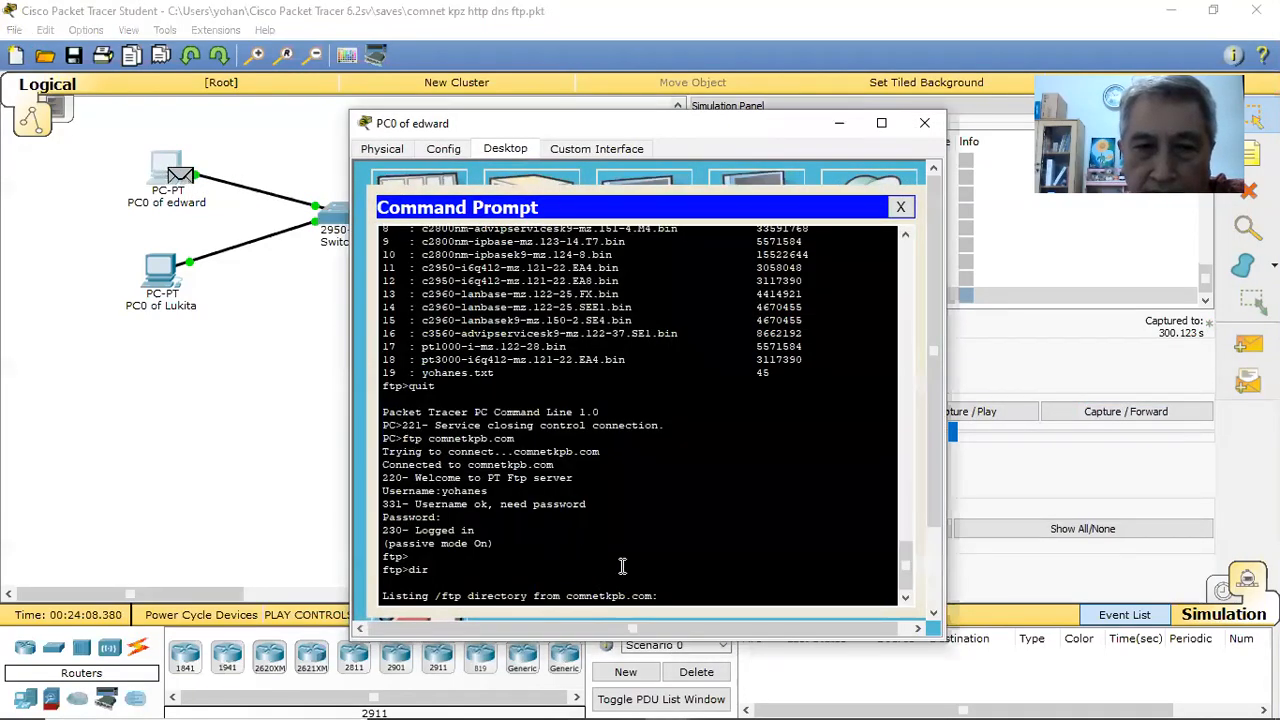
left_click(839, 123)
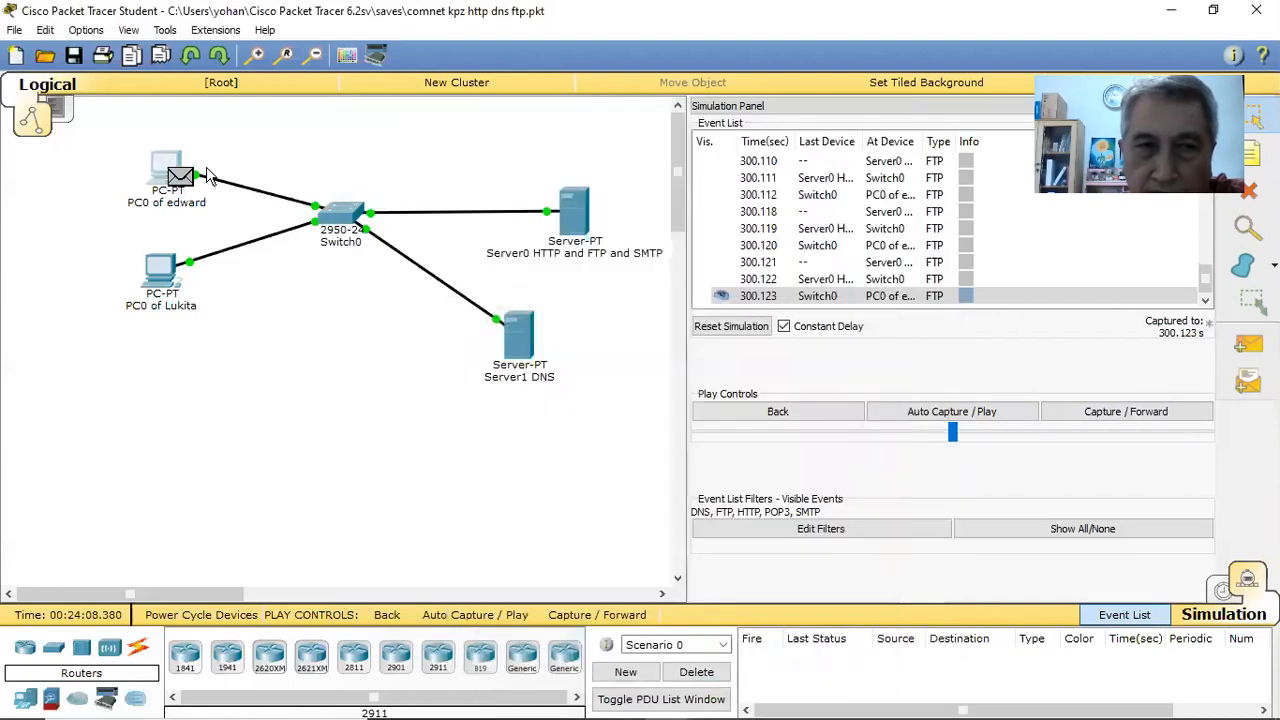
Step: Advance the capture through the remaining FTP data events up to 300.128 s and continue capturing beyond them
left_click(1145, 415)
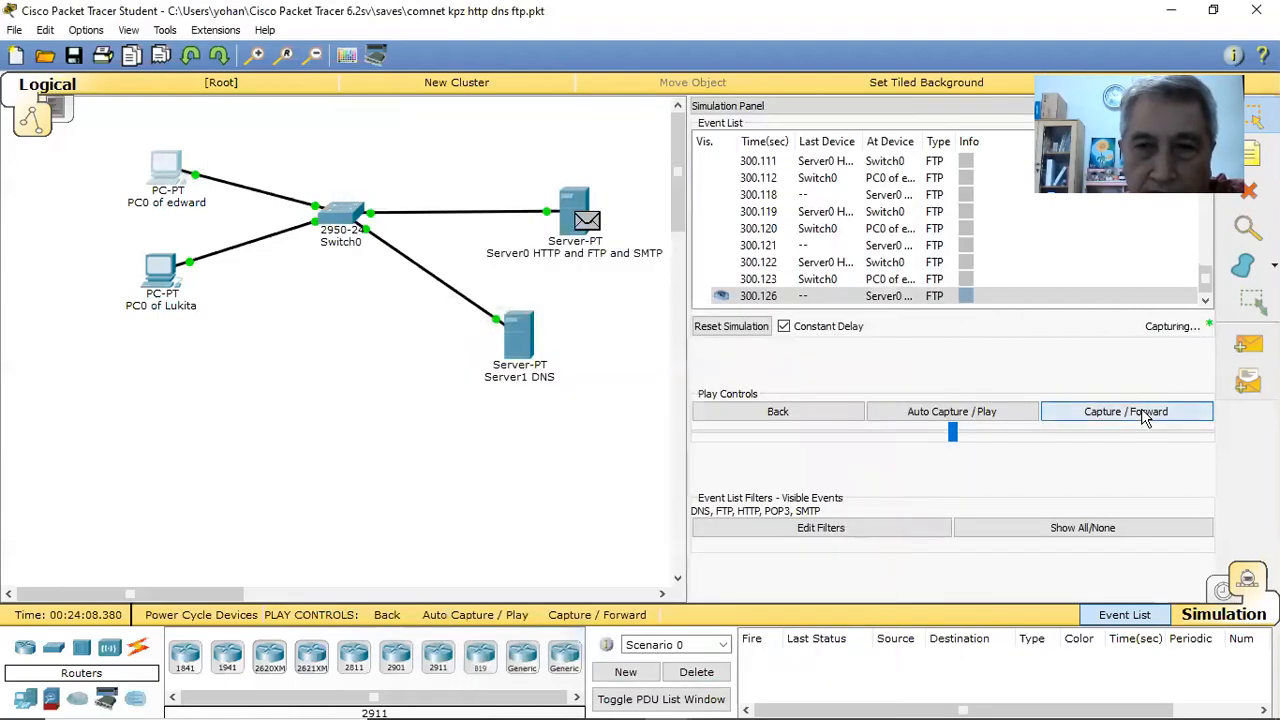
left_click(1145, 415)
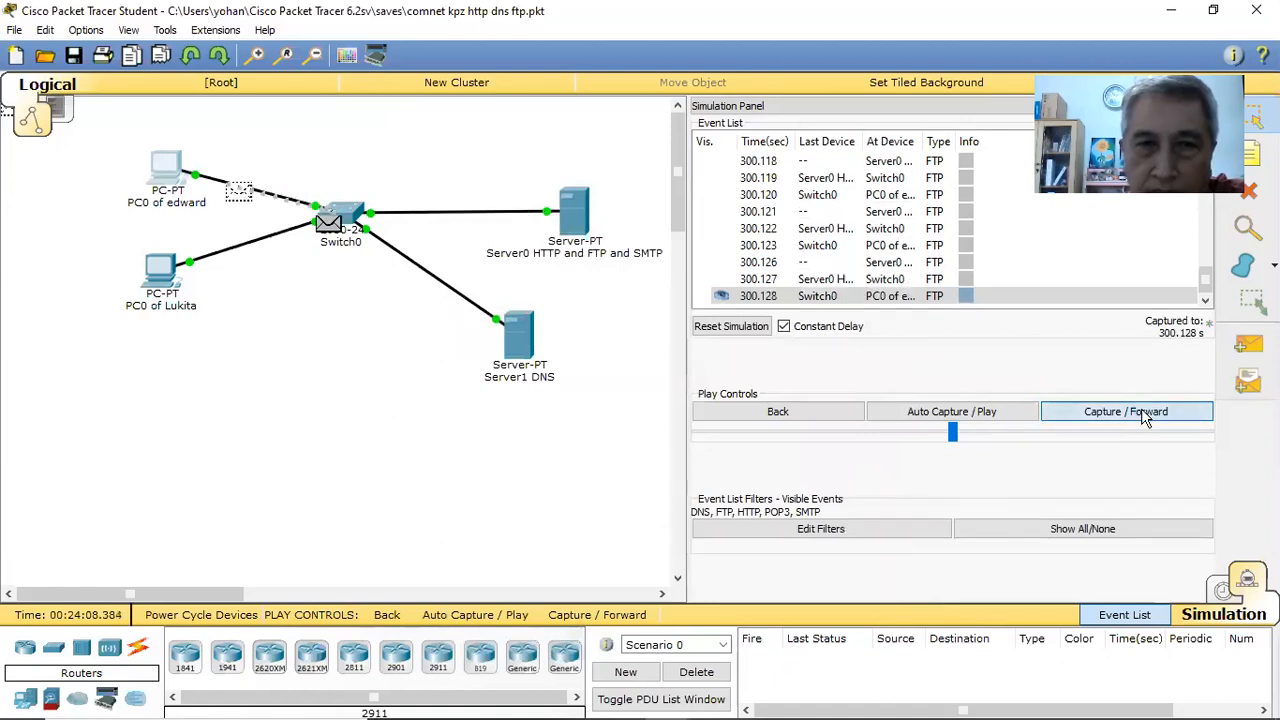
left_click(1145, 415)
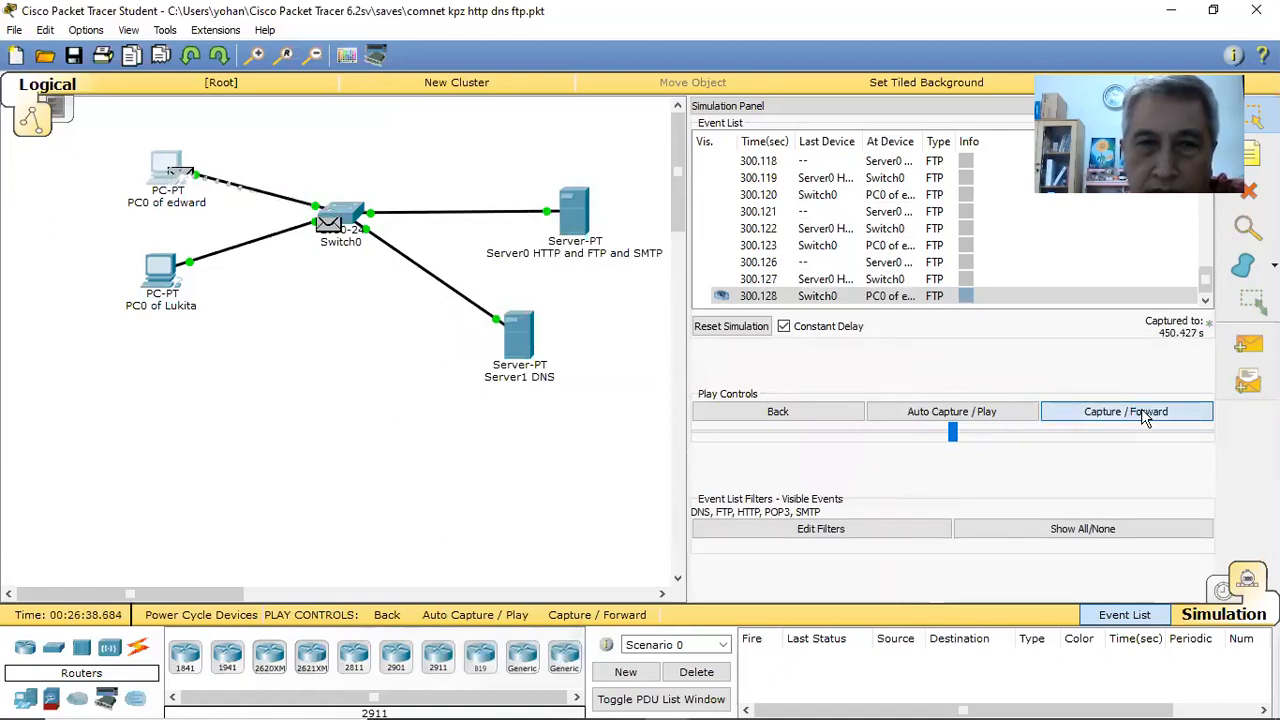
left_click(1145, 415)
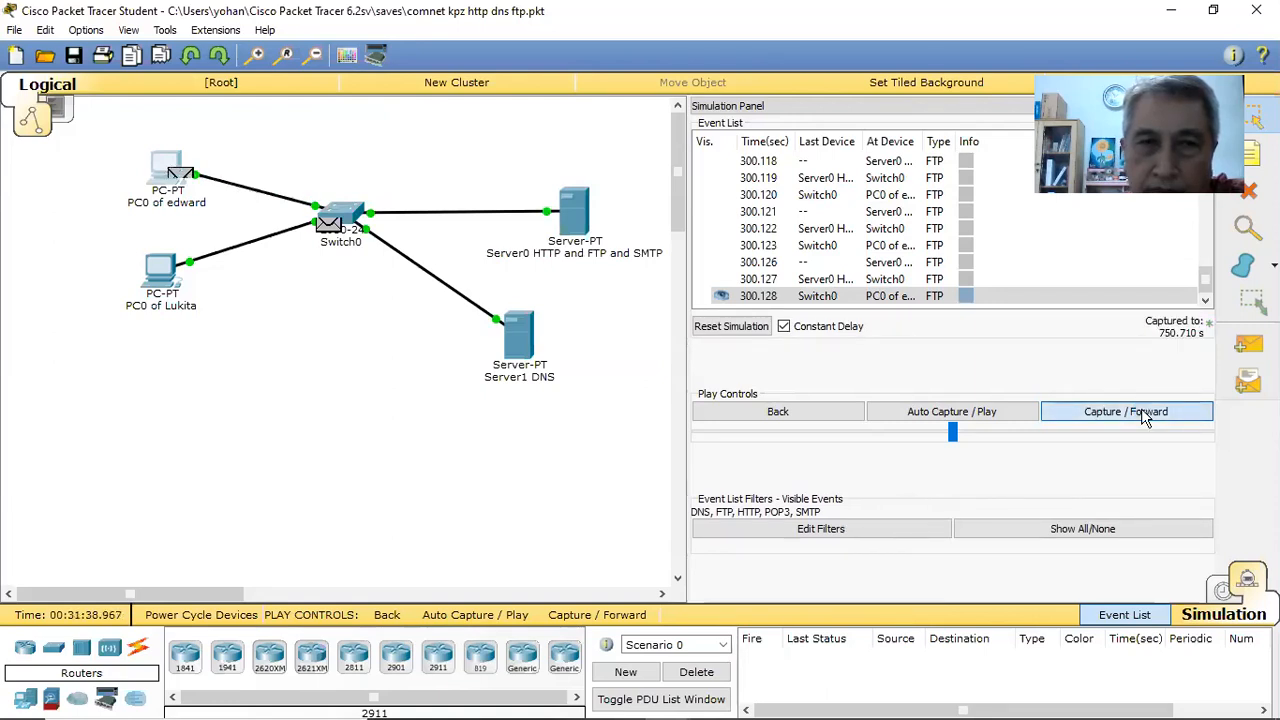
left_click(1145, 418)
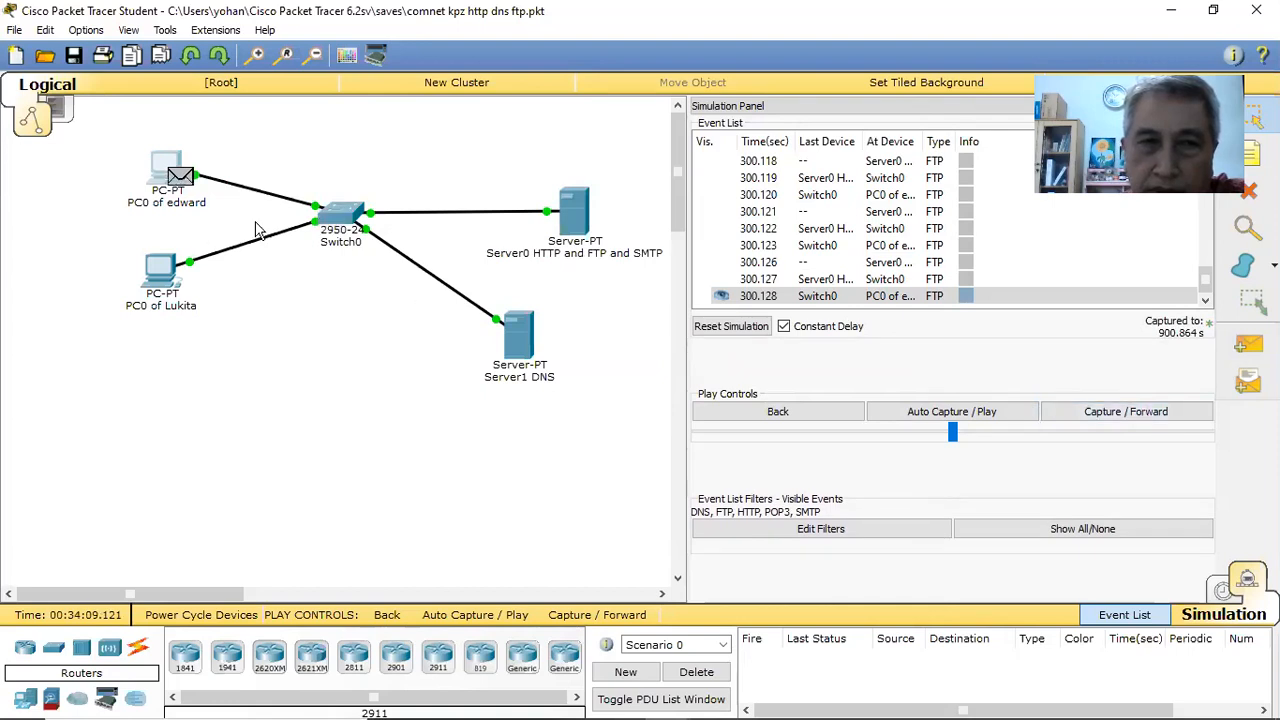
left_click(1095, 411)
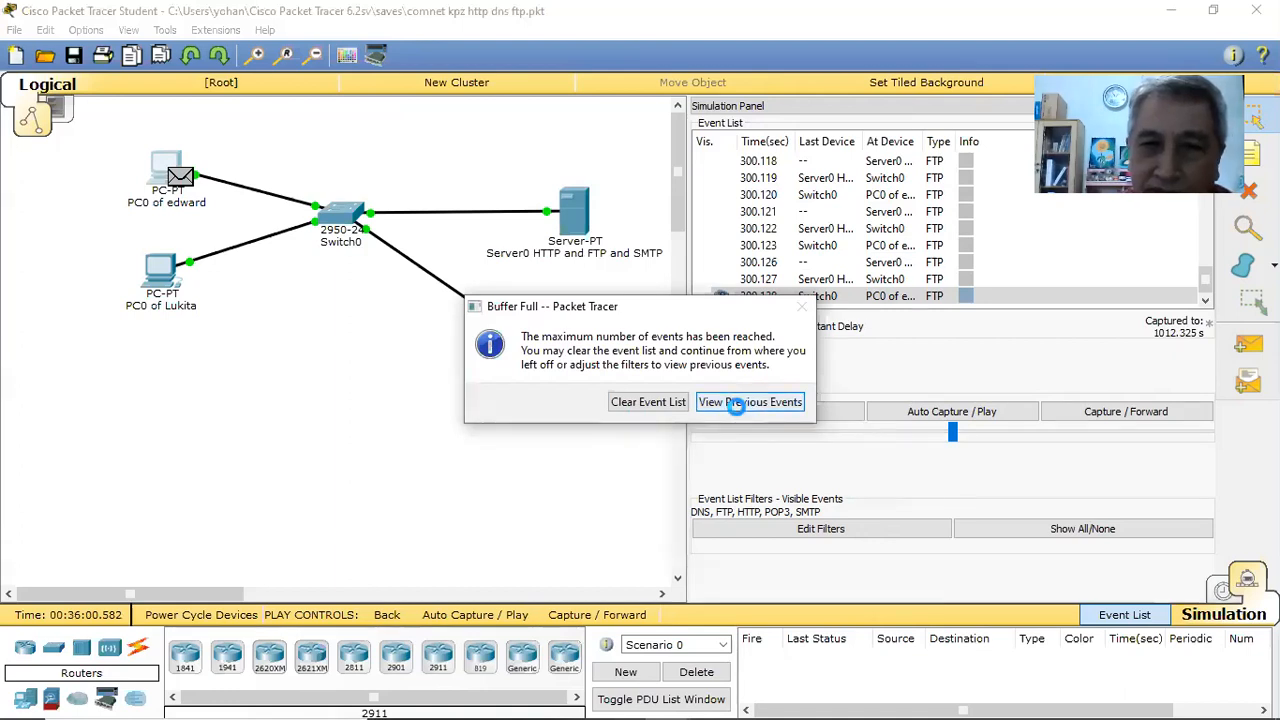
Step: Keep the previous events in the full event buffer, and examine the OSI layers of the FTP data PDU at the upper PC
left_click(737, 404)
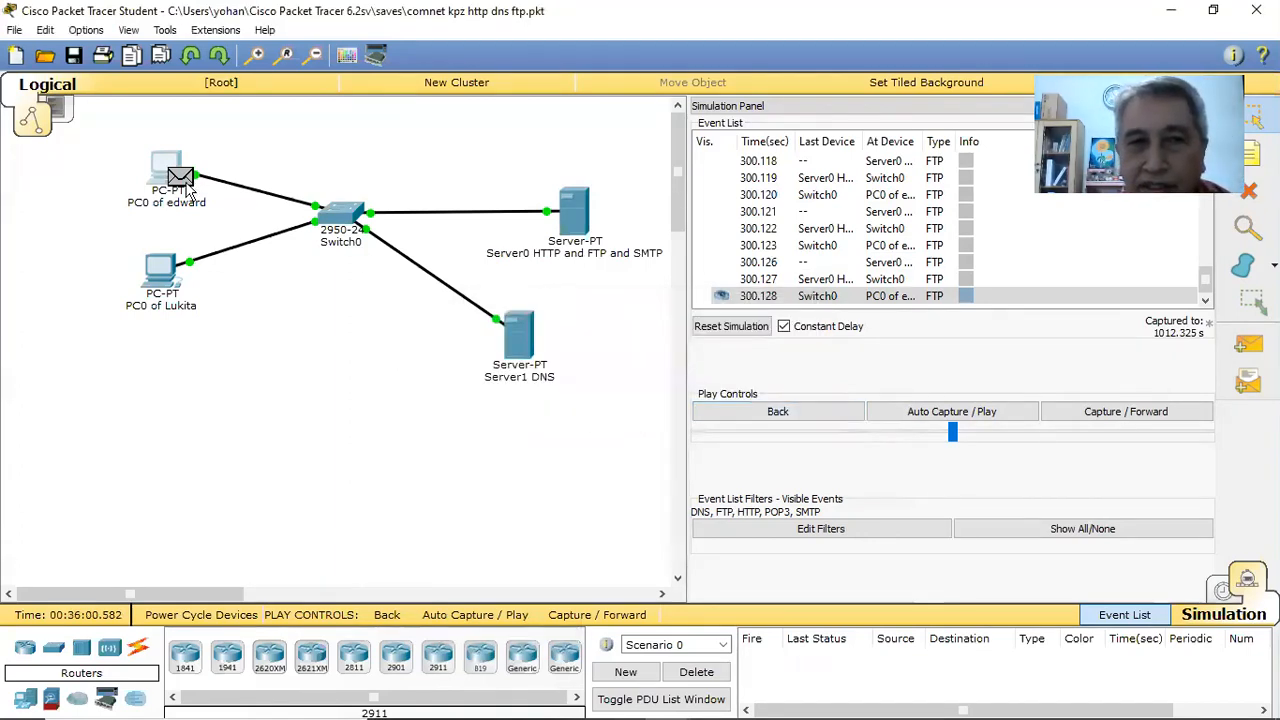
left_click(183, 182)
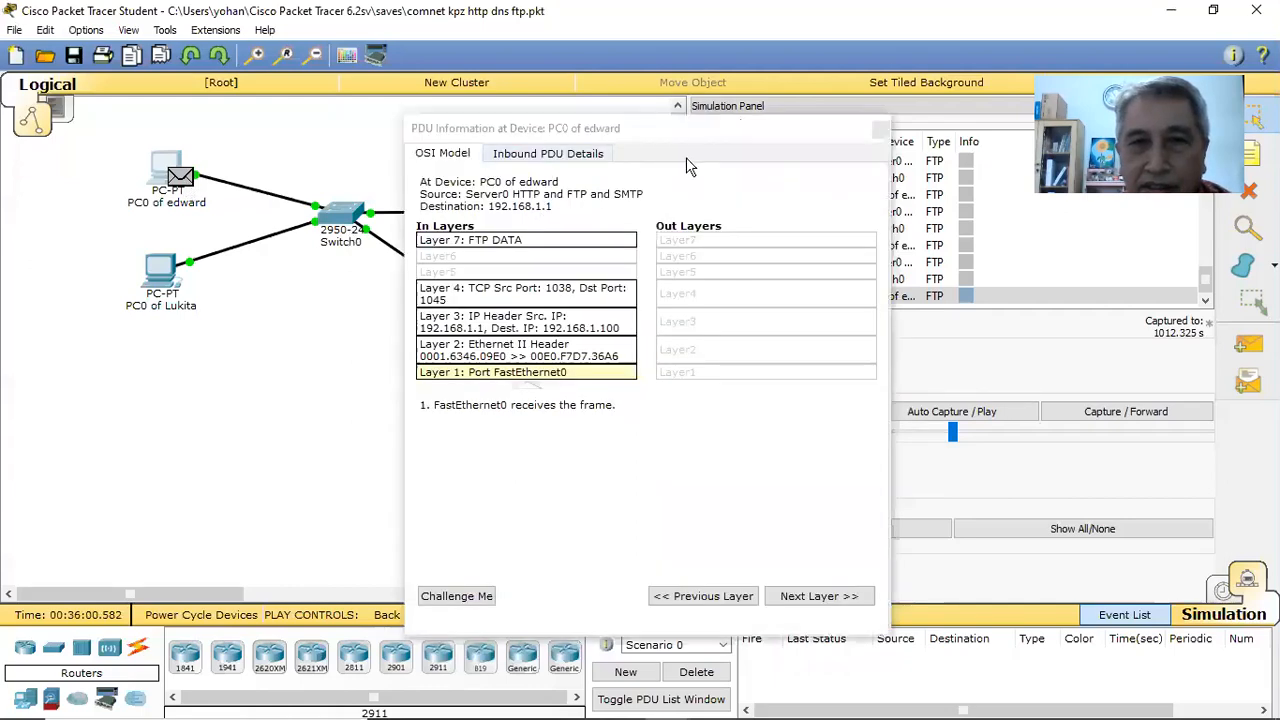
left_click(880, 130)
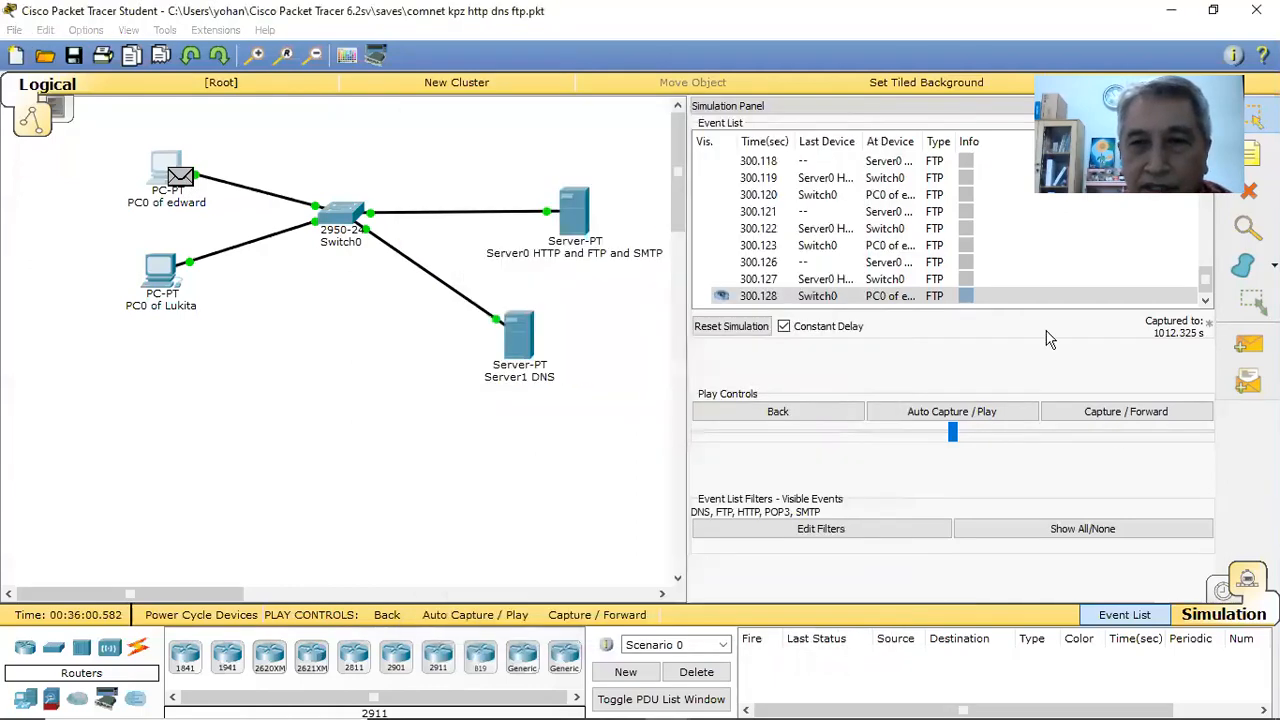
Step: Return the network to Realtime mode, and review the FTP directory listing in the upper PC's Command Prompt before minimizing its window
left_click(1221, 594)
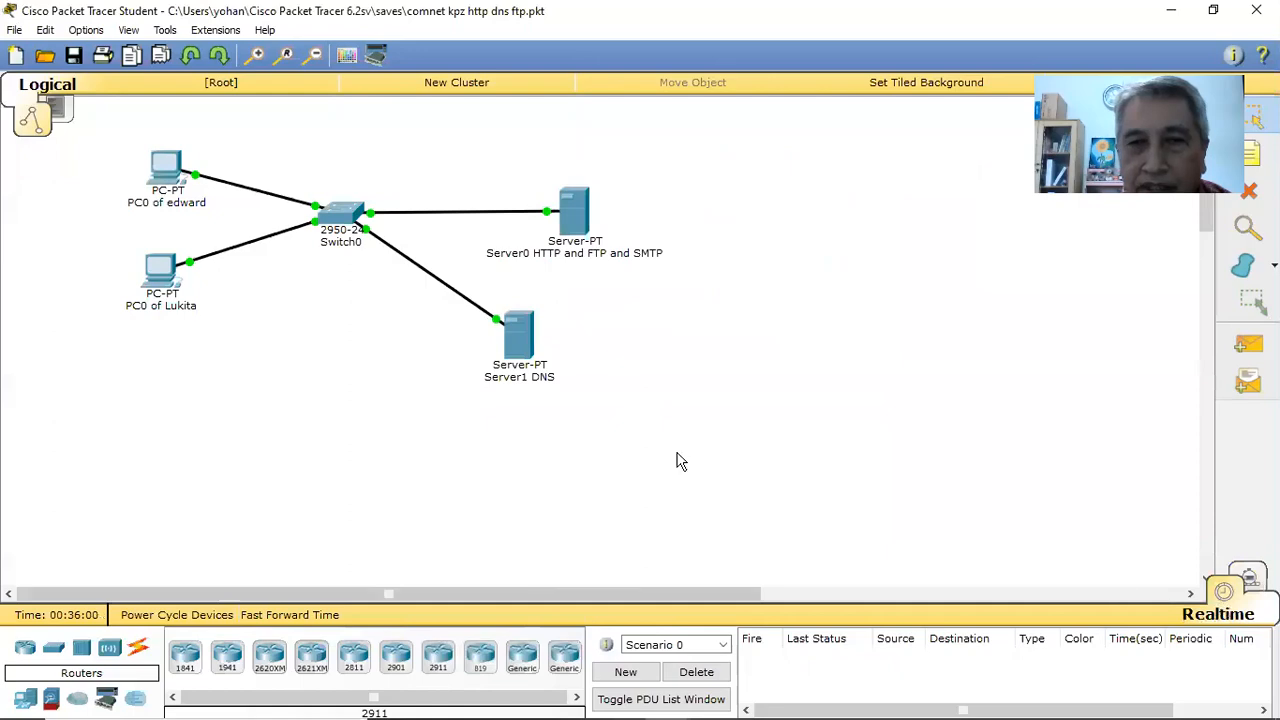
left_click(166, 165)
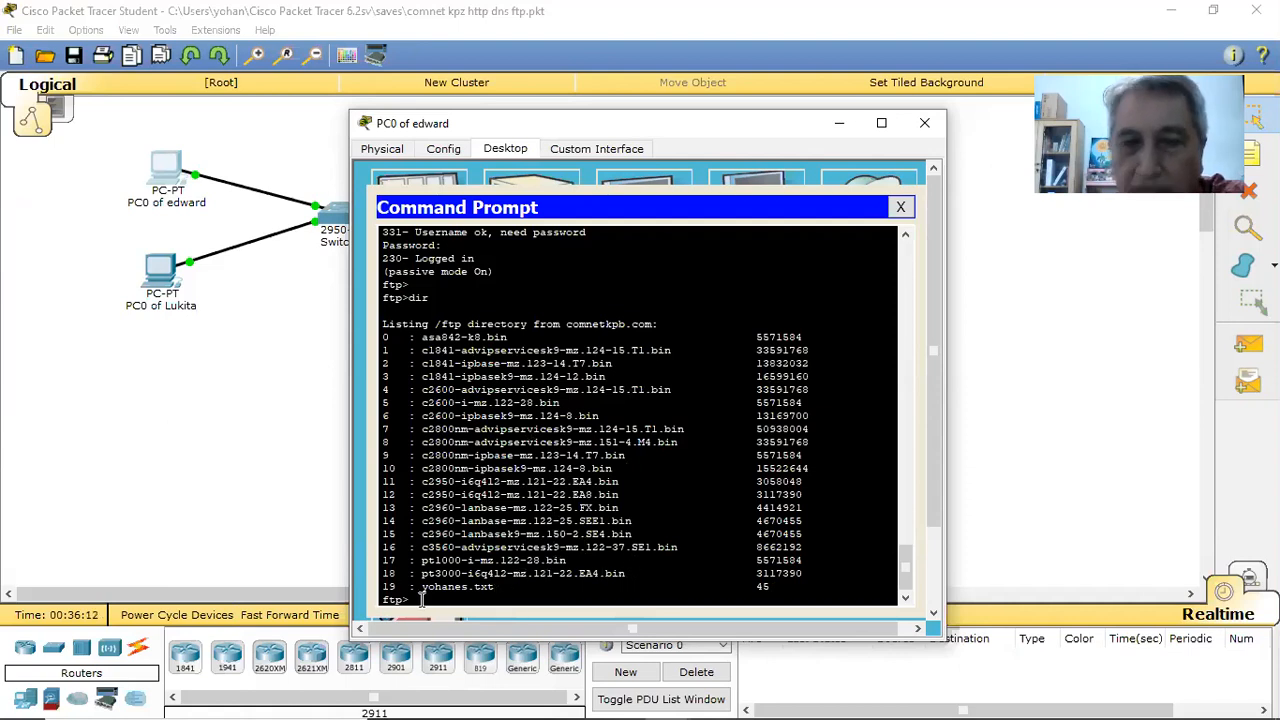
left_click(845, 124)
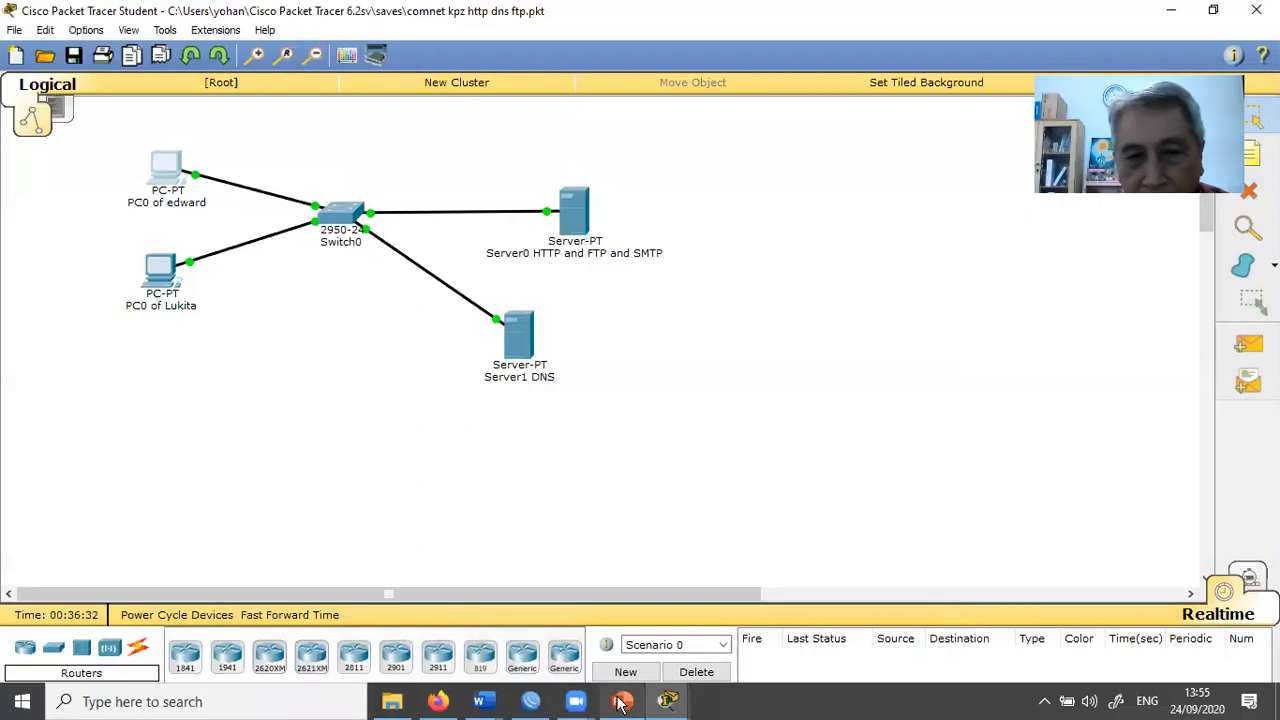
Step: Switch to the Chapter_2_V6.3 presentation in PowerPoint and move forward through the HTTP slides to slide 45, Conditional GET
left_click(618, 699)
scroll(524, 400, "down", 3)
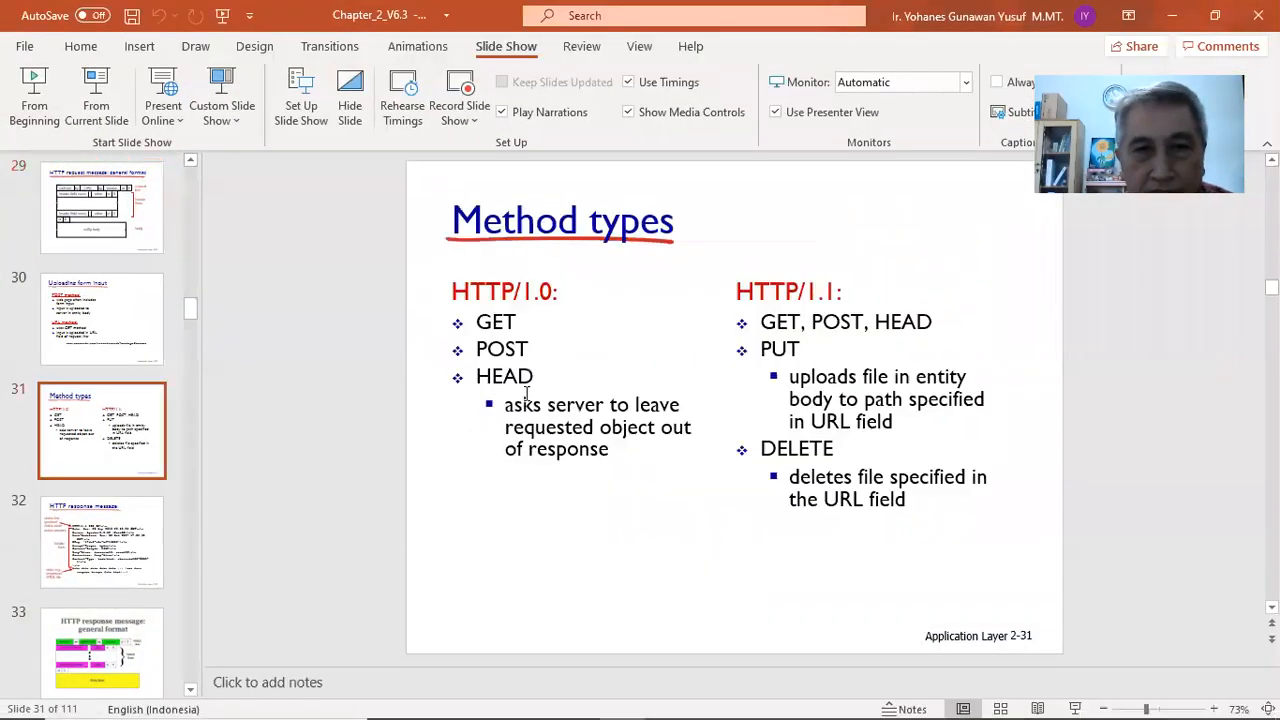
scroll(526, 396, "down", 6)
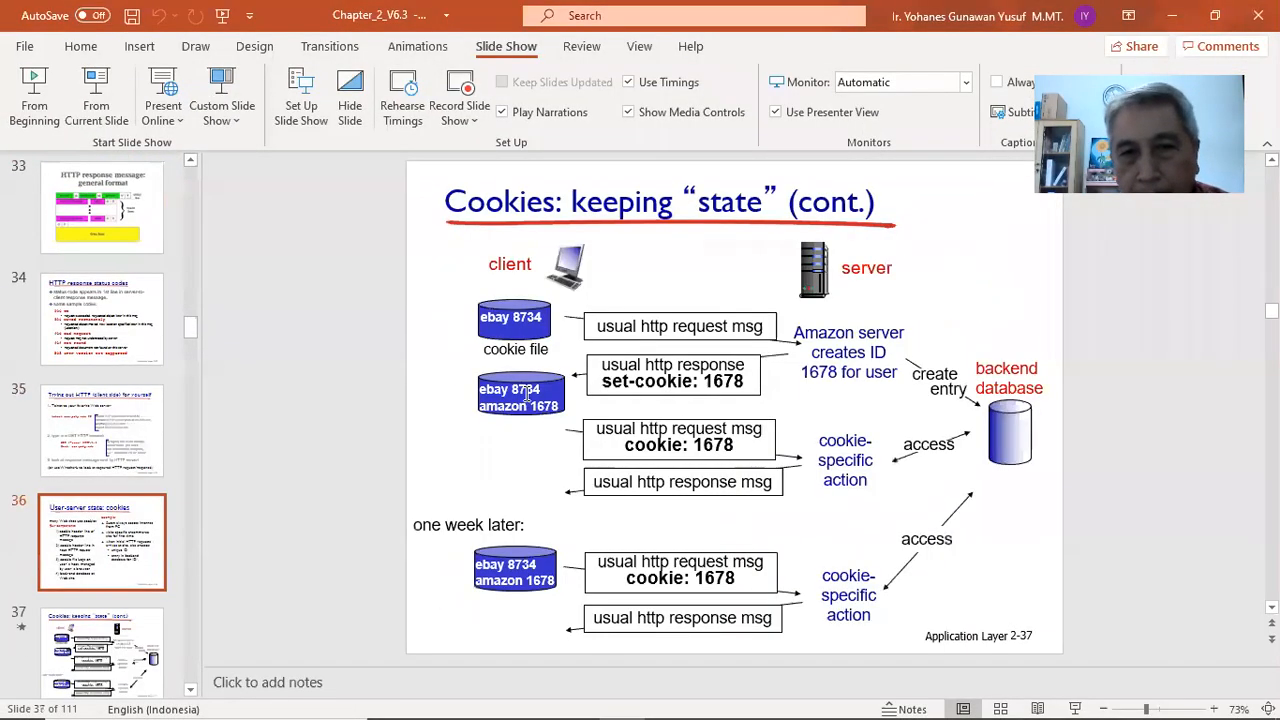
scroll(526, 396, "down", 10)
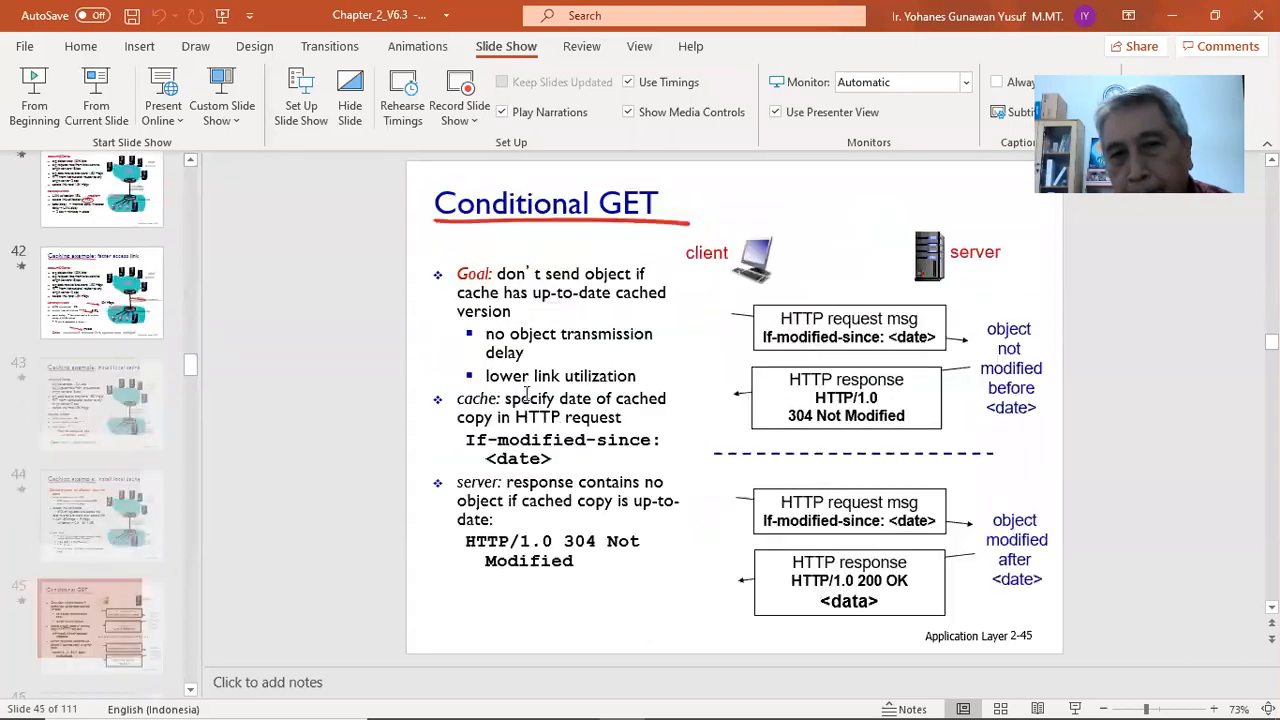